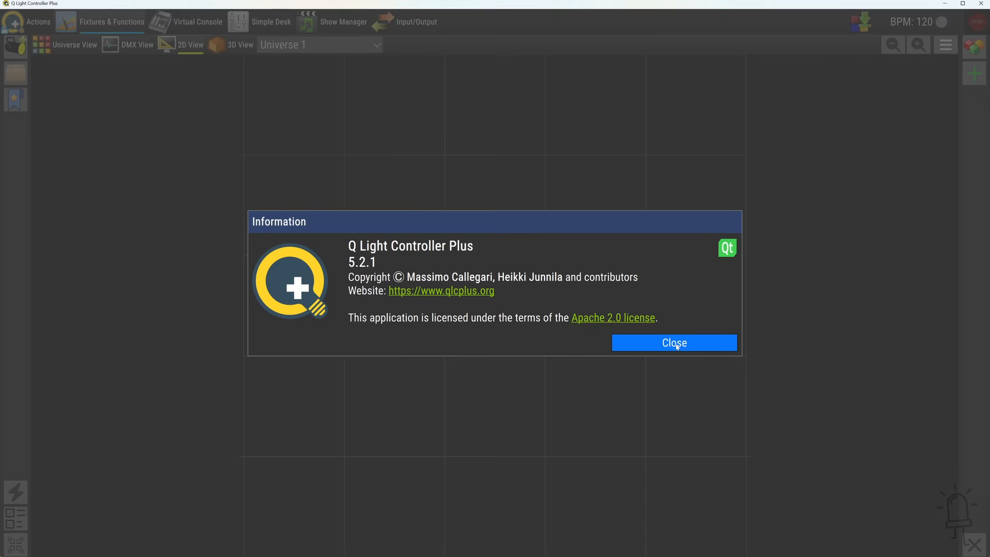
Dismiss the program information and bring up the list of available output devices for Universe 1 in the input/output configuration
{"action": "left_click", "coordinate": [675, 344]}
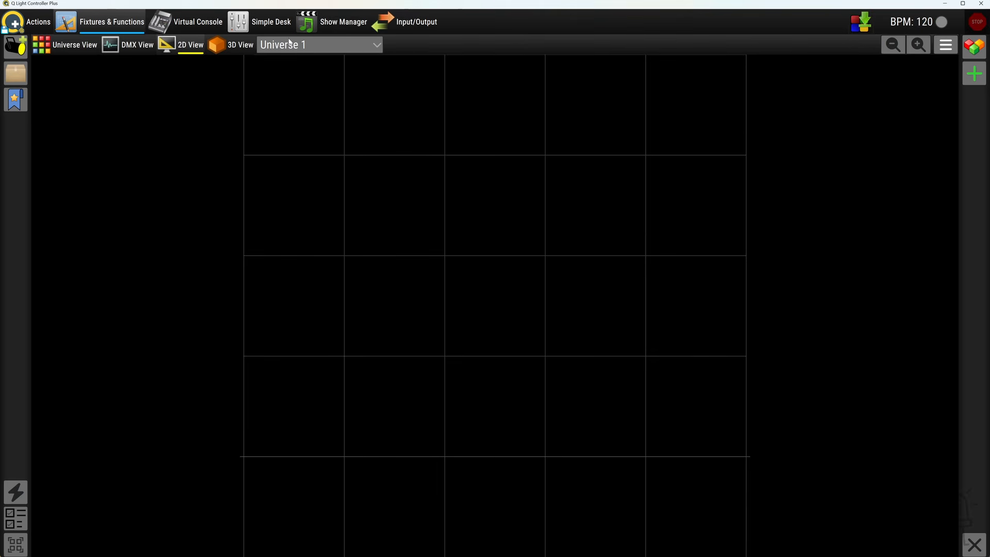
{"action": "left_click", "coordinate": [414, 22]}
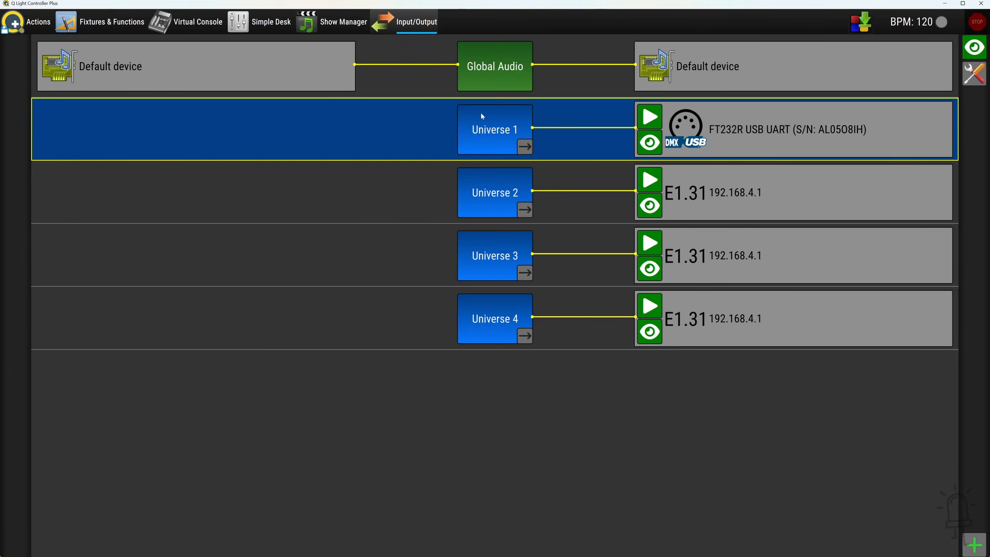
{"action": "left_click", "coordinate": [836, 130]}
{"action": "left_click", "coordinate": [973, 48]}
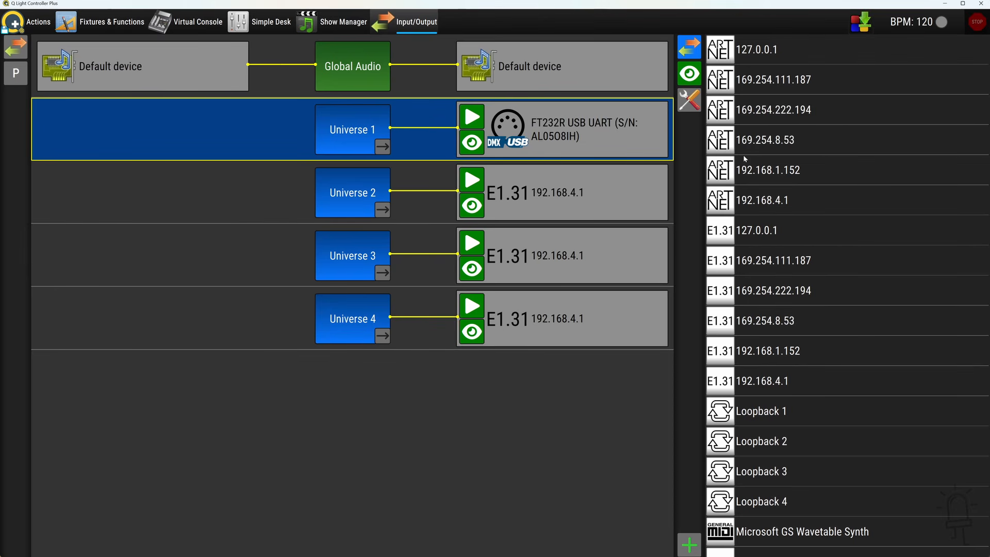
{"action": "mouse_move", "coordinate": [728, 144]}
{"action": "left_mouse_down"}
{"action": "mouse_move", "coordinate": [536, 130]}
{"action": "mouse_move", "coordinate": [719, 150]}
{"action": "mouse_move", "coordinate": [735, 142]}
{"action": "left_mouse_up"}
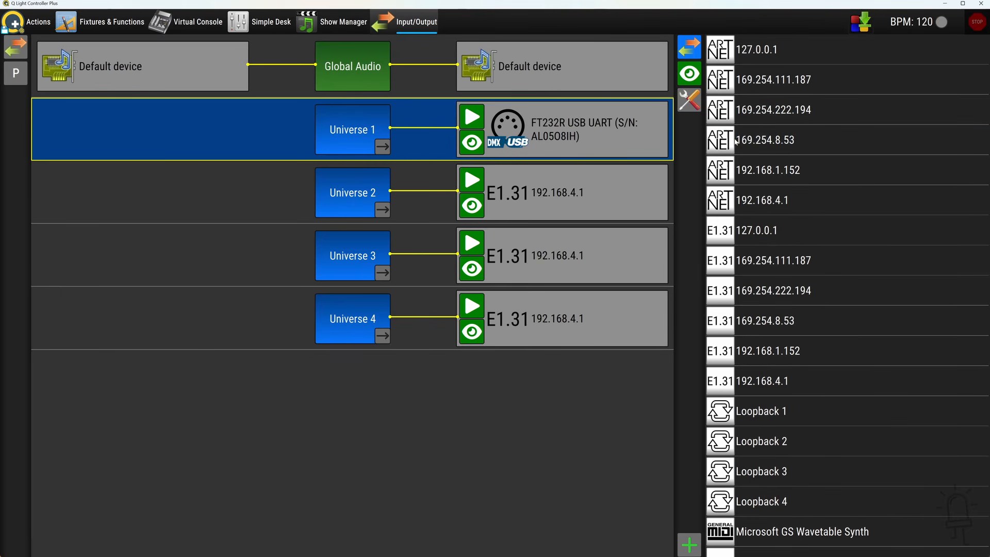
Close the output device list and remove the E1.31 output patch from Universe 4
{"action": "left_click", "coordinate": [436, 208]}
{"action": "left_click", "coordinate": [425, 271]}
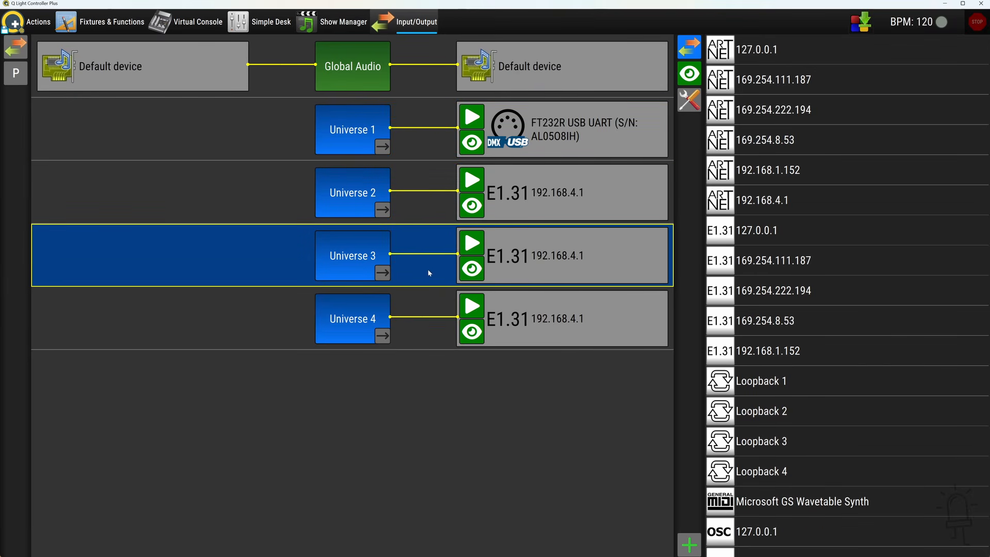
{"action": "left_click", "coordinate": [426, 303]}
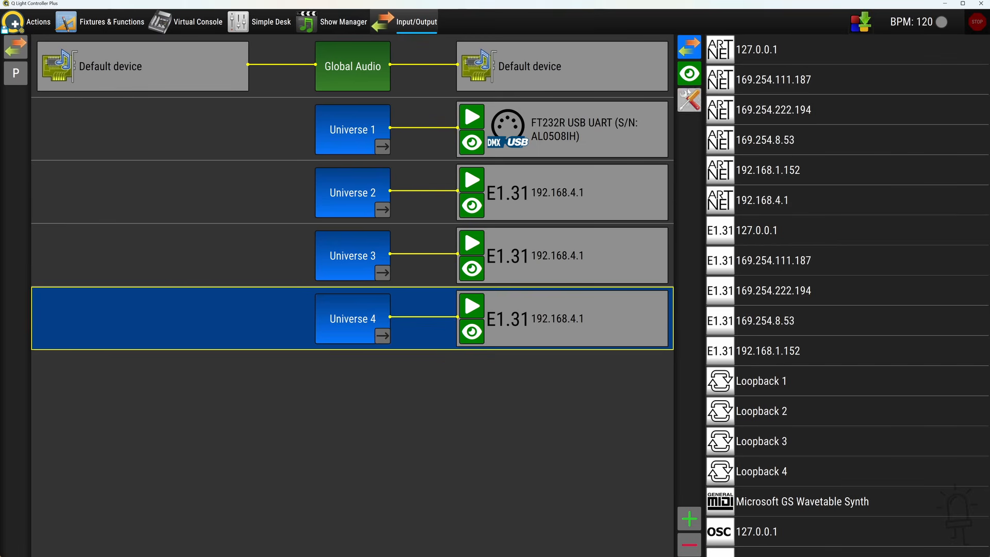
{"action": "left_click", "coordinate": [692, 49]}
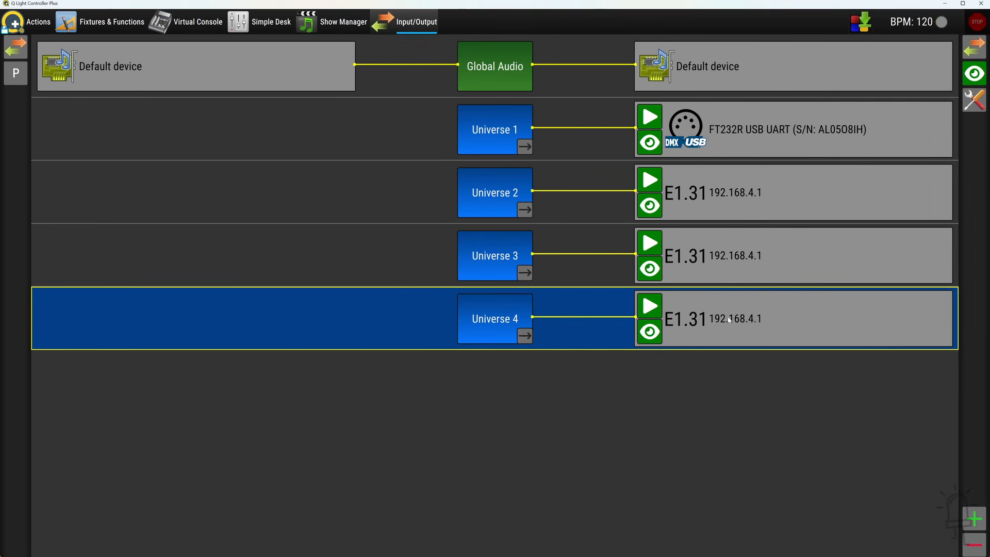
{"action": "left_click_drag", "start_coordinate": [678, 299], "coordinate": [477, 510]}
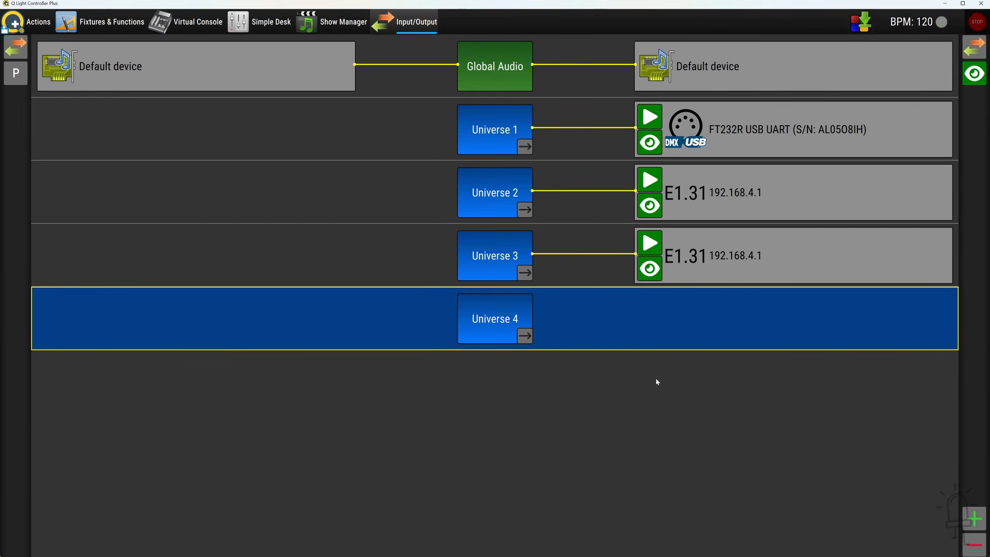
Review the list of available input sources for Universe 1, and close it again
{"action": "left_click", "coordinate": [701, 239]}
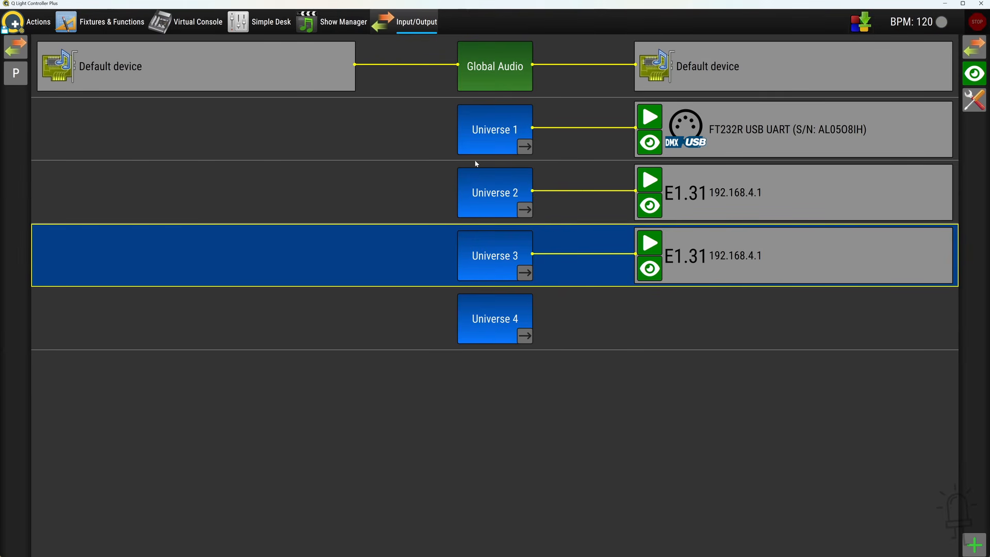
{"action": "left_click", "coordinate": [189, 136]}
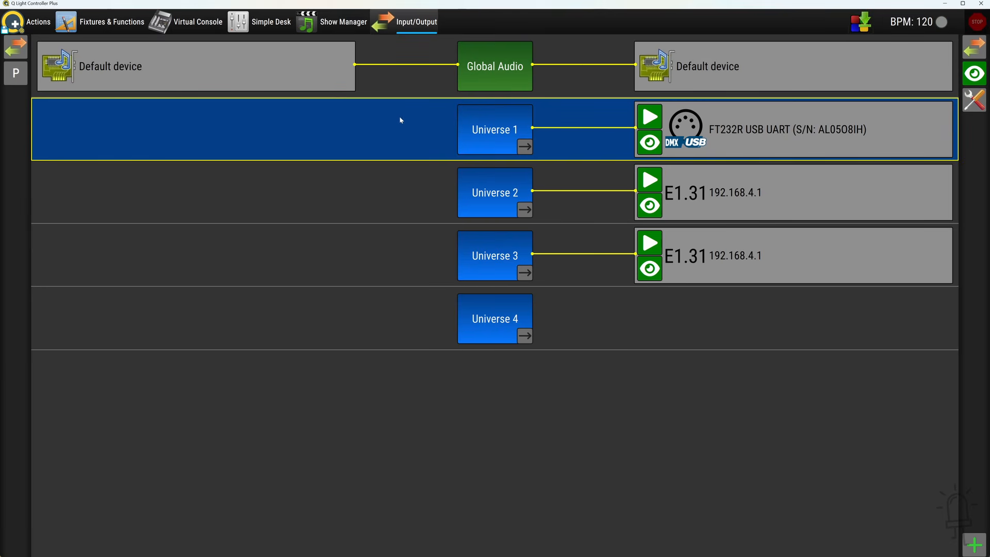
{"action": "left_click", "coordinate": [19, 47]}
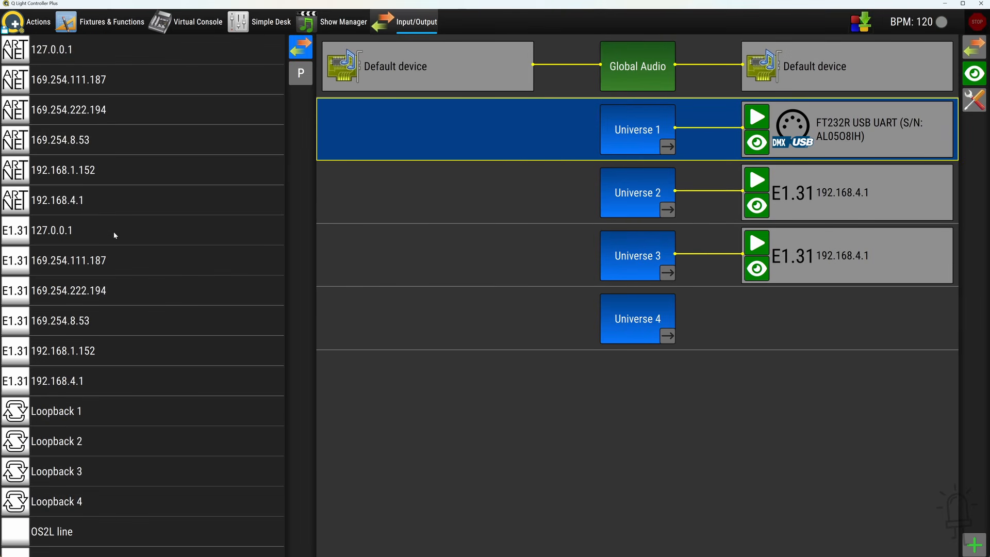
{"action": "scroll", "coordinate": [114, 235], "scroll_direction": "down", "scroll_amount": 5}
{"action": "scroll", "coordinate": [114, 234], "scroll_direction": "up", "scroll_amount": 5}
{"action": "left_click", "coordinate": [303, 48]}
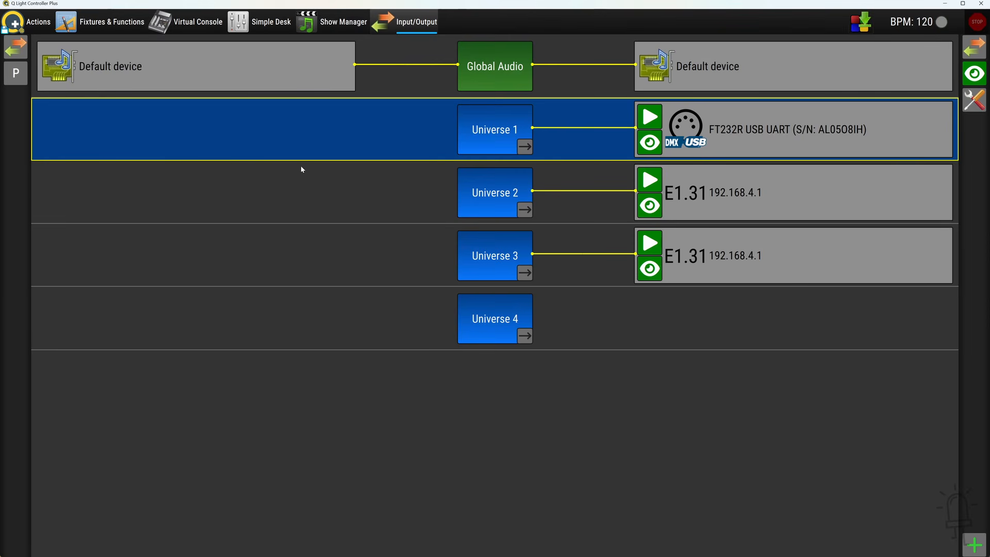
Examine the DMX address grid of Universe 1 in the fixtures Universe View, from channel 1 to 512
{"action": "left_click", "coordinate": [128, 28]}
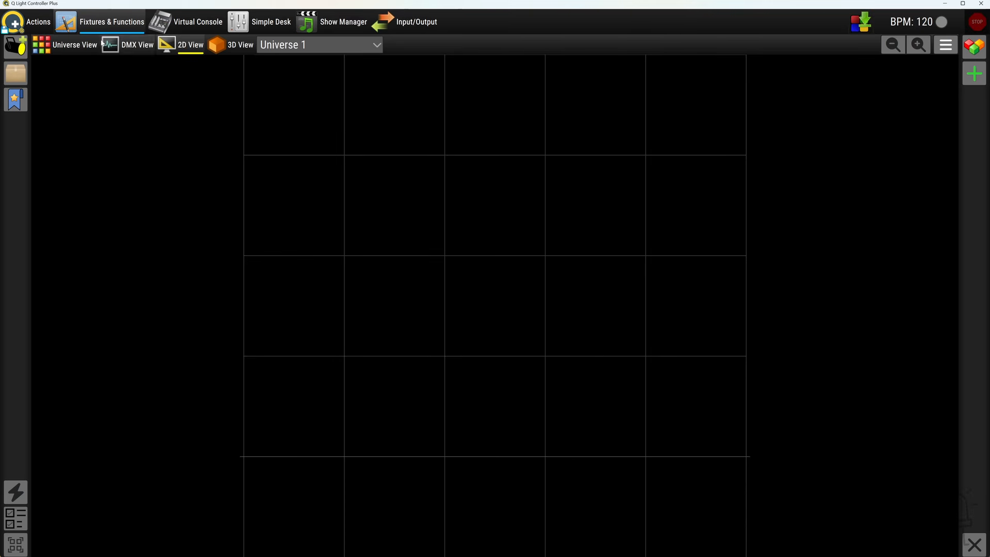
{"action": "left_click", "coordinate": [77, 49]}
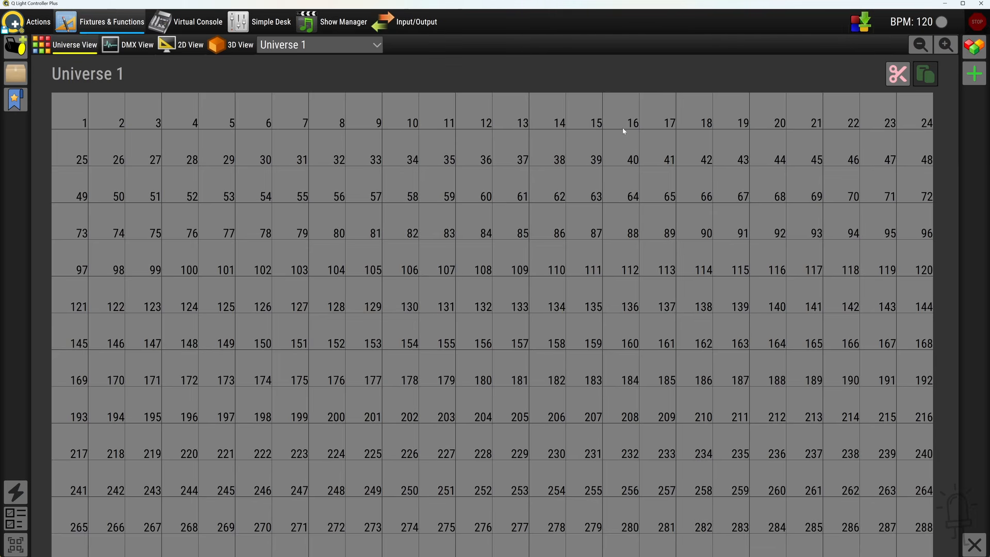
{"action": "scroll", "coordinate": [904, 468], "scroll_direction": "down", "scroll_amount": 10}
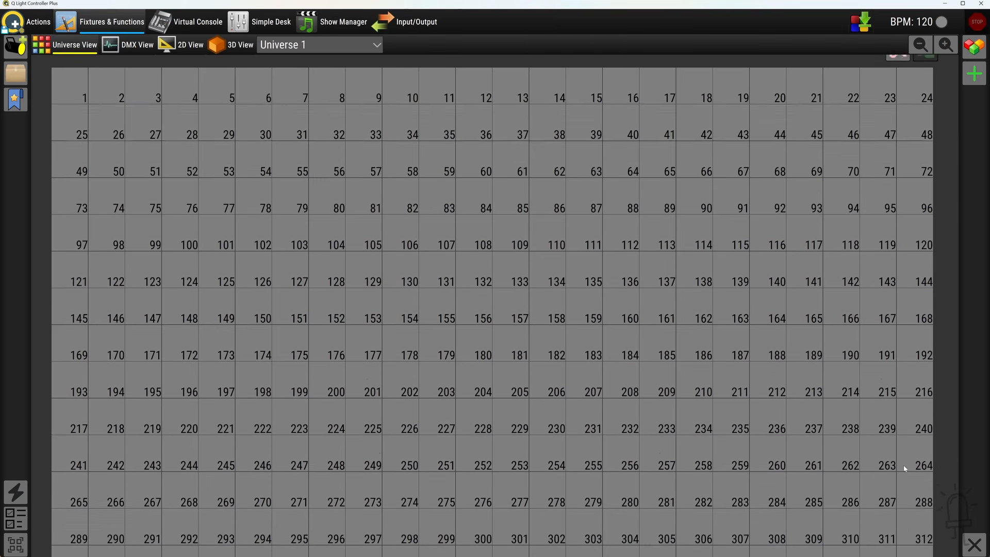
{"action": "scroll", "coordinate": [904, 468], "scroll_direction": "down", "scroll_amount": 2}
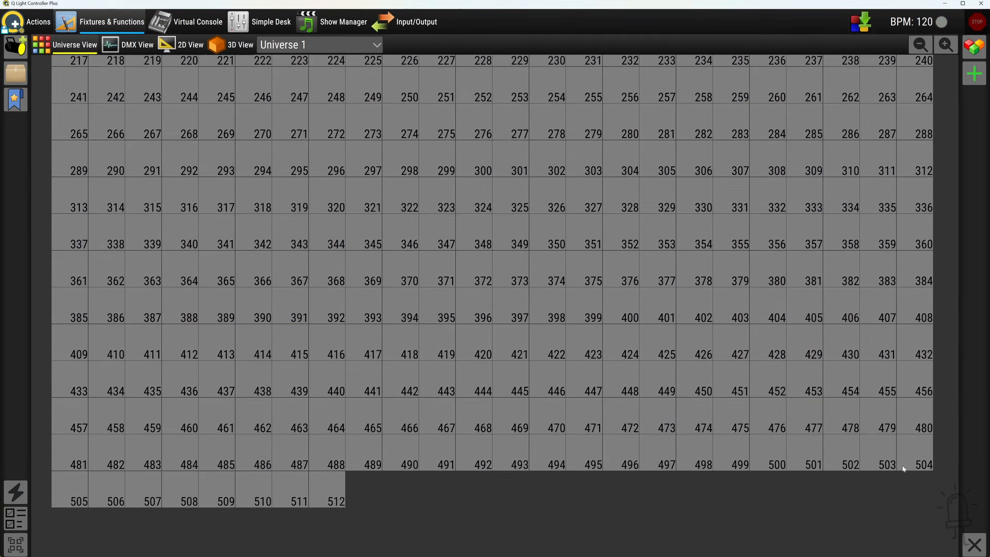
{"action": "scroll", "coordinate": [369, 468], "scroll_direction": "up", "scroll_amount": 3}
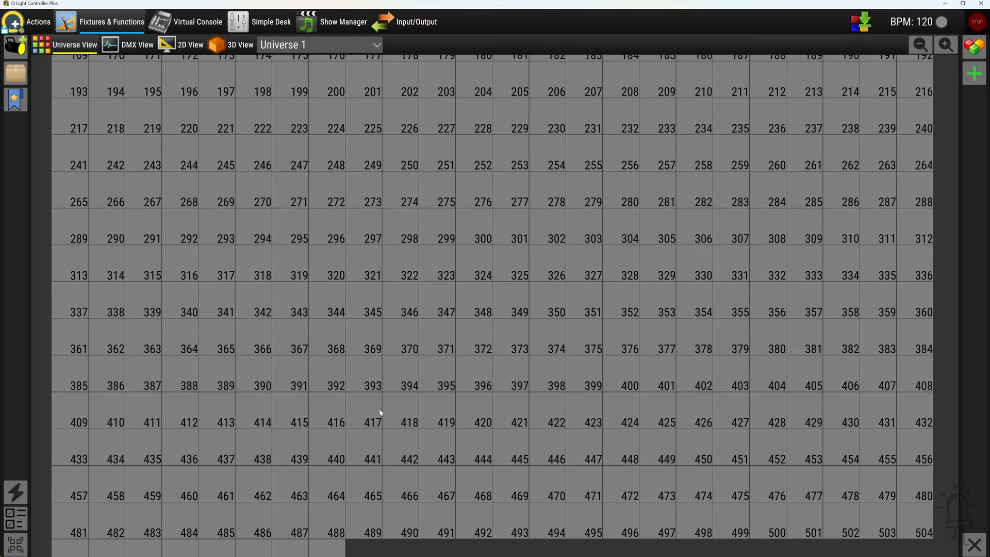
{"action": "scroll", "coordinate": [314, 133], "scroll_direction": "up", "scroll_amount": 7}
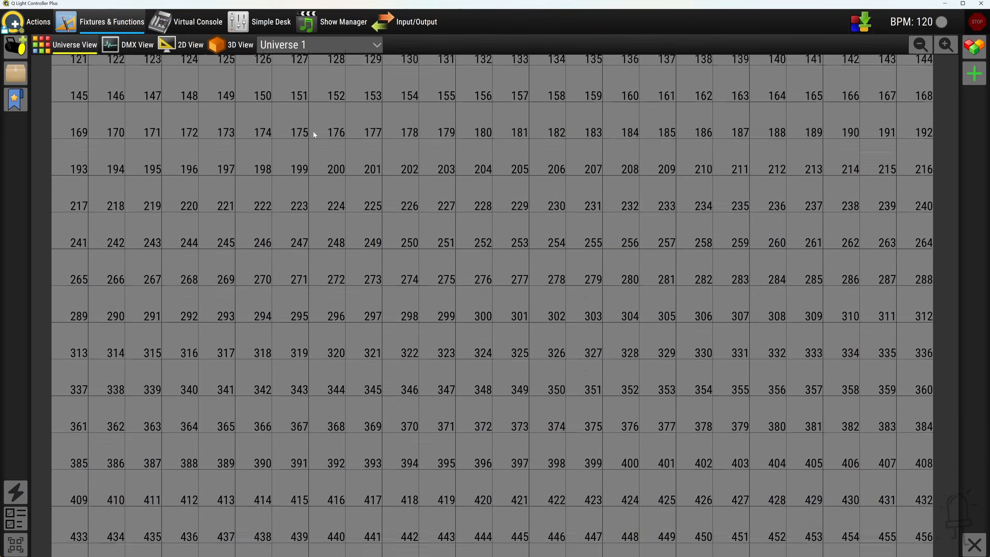
{"action": "scroll", "coordinate": [313, 136], "scroll_direction": "up", "scroll_amount": 3}
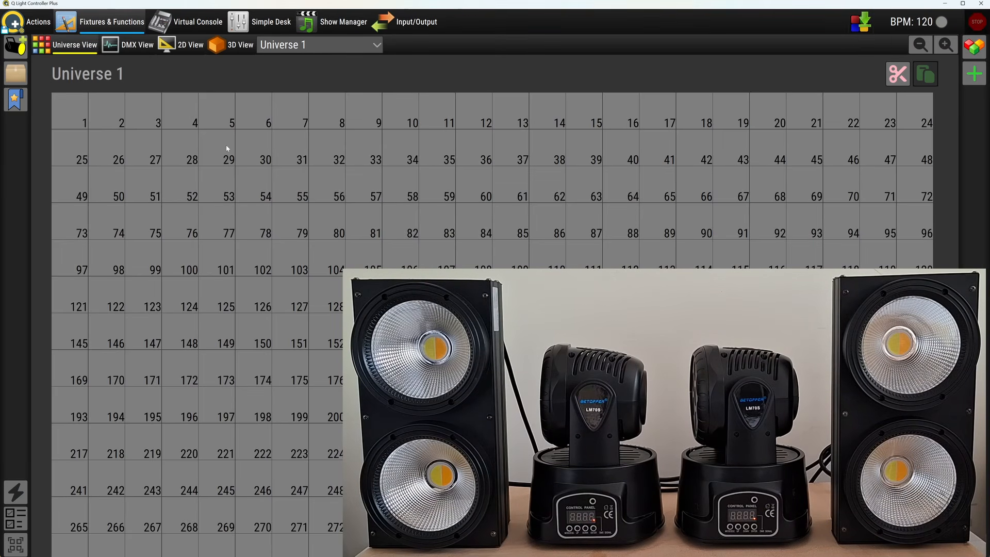
Add a UKing ZQ01496 200W White COB Lamp in 8 Channel mode at address 1 of Universe 1
{"action": "left_click", "coordinate": [18, 47]}
{"action": "left_click_drag", "start_coordinate": [265, 276], "coordinate": [274, 546]}
{"action": "left_click", "coordinate": [23, 460]}
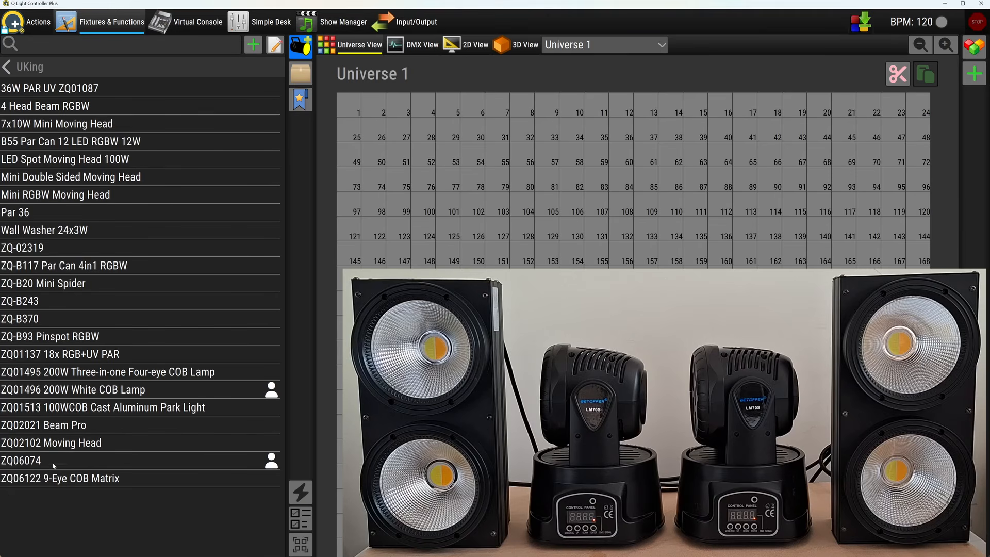
{"action": "left_click", "coordinate": [15, 390]}
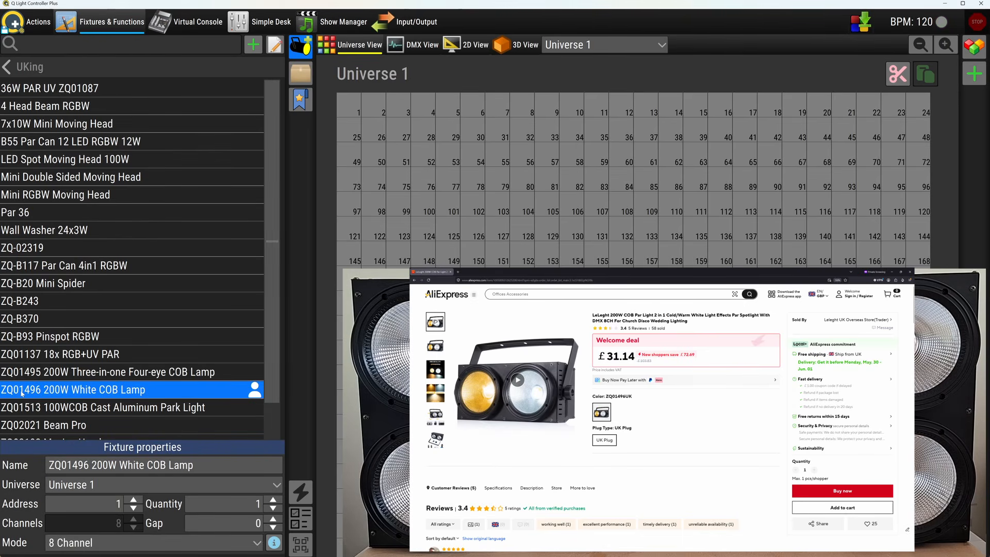
{"action": "left_click_drag", "start_coordinate": [22, 393], "coordinate": [347, 107]}
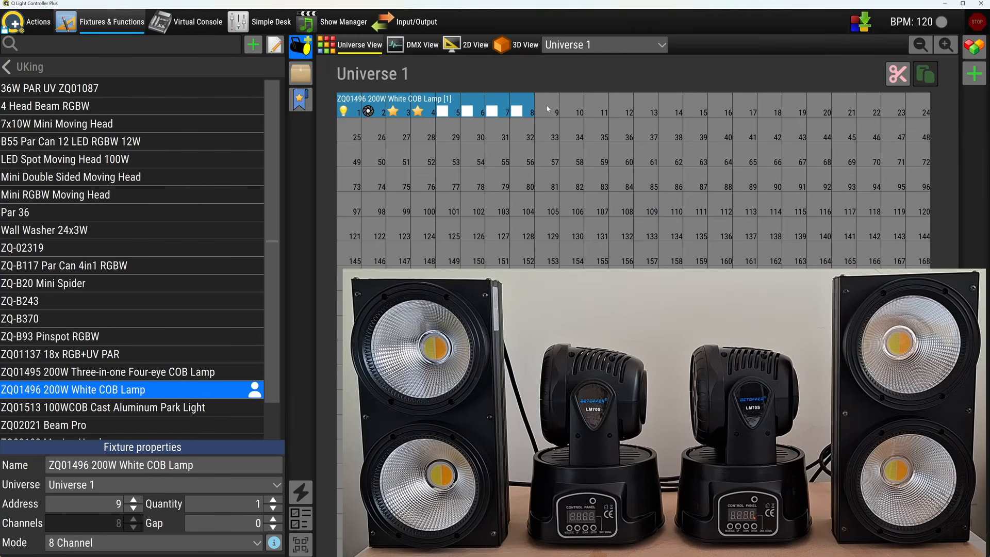
Add two Betopper LM70 moving heads in 9 Channel mode at addresses 9 and 18 of Universe 1
{"action": "left_click", "coordinate": [33, 75]}
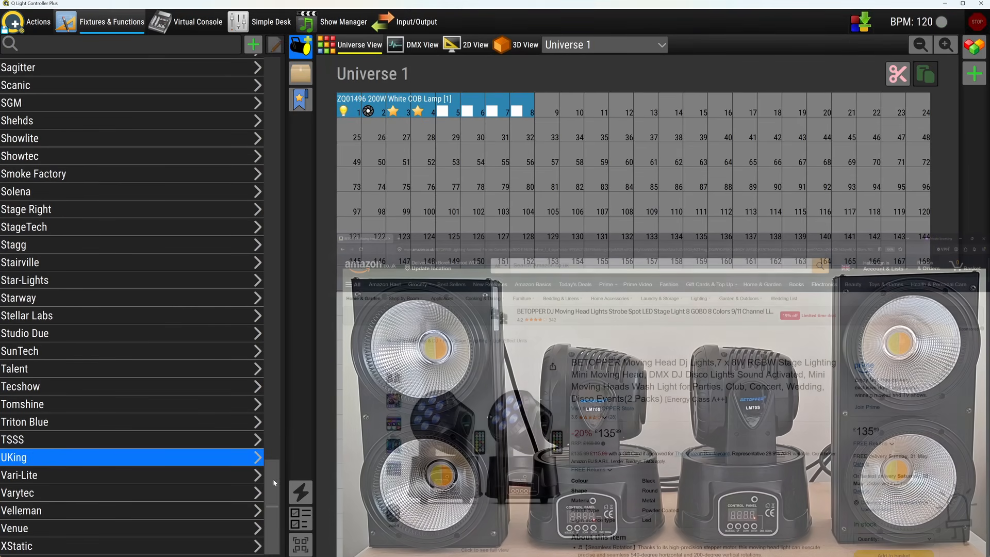
{"action": "scroll", "coordinate": [257, 170], "scroll_direction": "up", "scroll_amount": 20}
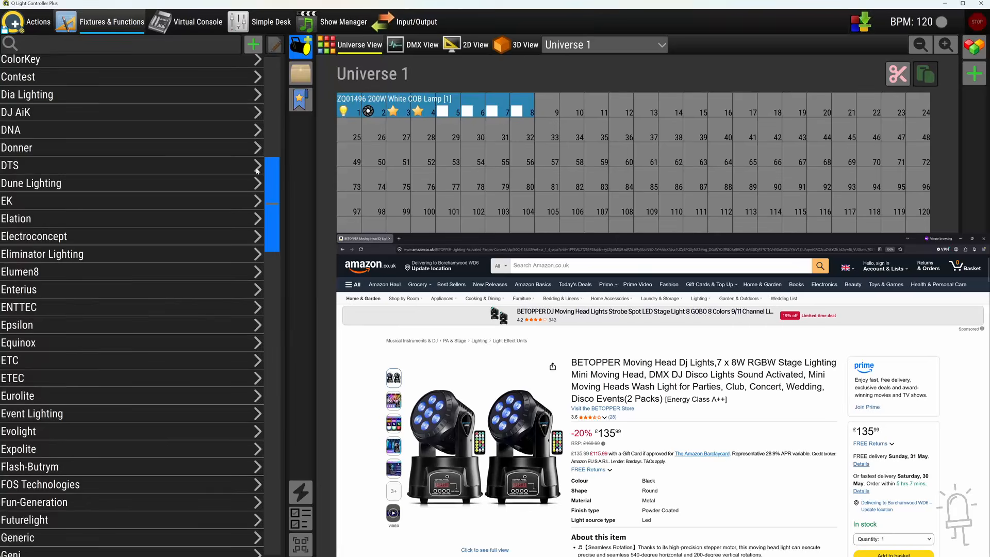
{"action": "scroll", "coordinate": [257, 170], "scroll_direction": "up", "scroll_amount": 10}
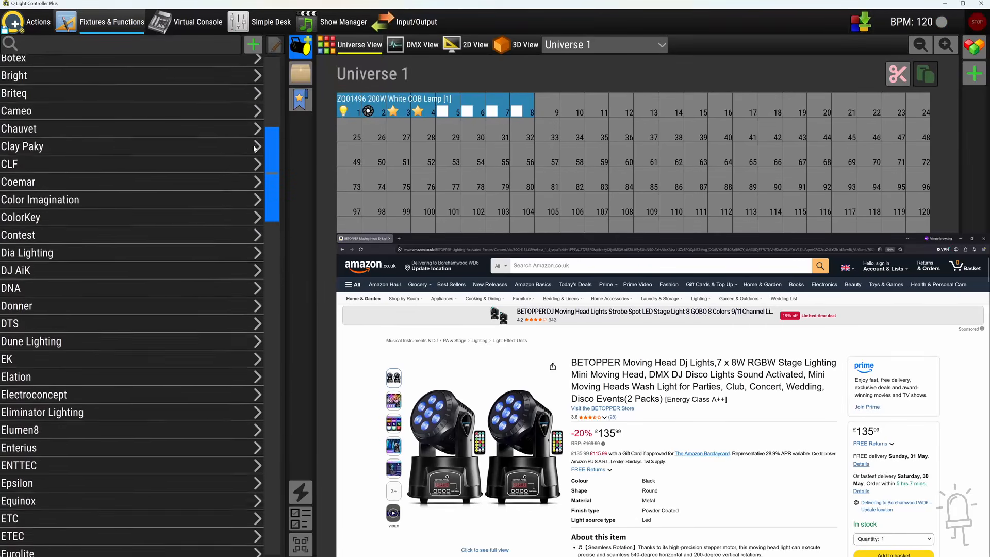
{"action": "left_click", "coordinate": [32, 150]}
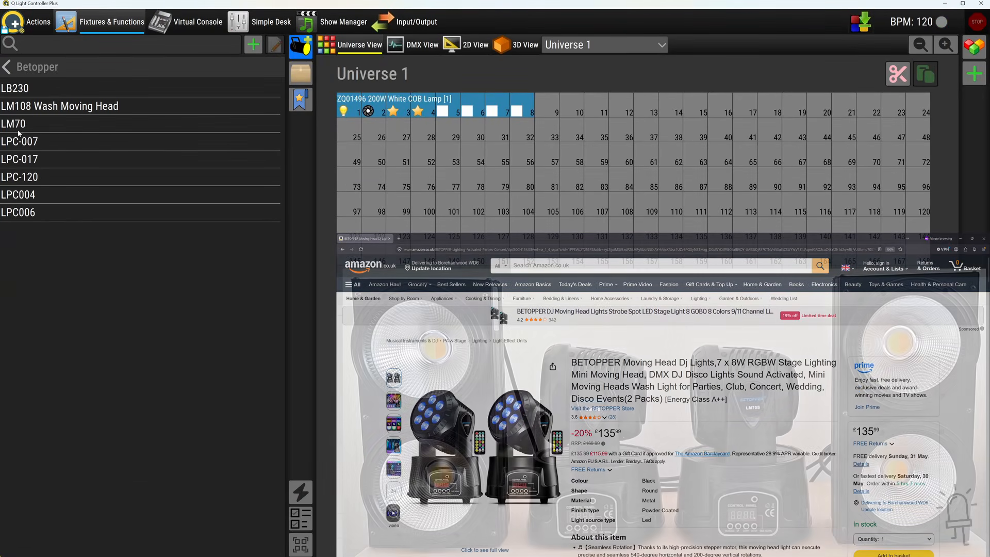
{"action": "left_click_drag", "start_coordinate": [46, 124], "coordinate": [547, 111]}
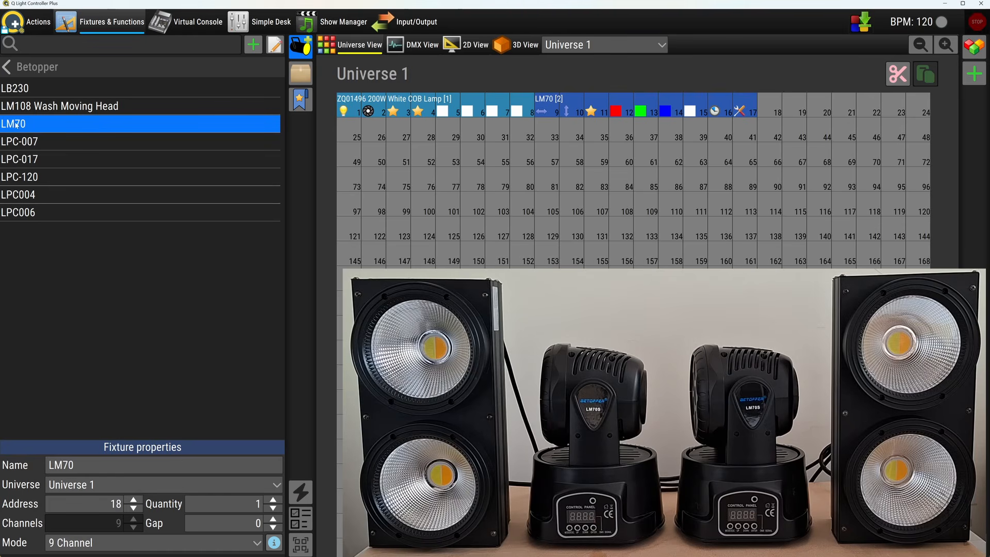
{"action": "left_click_drag", "start_coordinate": [17, 124], "coordinate": [771, 109]}
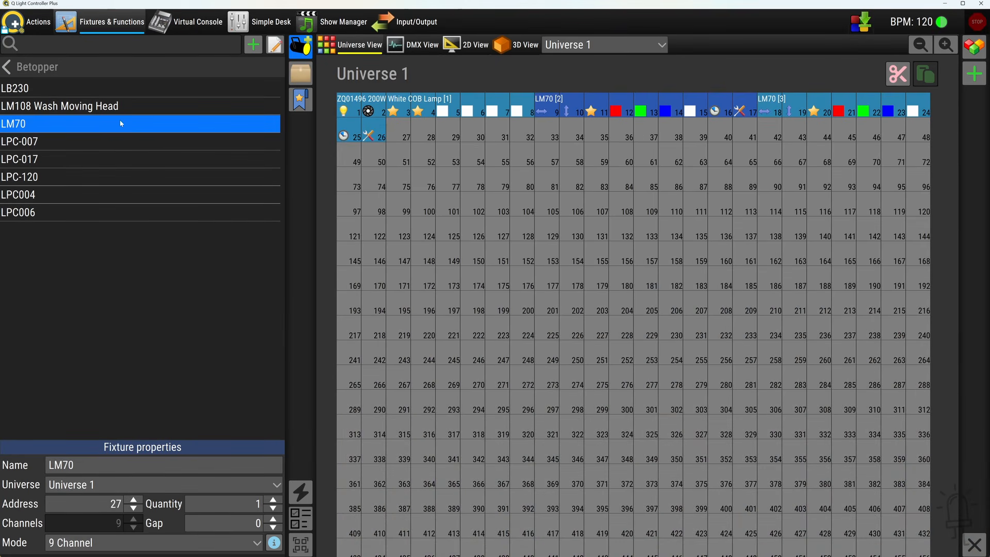
Browse the Ayra fixtures in the manufacturer library and select the ComPar 20
{"action": "left_click", "coordinate": [9, 71]}
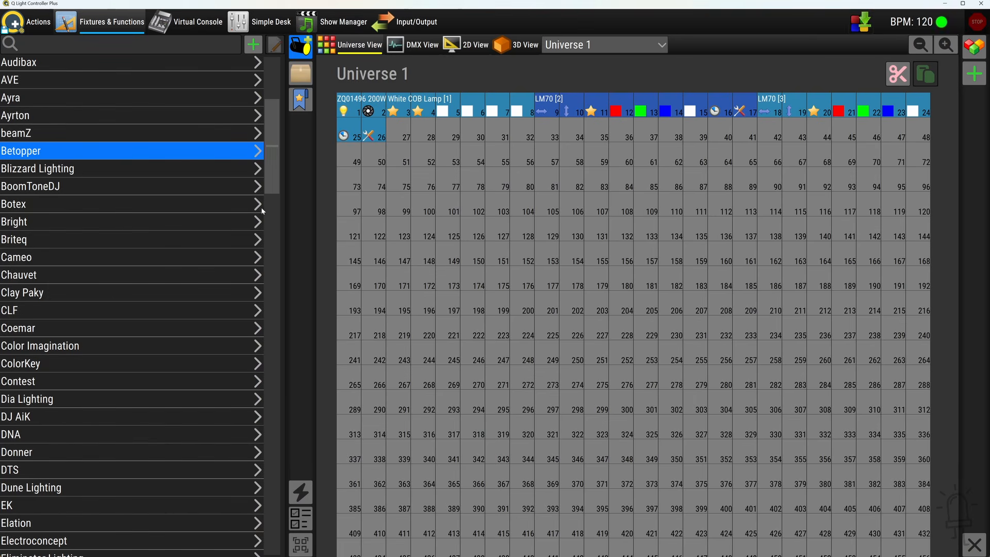
{"action": "left_click_drag", "start_coordinate": [274, 179], "coordinate": [273, 128]}
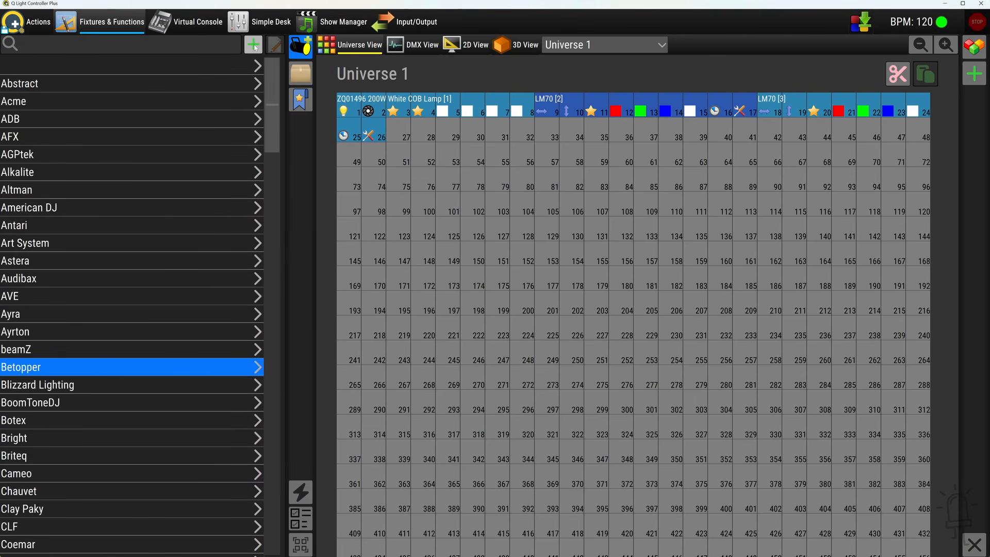
{"action": "left_click", "coordinate": [19, 314]}
{"action": "left_click", "coordinate": [19, 316]}
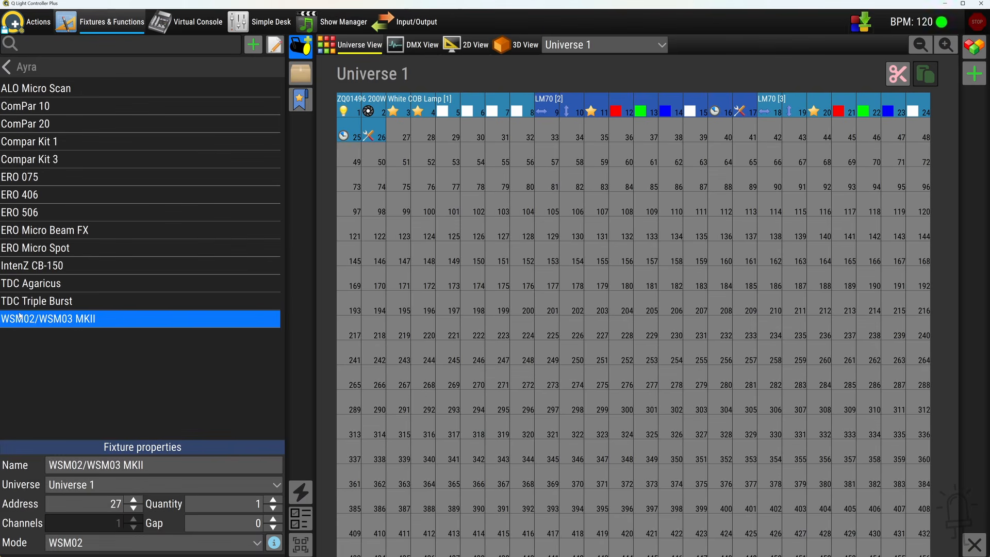
{"action": "left_click", "coordinate": [41, 197]}
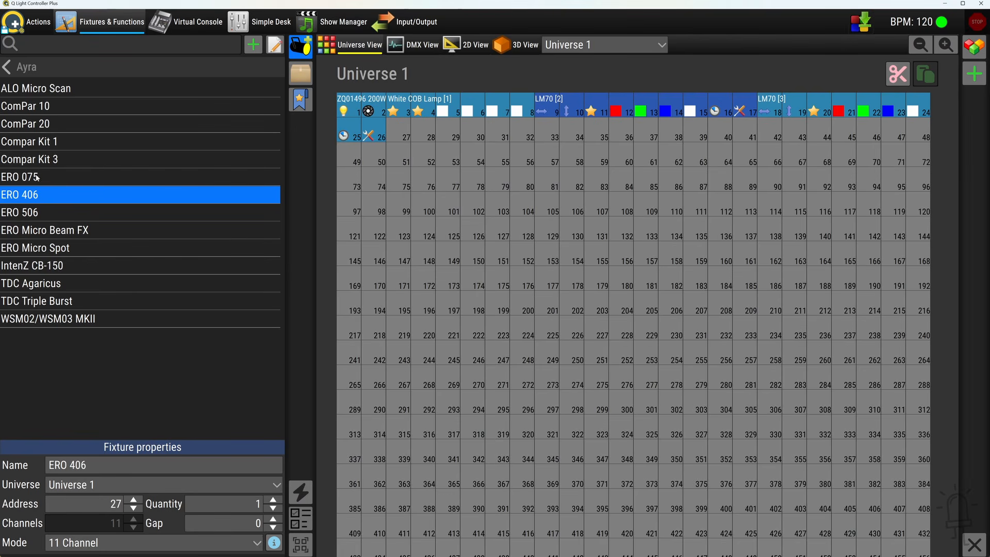
{"action": "left_click", "coordinate": [31, 129]}
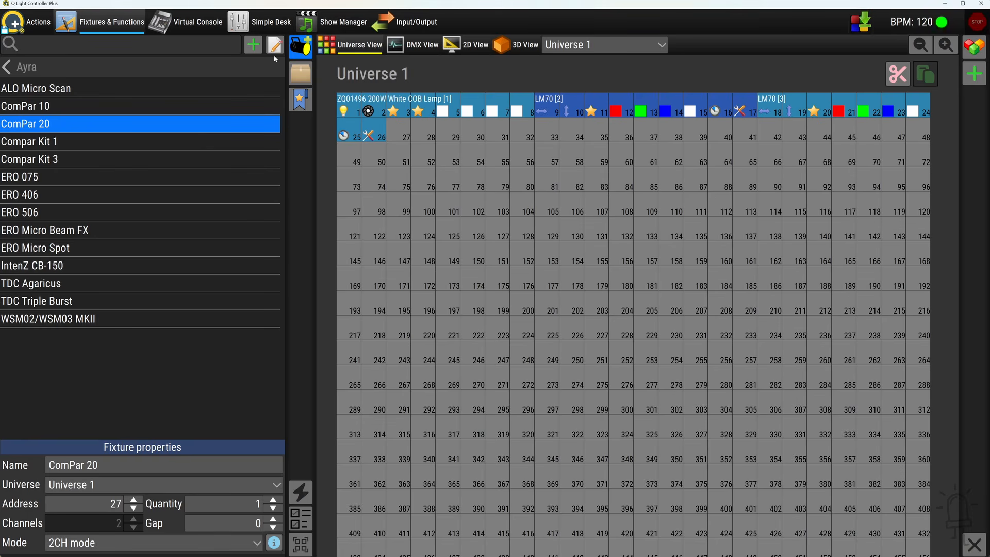
Open the ComPar 20 definition in the fixture editor, accept the bundled-definition warning, and inspect its Red, Green and Blue channels
{"action": "left_click", "coordinate": [274, 45]}
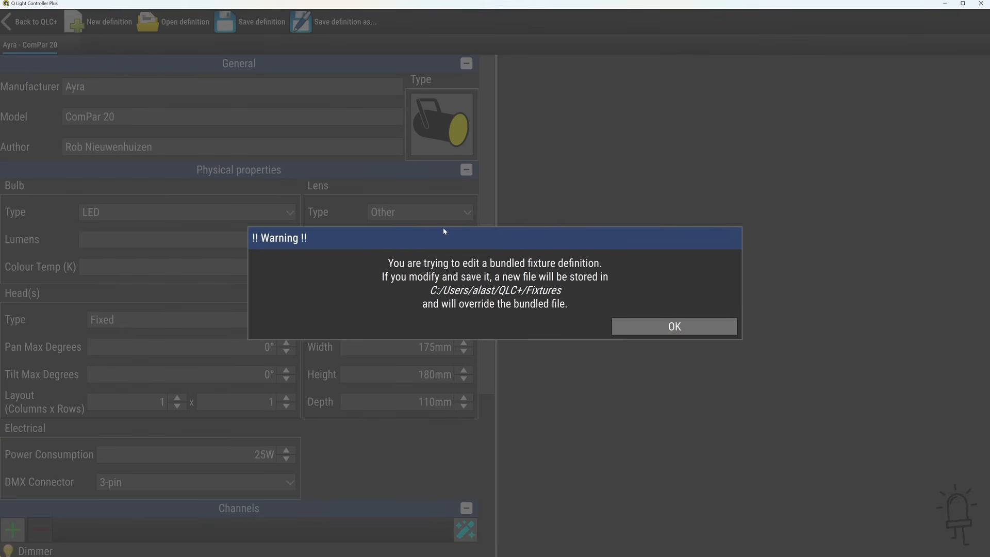
{"action": "left_click", "coordinate": [651, 332]}
{"action": "left_click_drag", "start_coordinate": [489, 212], "coordinate": [512, 420]}
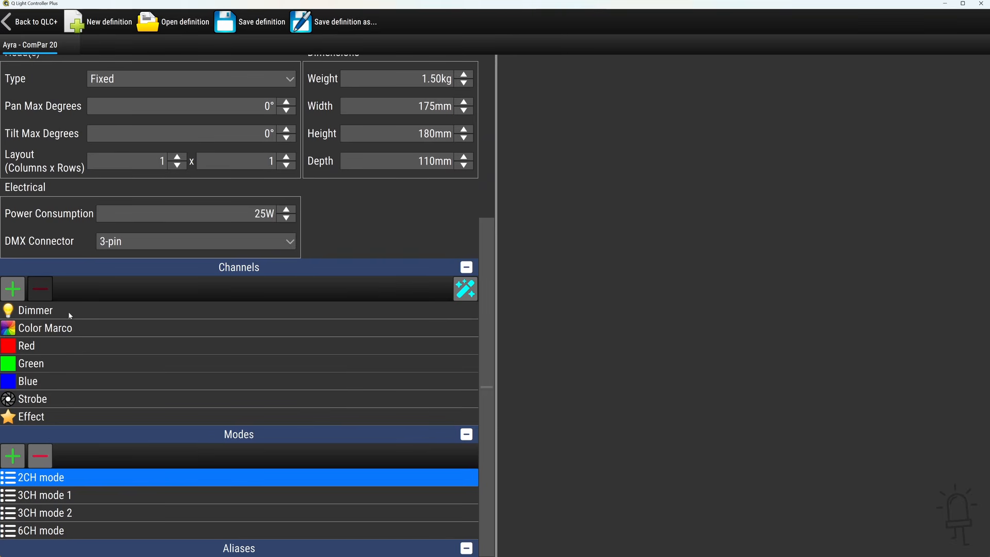
{"action": "left_click", "coordinate": [35, 346]}
{"action": "left_click", "coordinate": [43, 364]}
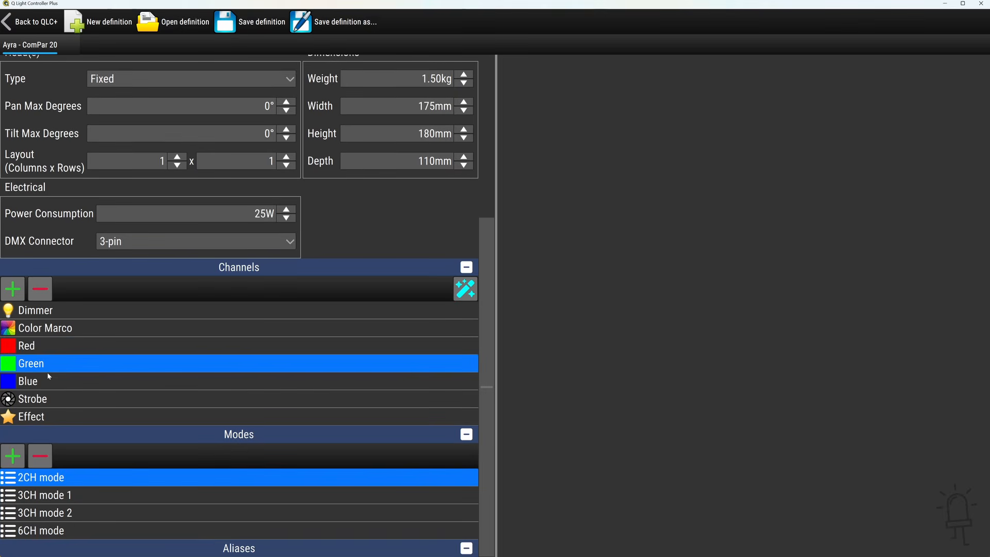
{"action": "left_click", "coordinate": [54, 381]}
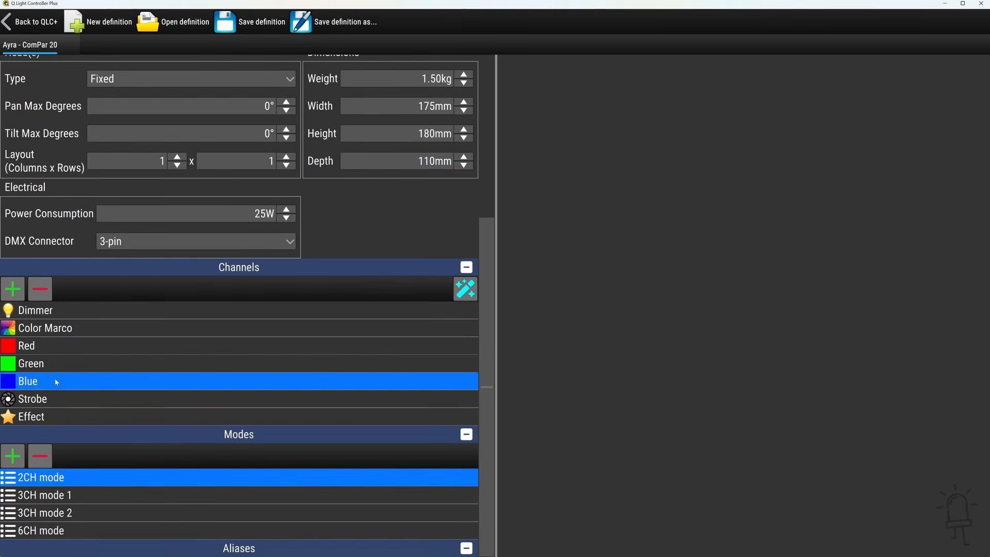
Leave the fixture editor after checking the Strobe channel, and show Universe 1 in the Simple Desk
{"action": "left_click", "coordinate": [50, 407]}
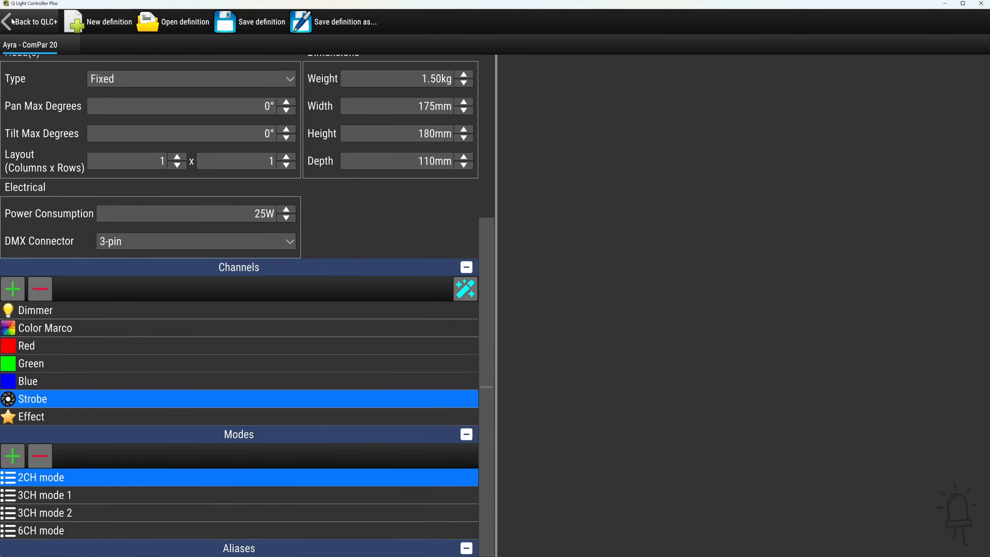
{"action": "left_click", "coordinate": [30, 21]}
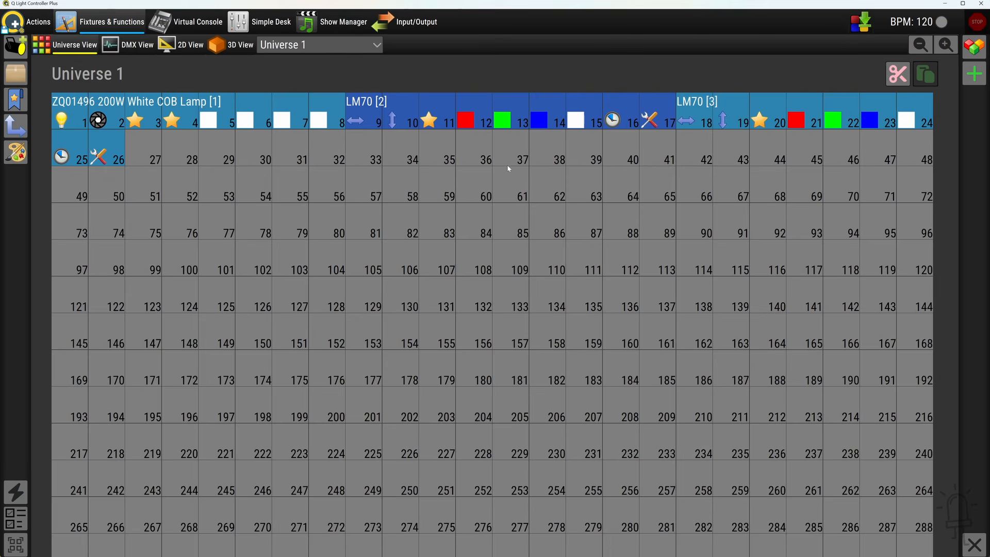
{"action": "left_click", "coordinate": [275, 24]}
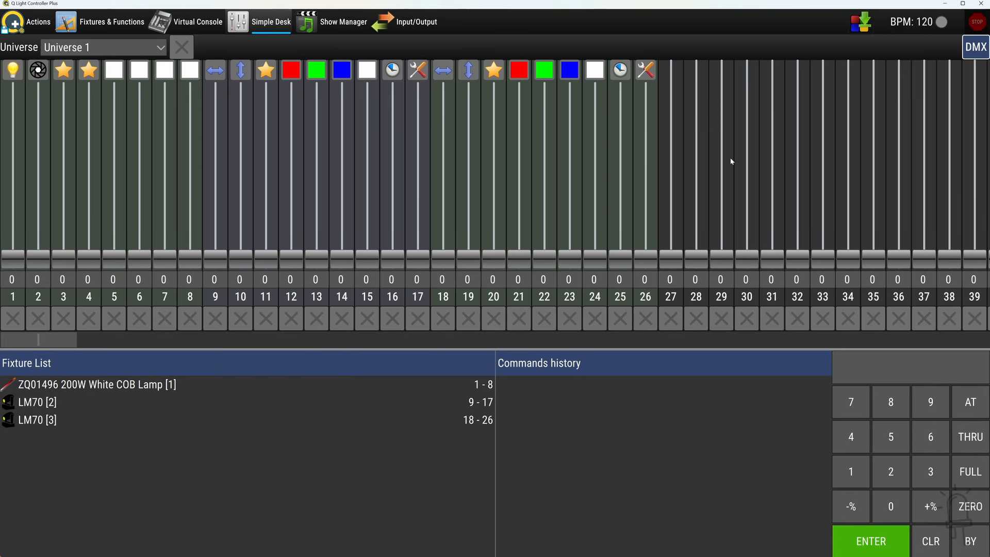
{"action": "left_click", "coordinate": [98, 48]}
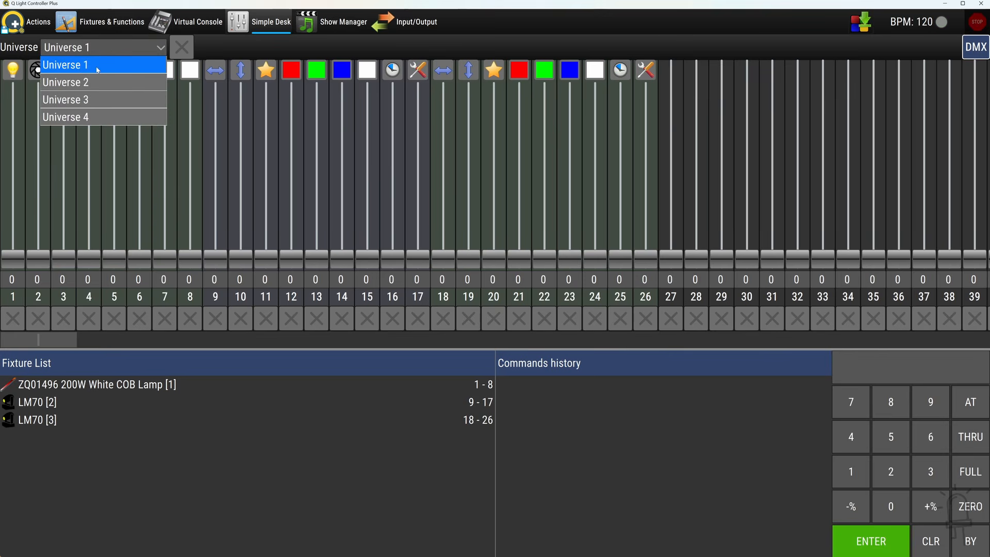
{"action": "left_click", "coordinate": [98, 69]}
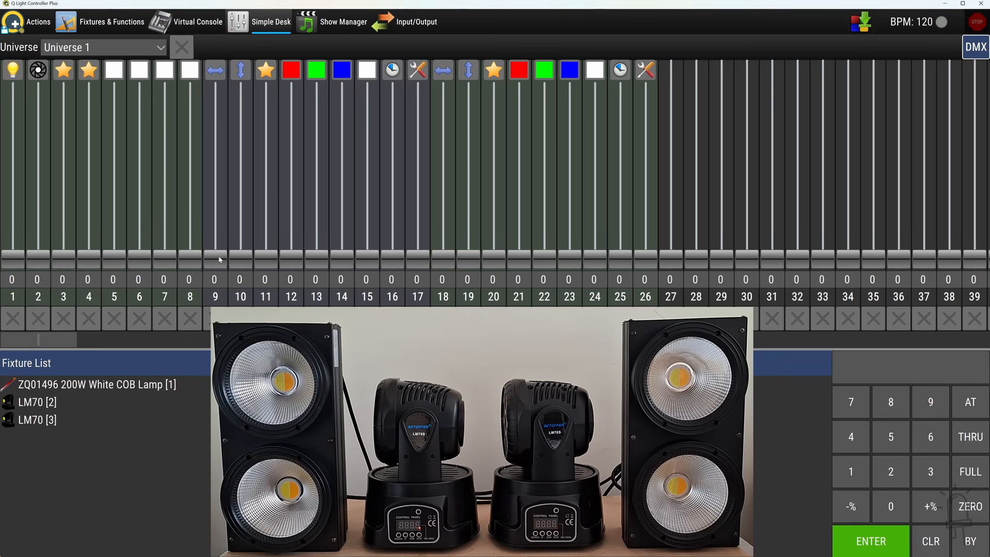
Aim both LM70 heads by setting pan channels 9 and 18 to 135 and 193, and tilt channels 10 and 19 to 86 and 76
{"action": "left_click_drag", "start_coordinate": [223, 256], "coordinate": [222, 171]}
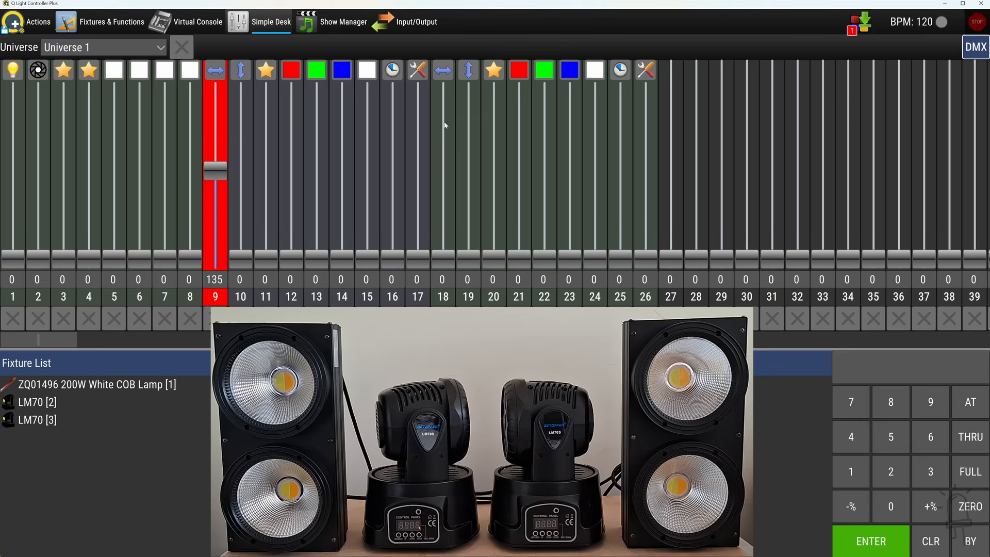
{"action": "left_click_drag", "start_coordinate": [444, 134], "coordinate": [444, 186]}
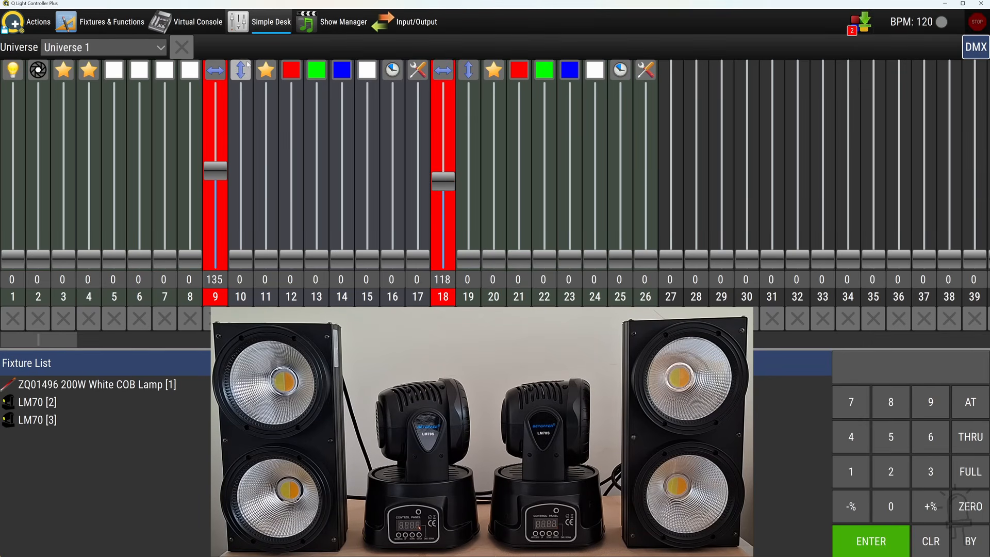
{"action": "left_click_drag", "start_coordinate": [247, 261], "coordinate": [247, 203]}
{"action": "left_click_drag", "start_coordinate": [468, 263], "coordinate": [443, 132]}
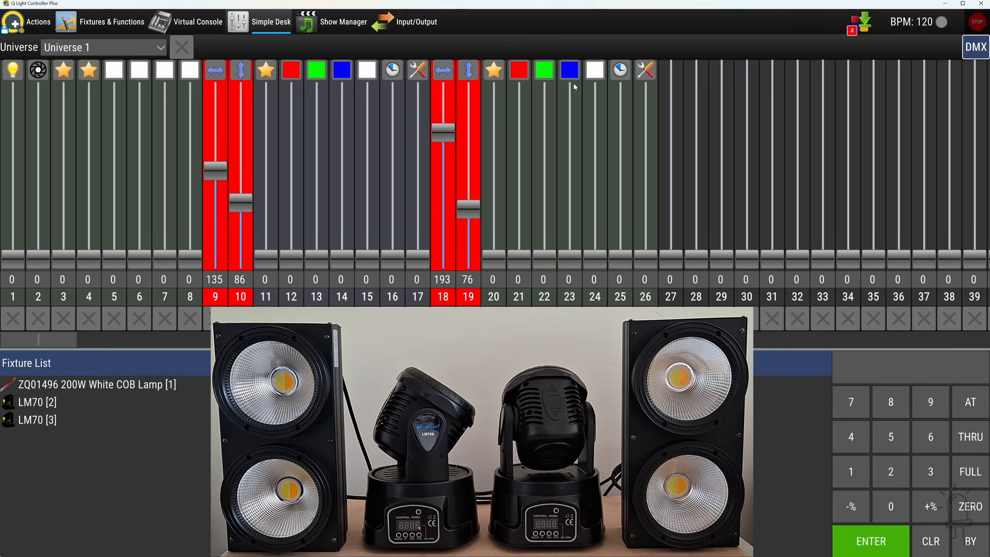
Set the first LM70's red, green and blue channels to 215, 206 and 179 and its effect to Light on
{"action": "left_click", "coordinate": [291, 118]}
{"action": "left_click", "coordinate": [317, 123]}
{"action": "left_click", "coordinate": [342, 141]}
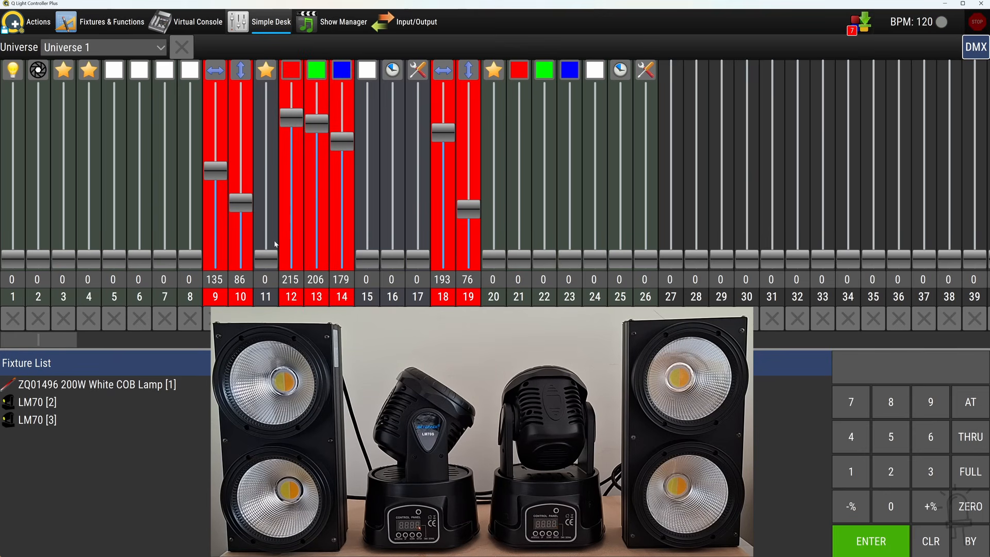
{"action": "left_click", "coordinate": [266, 71]}
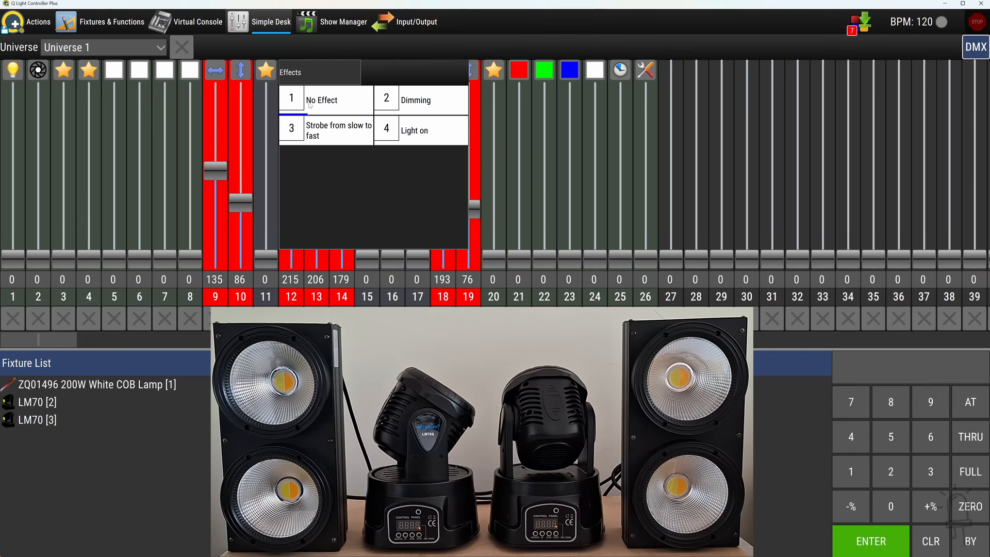
{"action": "left_click", "coordinate": [420, 133]}
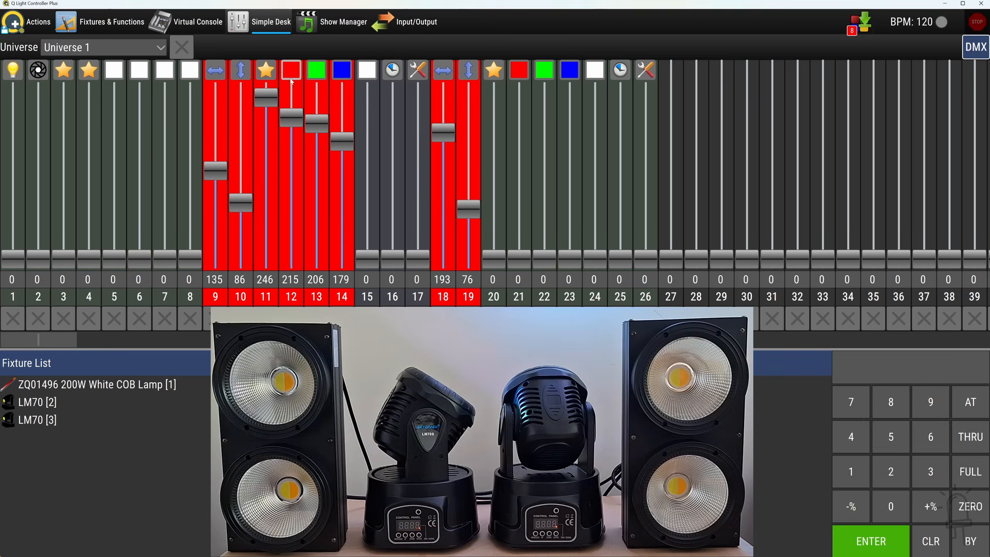
Set the second LM70's effect to Light on and its red, green and blue channels to 165, 125 and 106
{"action": "left_click", "coordinate": [494, 70]}
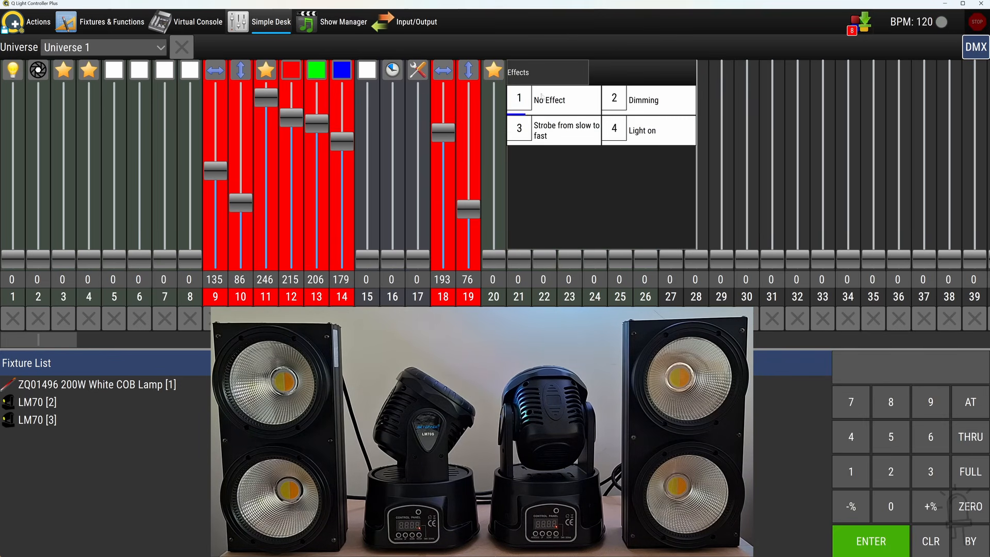
{"action": "left_click", "coordinate": [648, 133]}
{"action": "left_click", "coordinate": [522, 151]}
{"action": "left_click", "coordinate": [544, 177]}
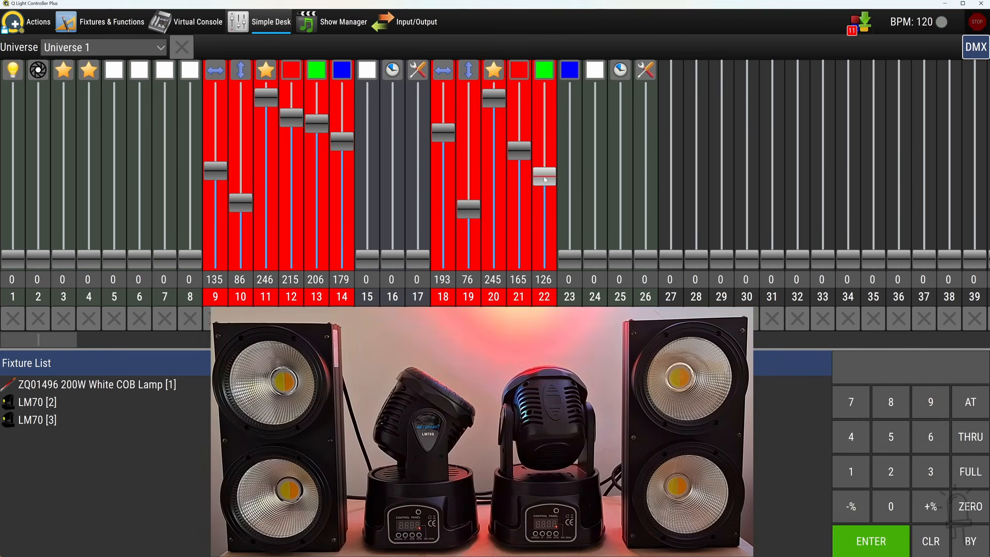
{"action": "left_click", "coordinate": [569, 189]}
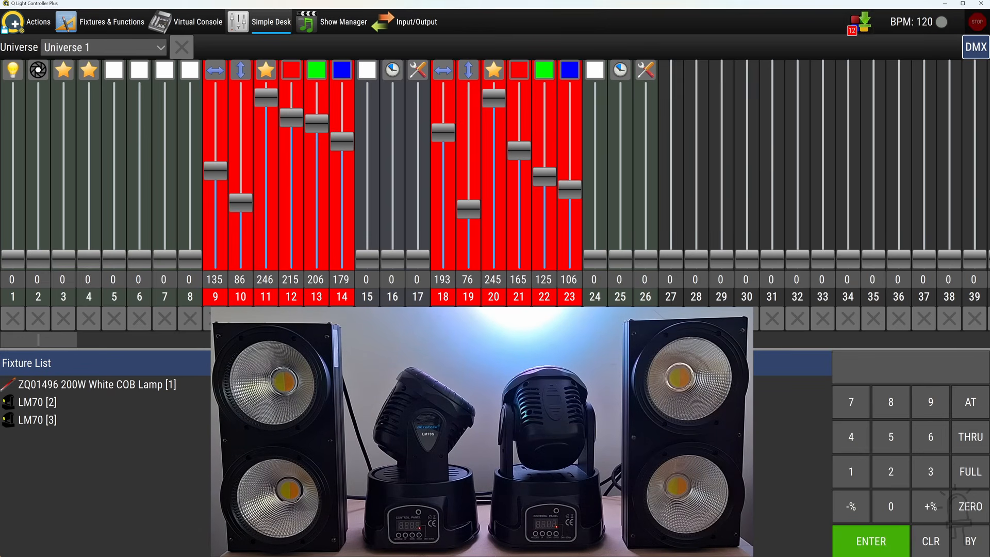
Reset every changed pan, tilt, effect and colour channel of both LM70 moving heads
{"action": "left_click", "coordinate": [569, 318]}
{"action": "left_click", "coordinate": [544, 319]}
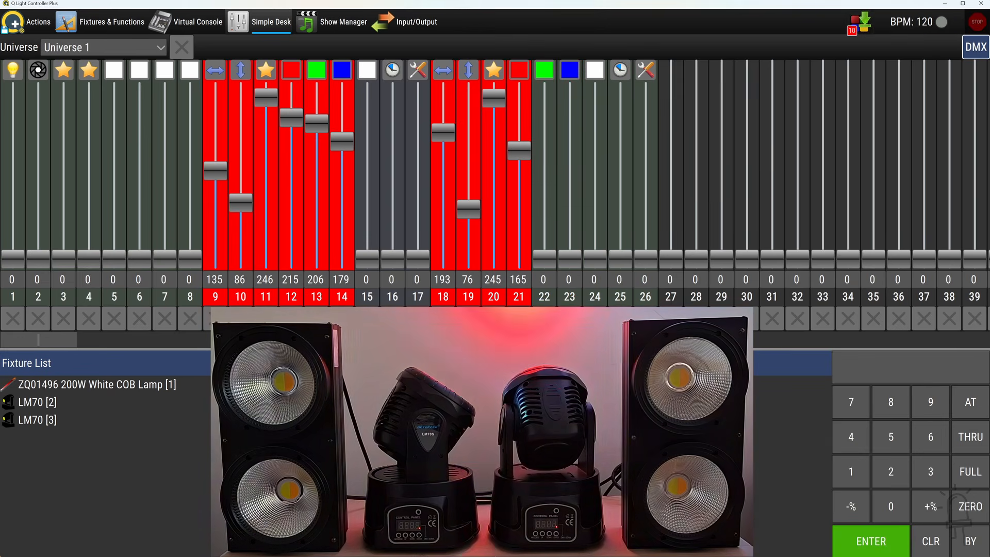
{"action": "left_click", "coordinate": [519, 319]}
{"action": "left_click", "coordinate": [493, 318]}
{"action": "left_click", "coordinate": [469, 319]}
{"action": "left_click", "coordinate": [443, 319]}
{"action": "left_click", "coordinate": [342, 319]}
{"action": "left_click", "coordinate": [316, 319]}
{"action": "left_click", "coordinate": [292, 319]}
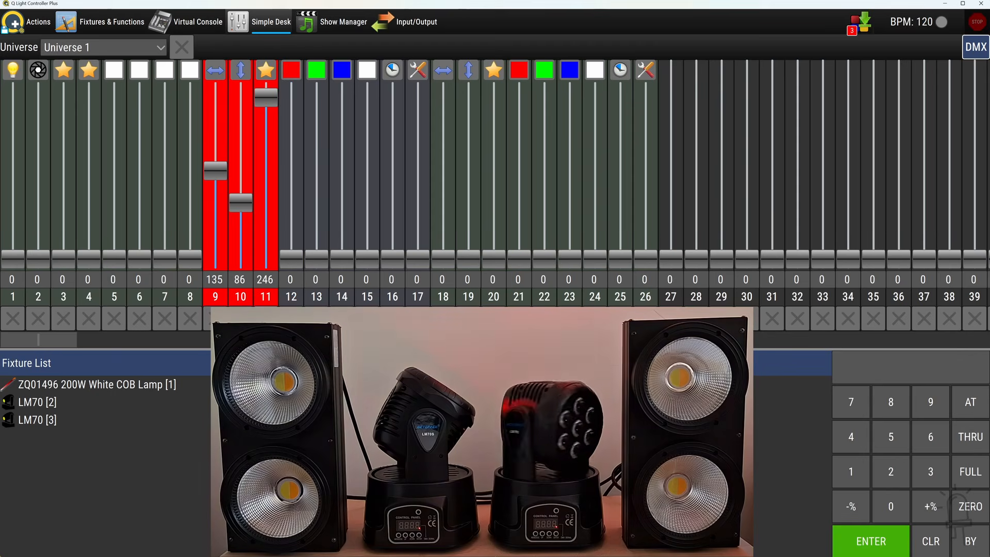
{"action": "left_click", "coordinate": [265, 319]}
{"action": "left_click", "coordinate": [240, 318]}
{"action": "left_click", "coordinate": [215, 318]}
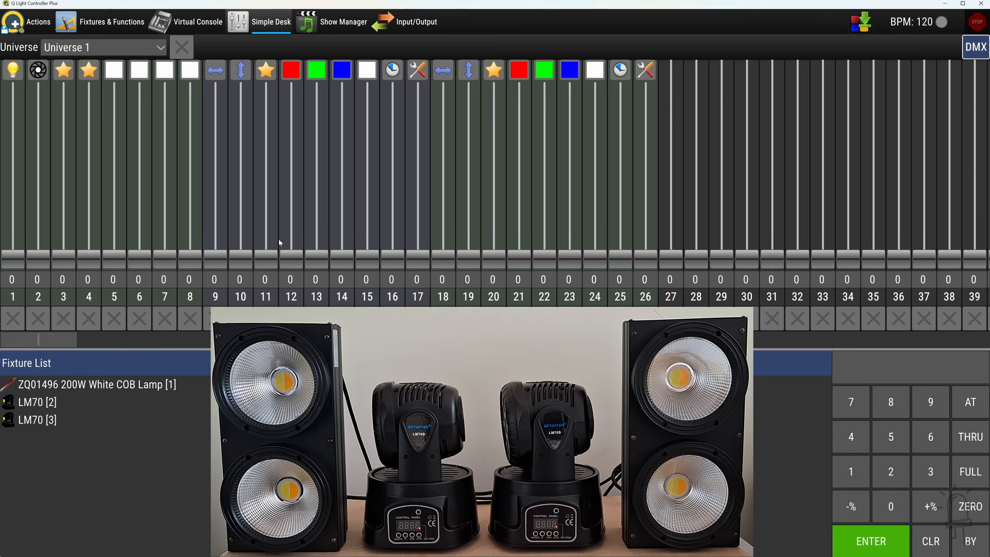
Set both LM70 effect channels 11 and 20 to 255, and red channels 12 and 21 to 73 and 72
{"action": "left_click_drag", "start_coordinate": [273, 261], "coordinate": [270, 90]}
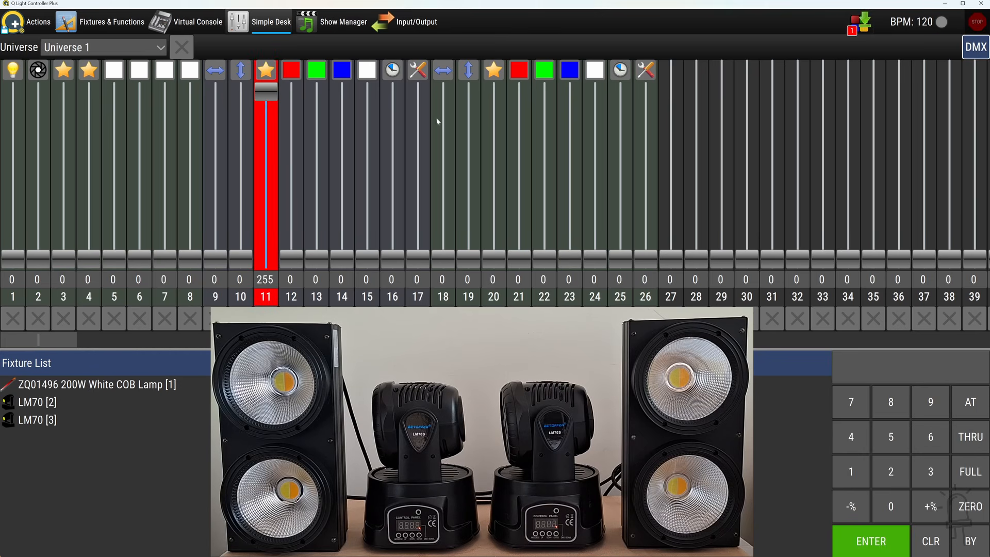
{"action": "left_click_drag", "start_coordinate": [504, 263], "coordinate": [494, 91]}
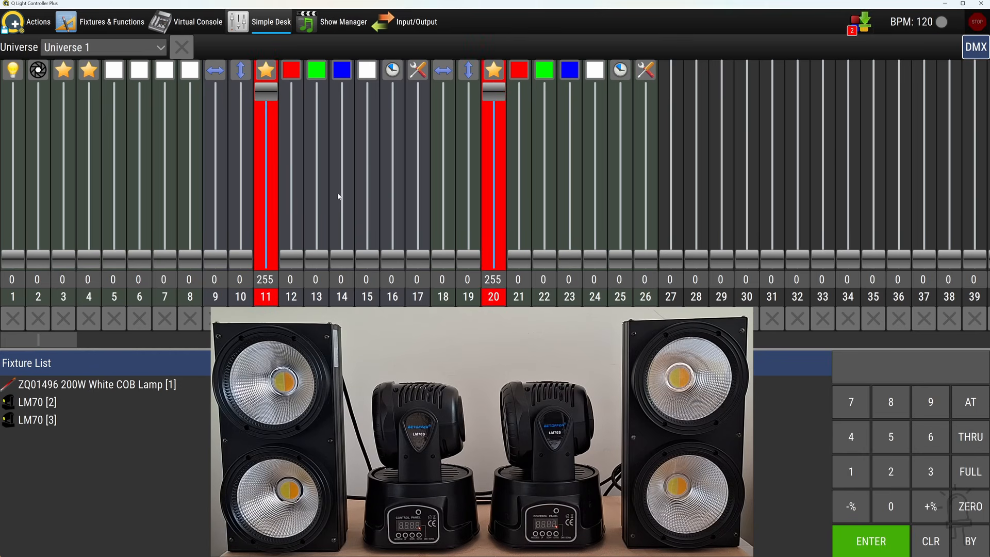
{"action": "left_click", "coordinate": [296, 217]}
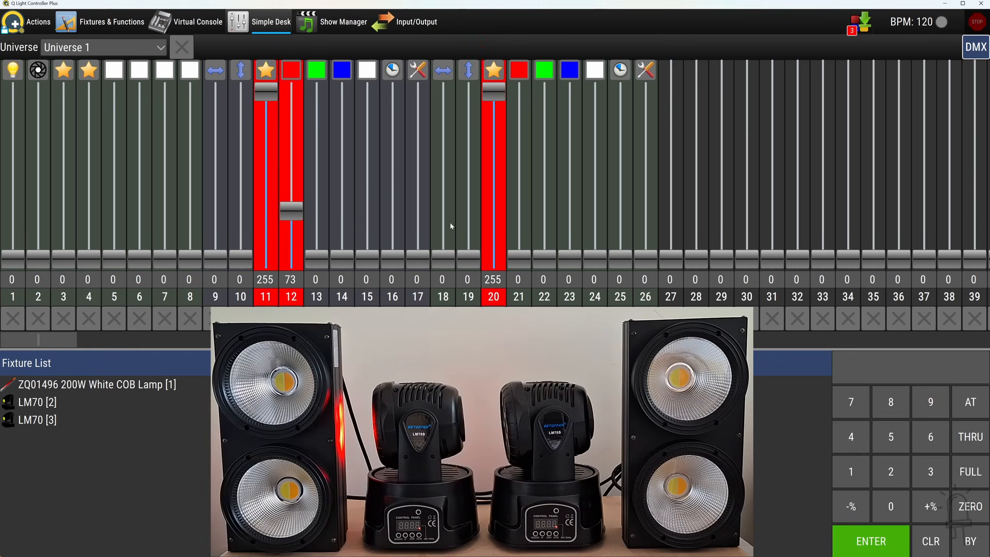
{"action": "left_click", "coordinate": [519, 209]}
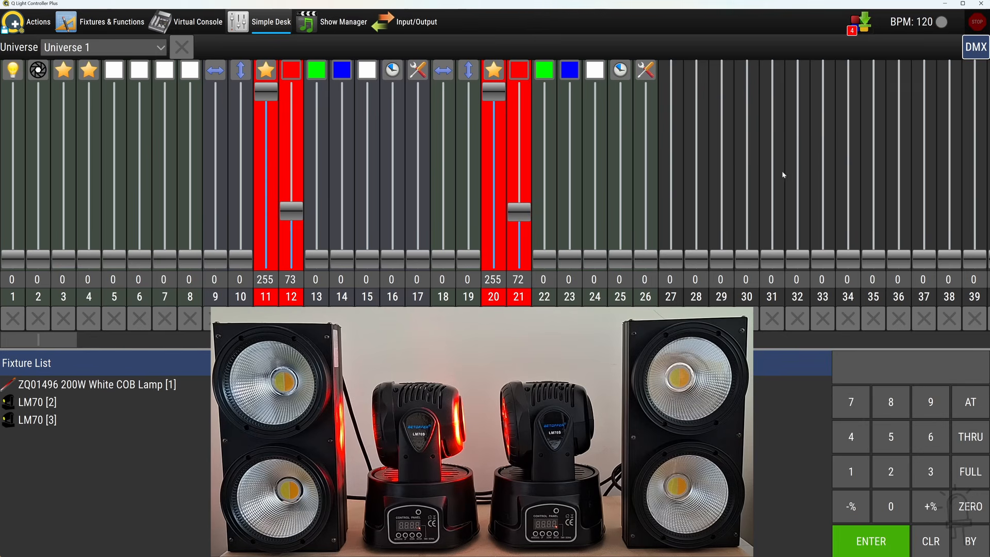
Dump all available channels to a new scene named Red Spotlights
{"action": "left_click", "coordinate": [865, 22]}
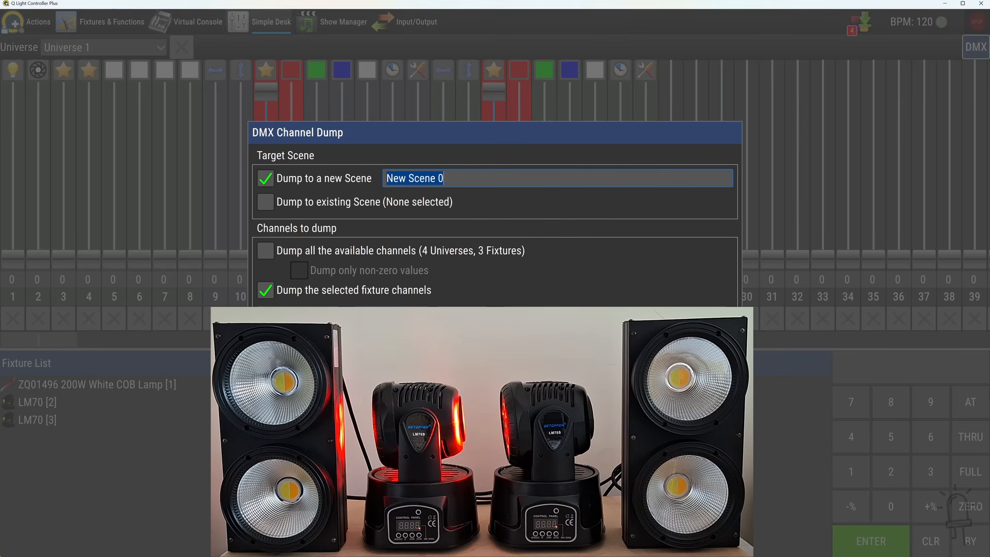
{"action": "type", "text": "Red"}
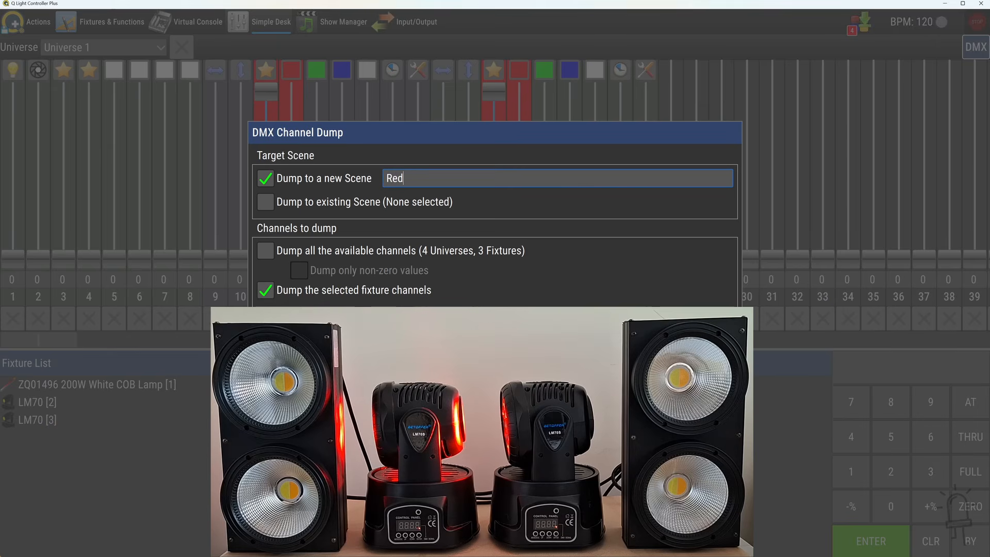
{"action": "type", "text": " Spotlights"}
{"action": "left_click", "coordinate": [266, 251]}
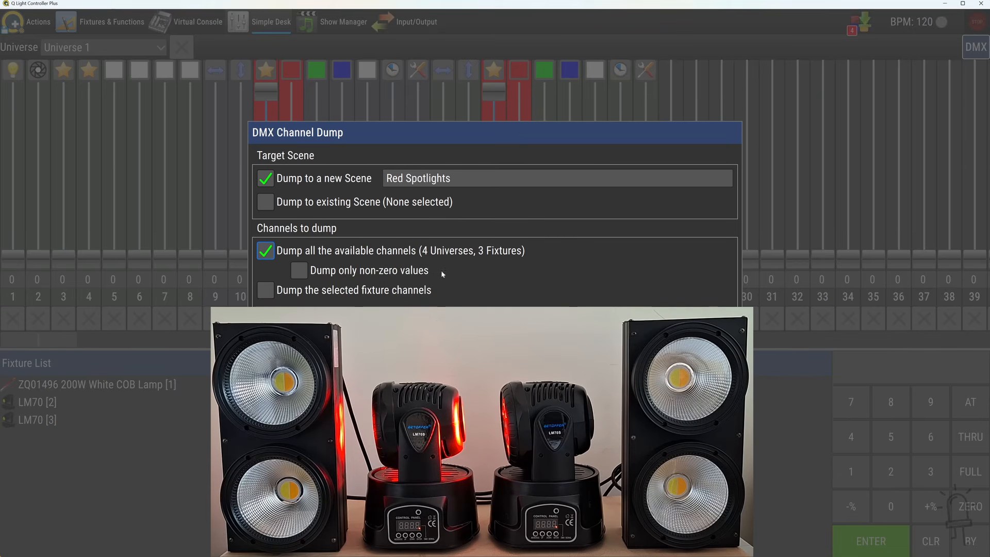
{"action": "key", "text": "Return"}
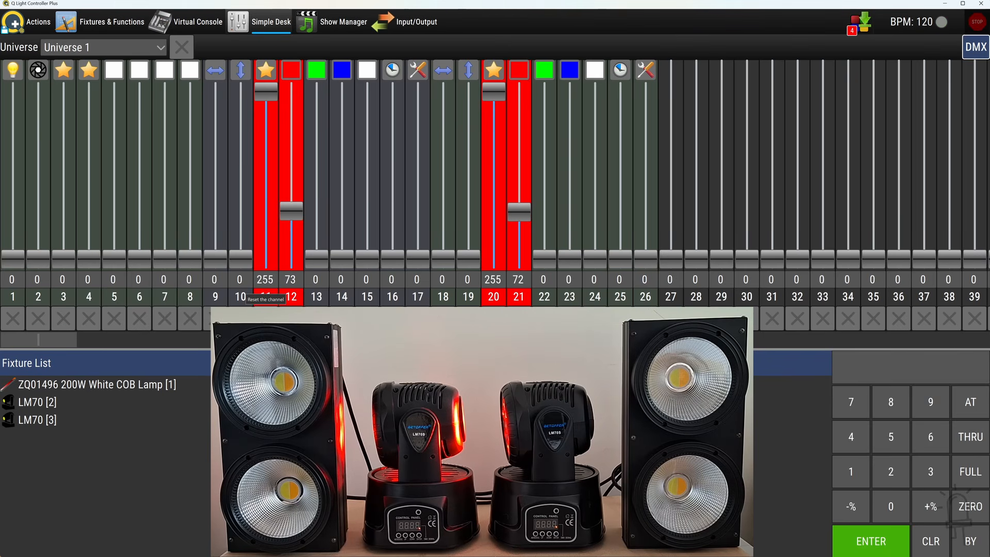
Reset the effect and red channels 11, 12, 20 and 21 of both LM70 moving heads
{"action": "left_click", "coordinate": [266, 297]}
{"action": "left_click", "coordinate": [292, 296]}
{"action": "left_click", "coordinate": [519, 296]}
{"action": "left_click", "coordinate": [493, 297]}
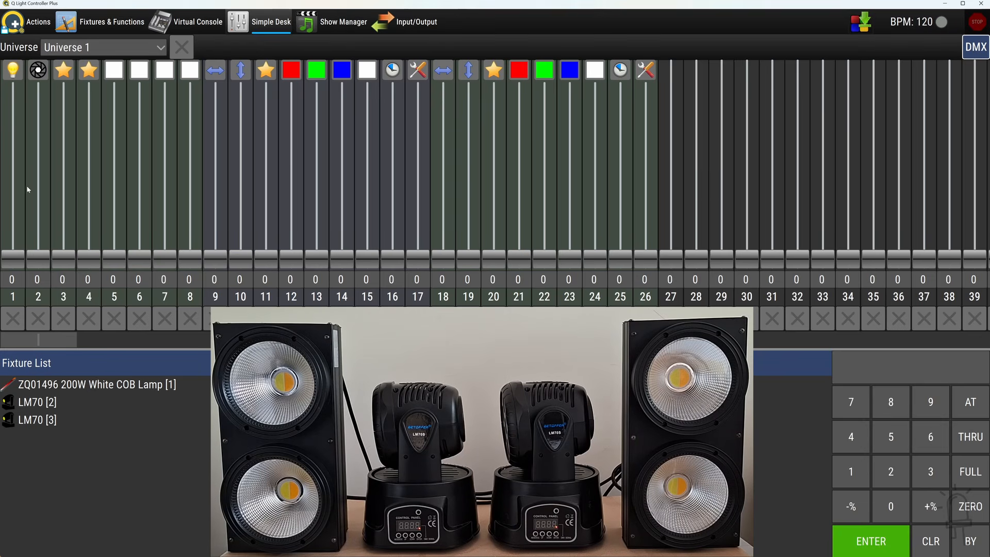
Set the COB lamp's dimmer to 200 and its white channels 5 to 8 to 36, 49, 34 and 51
{"action": "left_click_drag", "start_coordinate": [17, 259], "coordinate": [19, 131]}
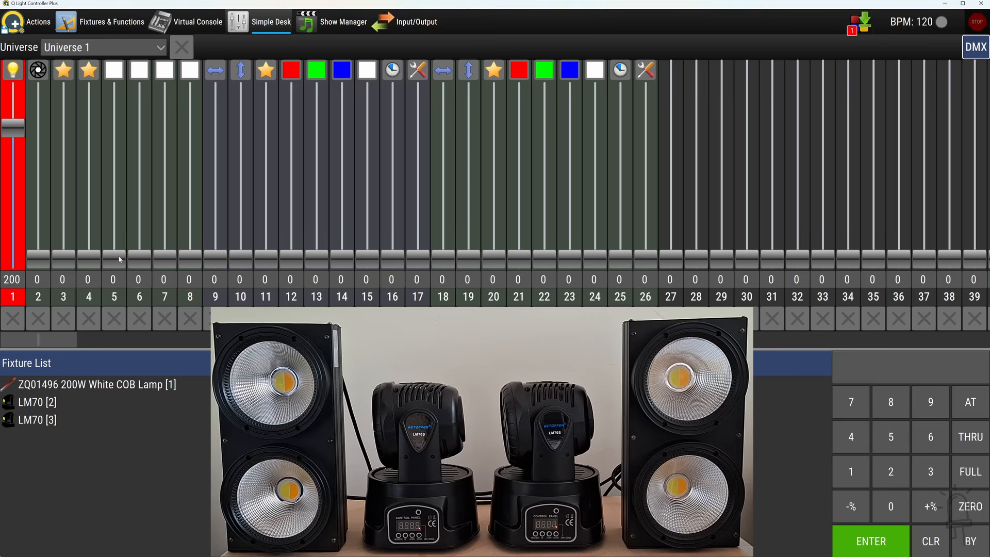
{"action": "left_click_drag", "start_coordinate": [115, 258], "coordinate": [114, 233]}
{"action": "left_click_drag", "start_coordinate": [166, 259], "coordinate": [195, 228]}
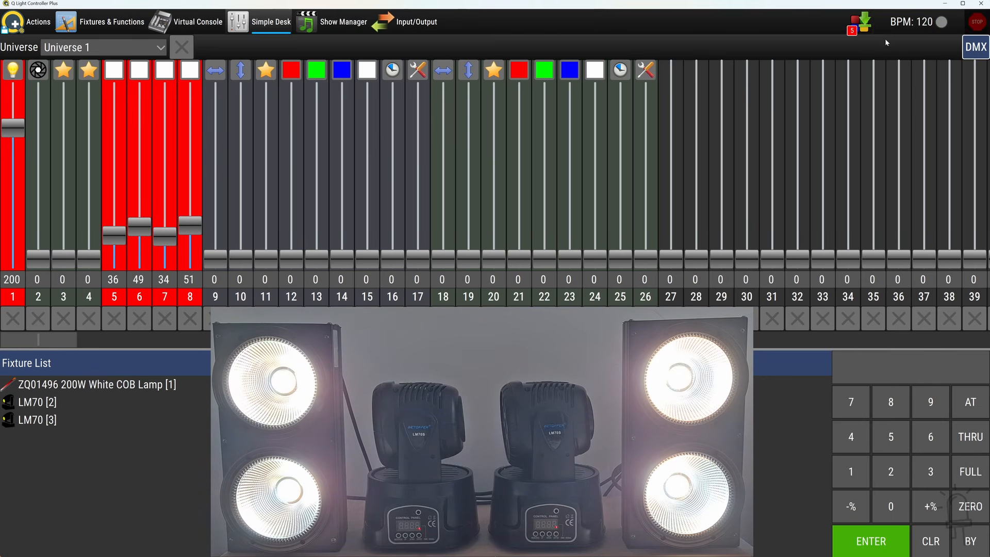
Dump all available channels to a new scene named White Sidelights
{"action": "left_click", "coordinate": [858, 26]}
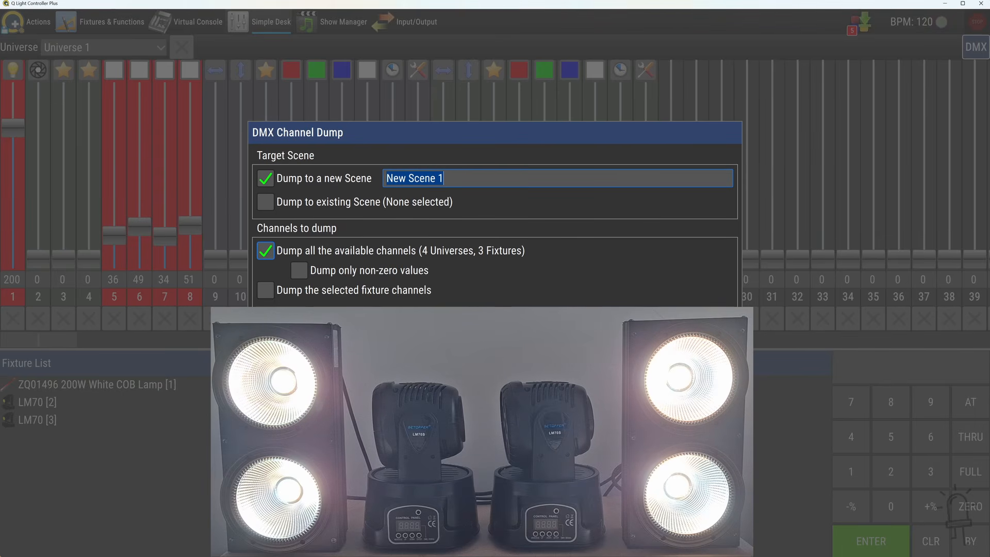
{"action": "type", "text": "White D"}
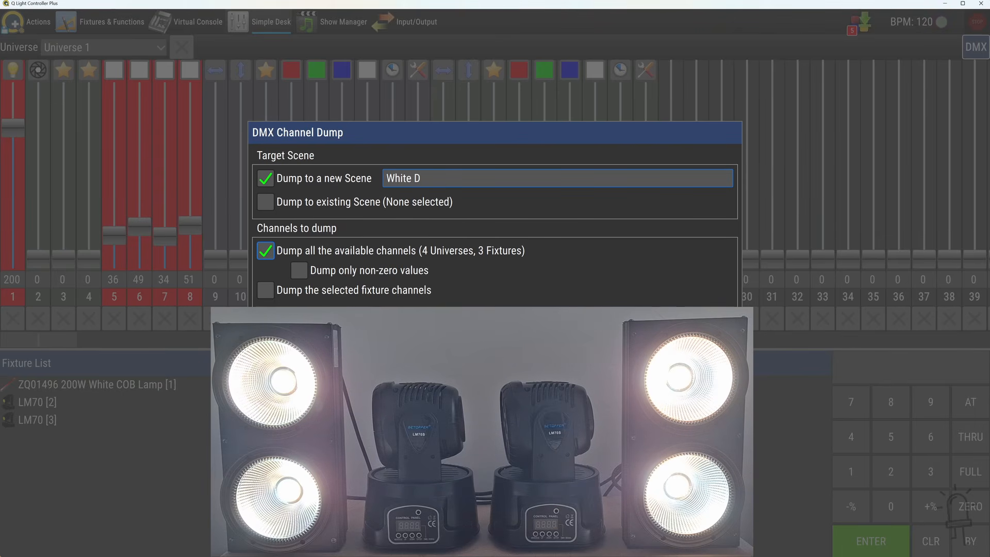
{"action": "key", "text": "BackSpace"}
{"action": "type", "text": "Sd"}
{"action": "key", "text": "BackSpace"}
{"action": "type", "text": "idelights"}
{"action": "key", "text": "Return"}
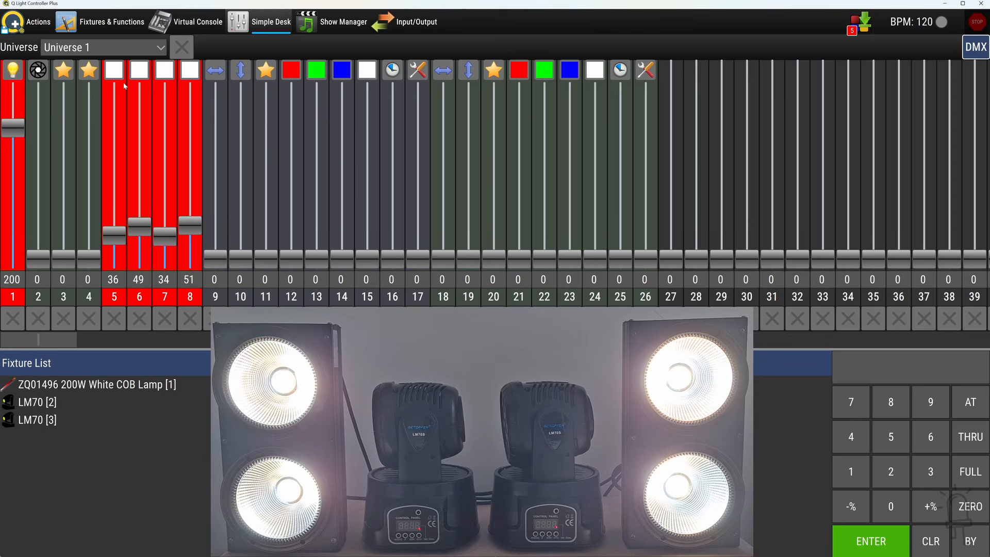
Reset Universe 1, and set LM70 pan channels 9 and 18 to 164 and 160, and tilt channels 10 and 19 to 200 and 196
{"action": "left_click", "coordinate": [181, 47]}
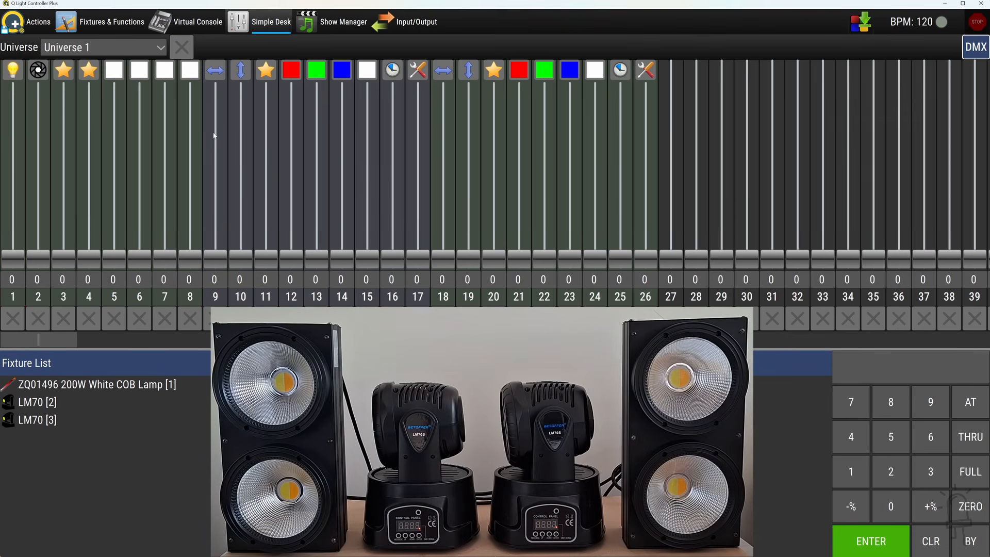
{"action": "left_click", "coordinate": [215, 150]}
{"action": "left_click", "coordinate": [241, 127]}
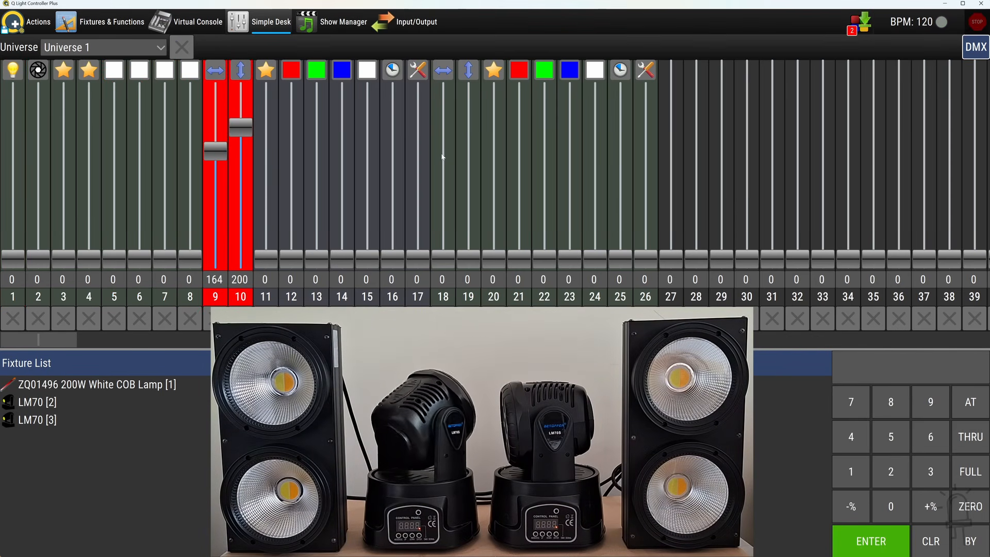
{"action": "left_click", "coordinate": [443, 153]}
{"action": "left_click", "coordinate": [468, 130]}
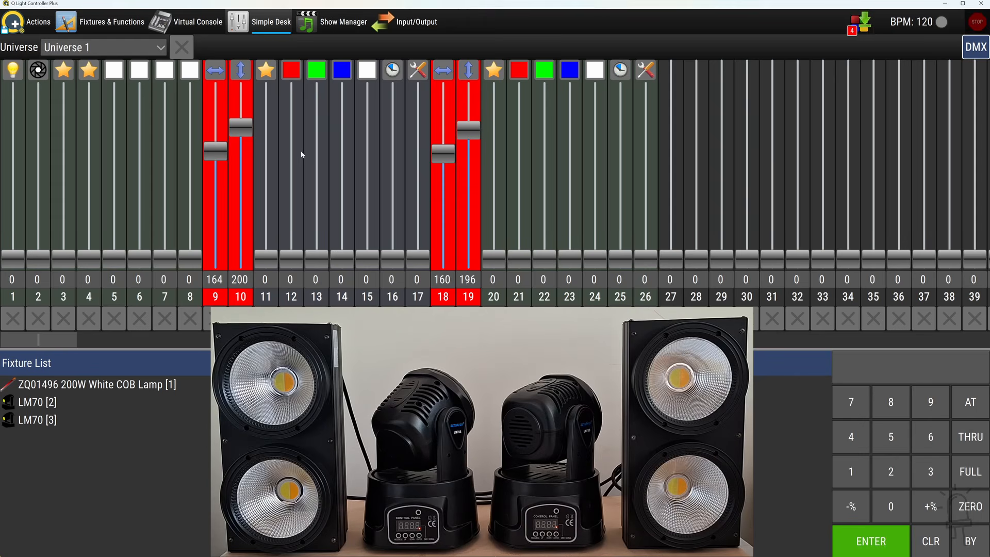
Set both LM70 effect channels 11 and 20 to Light on, and blue channels 14 and 23 to 220 and 218
{"action": "left_click", "coordinate": [265, 69]}
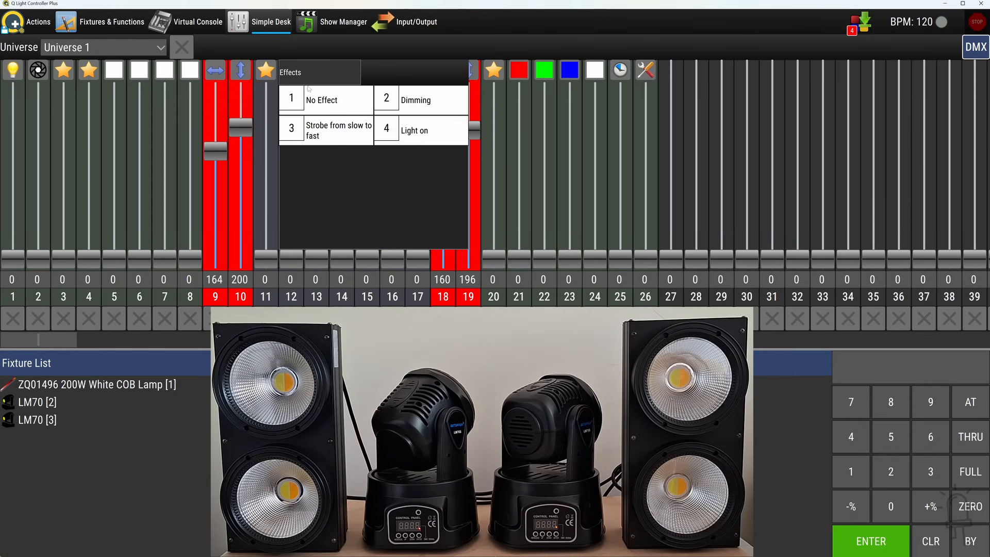
{"action": "left_click", "coordinate": [407, 128]}
{"action": "left_click", "coordinate": [494, 71]}
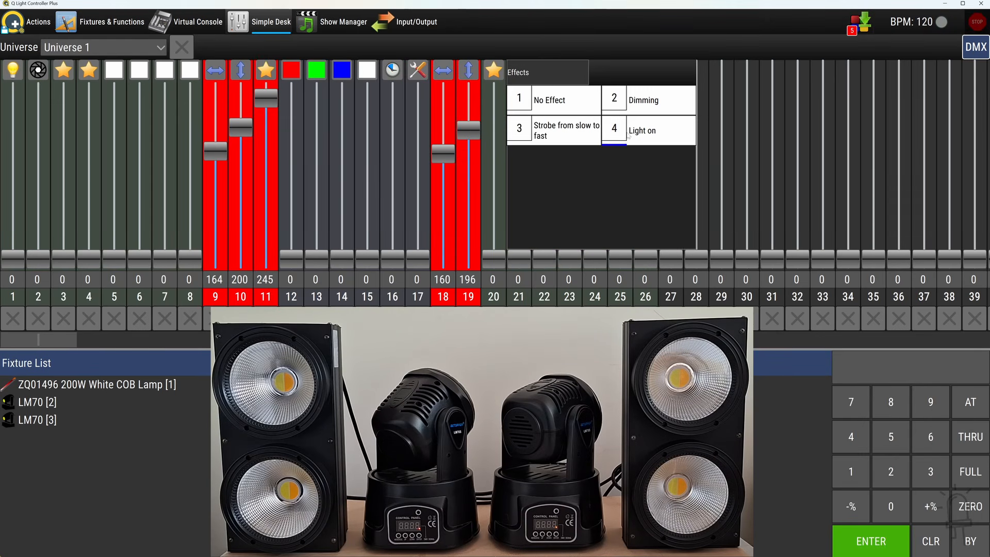
{"action": "left_click", "coordinate": [619, 129]}
{"action": "left_click", "coordinate": [341, 114]}
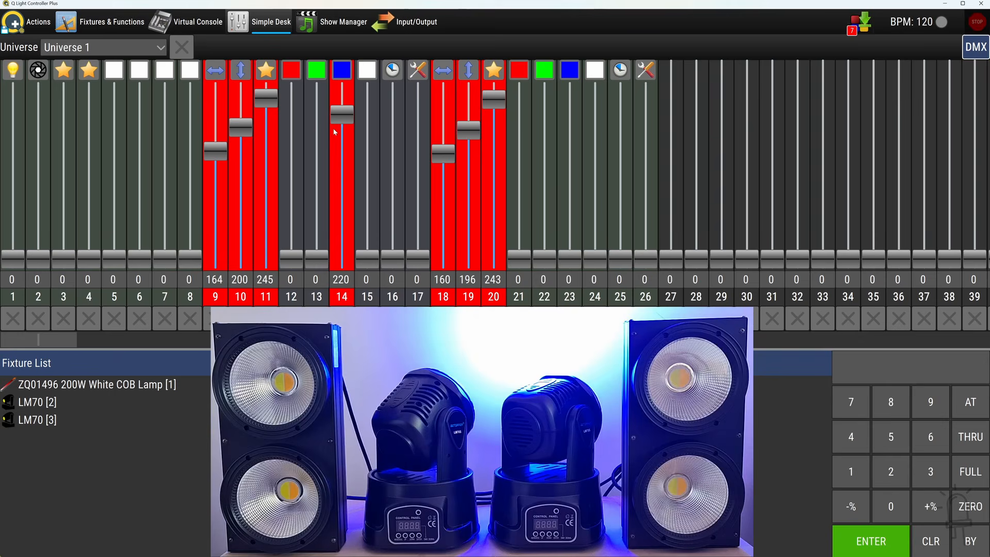
{"action": "left_click", "coordinate": [572, 116]}
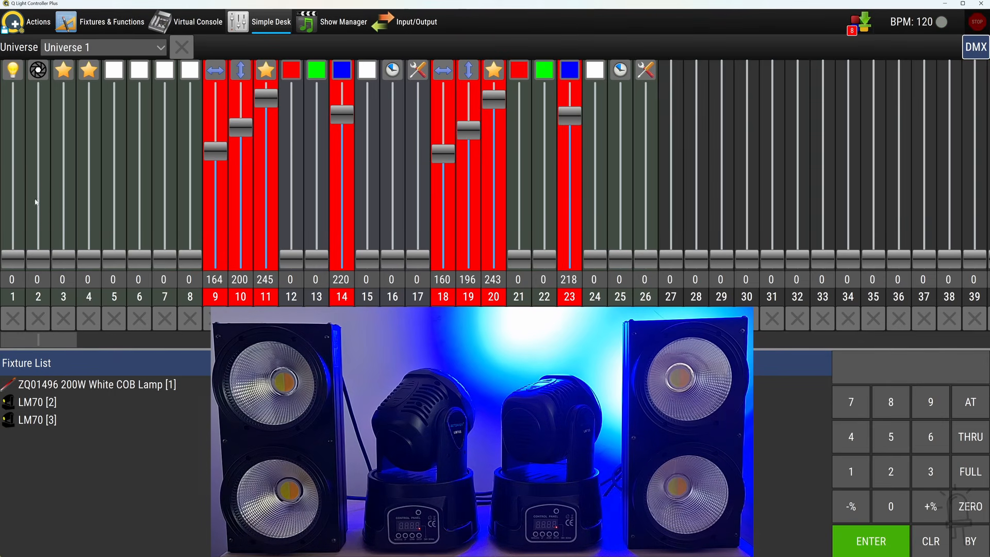
Set the COB lamp's dimmer to 122 and its white channels 5 to 8 to 144, 38, 139 and 44
{"action": "left_click_drag", "start_coordinate": [13, 256], "coordinate": [13, 179]}
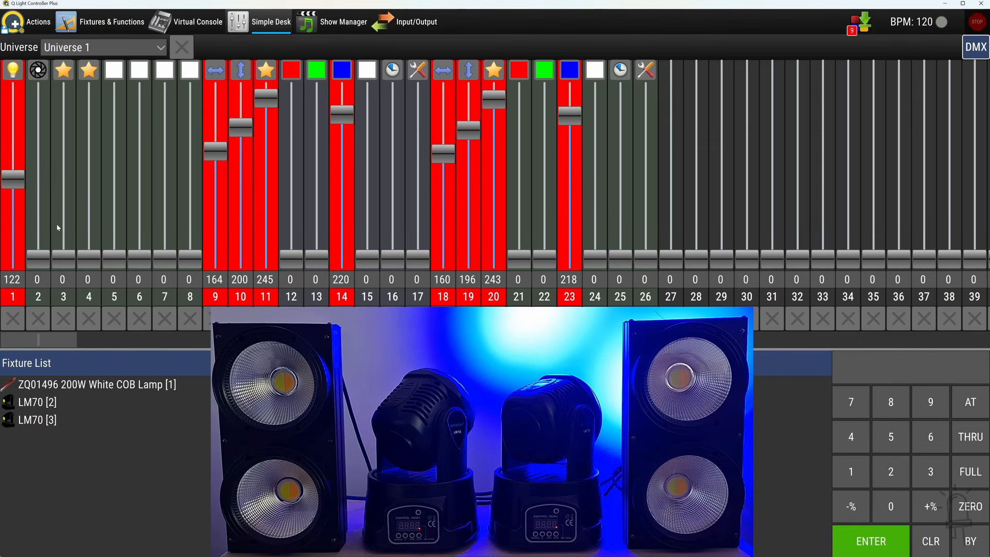
{"action": "left_click", "coordinate": [114, 220]}
{"action": "left_click", "coordinate": [140, 234]}
{"action": "left_click", "coordinate": [164, 215]}
{"action": "left_click", "coordinate": [190, 230]}
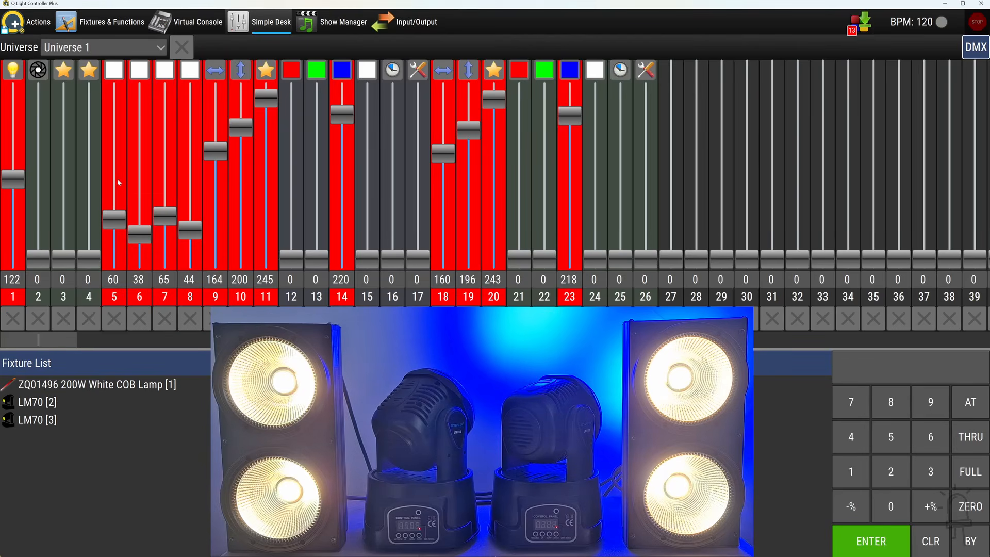
{"action": "left_click", "coordinate": [114, 164]}
{"action": "left_click", "coordinate": [164, 168]}
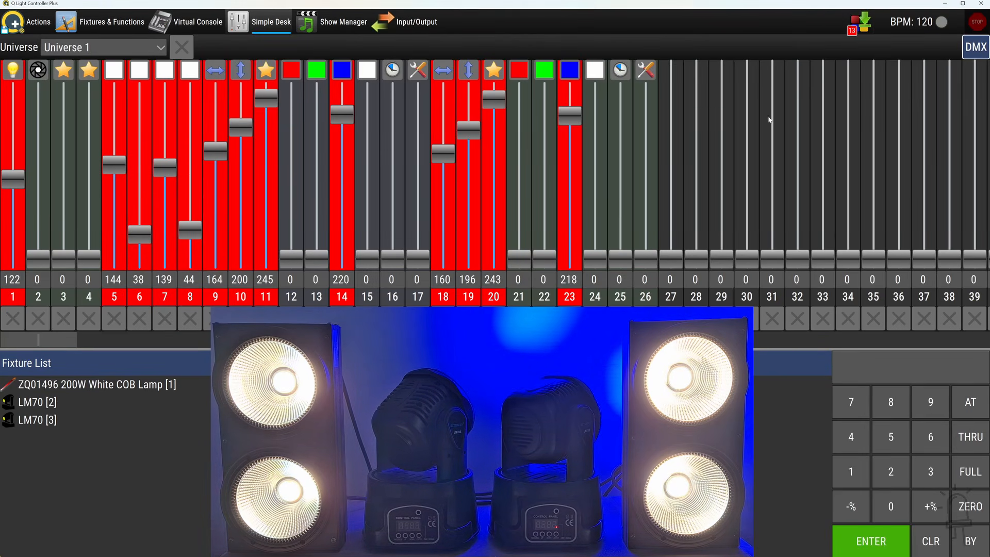
Dump all available channels to a new scene named Full On, and reset Universe 1
{"action": "left_click", "coordinate": [858, 23]}
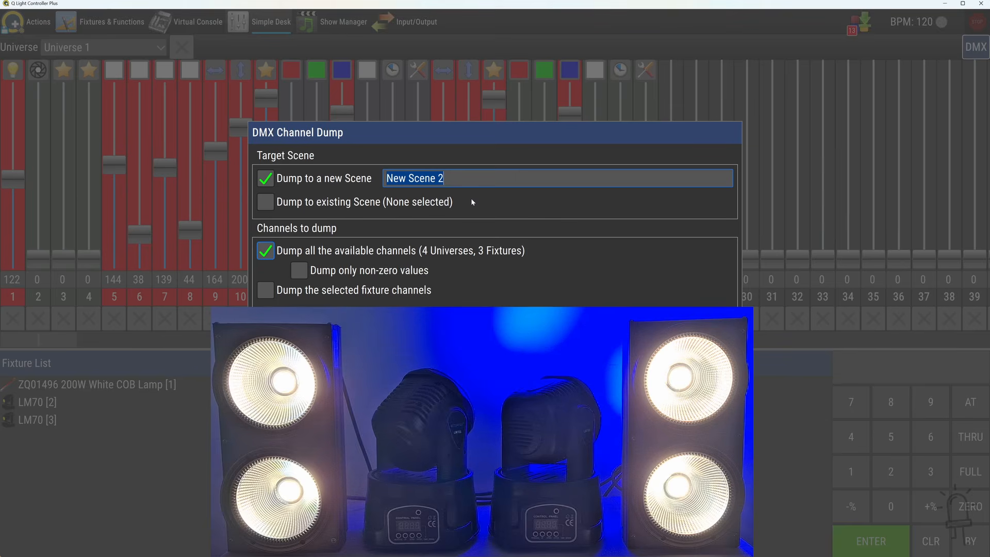
{"action": "type", "text": "Full On"}
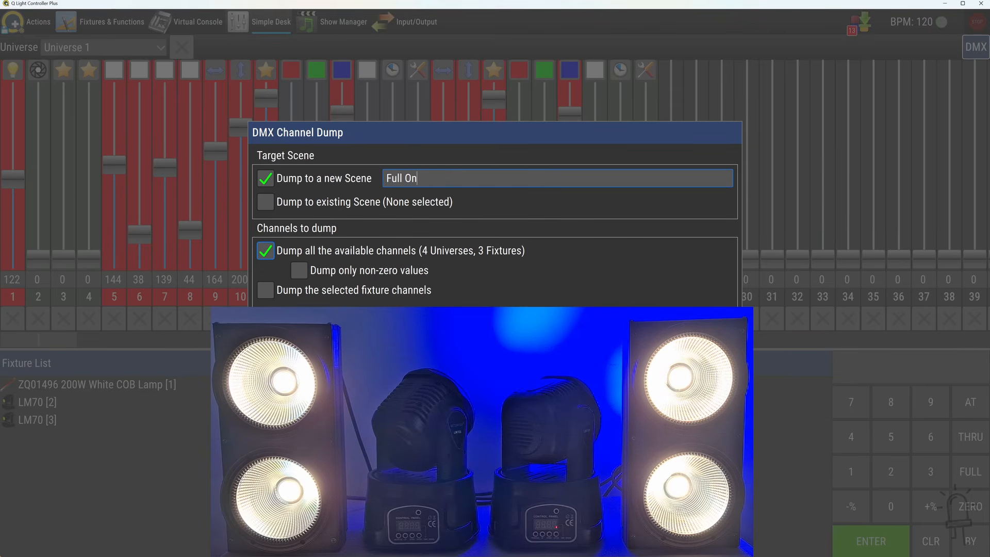
{"action": "key", "text": "Return"}
{"action": "left_click", "coordinate": [184, 48]}
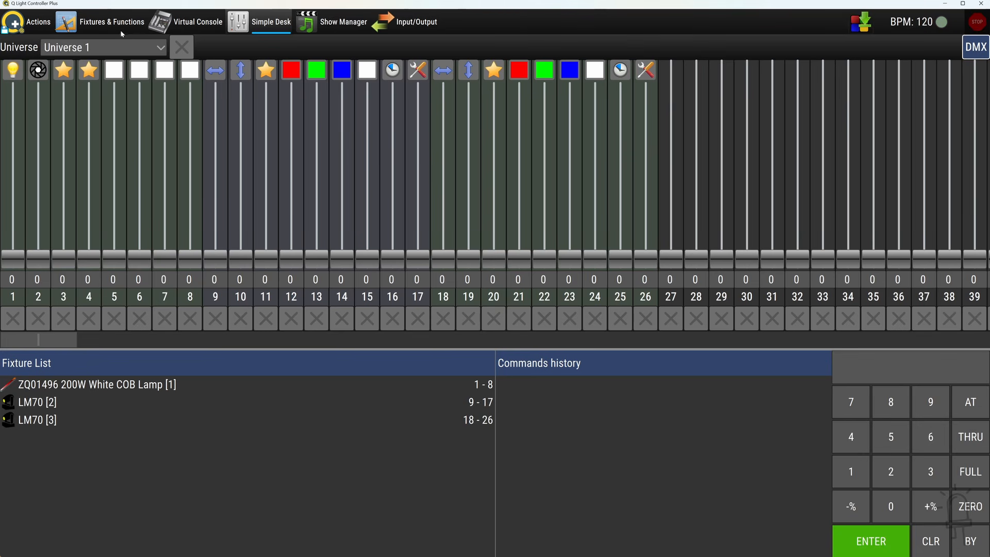
Show the project's function list, preview the Red Spotlights scene and stop it
{"action": "left_click", "coordinate": [102, 22]}
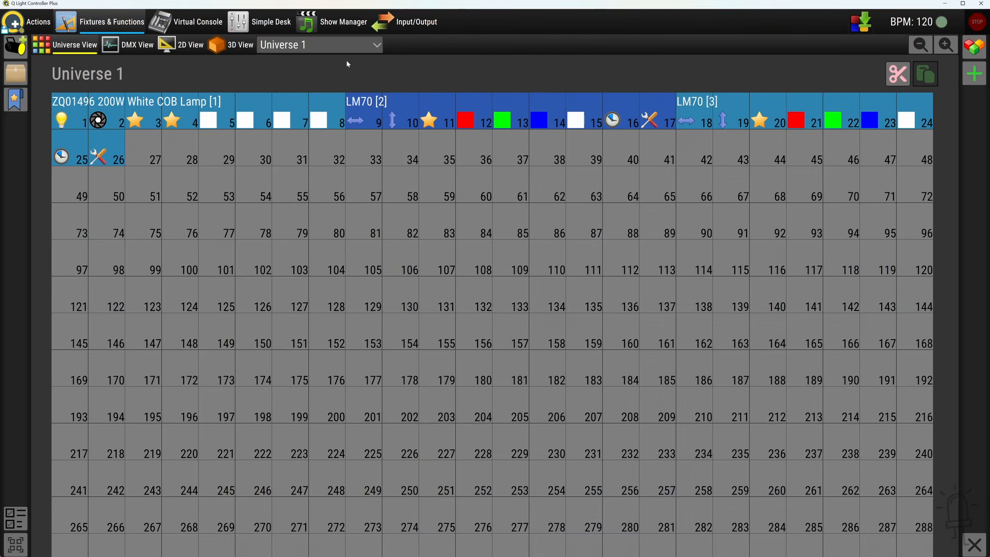
{"action": "left_click", "coordinate": [975, 48]}
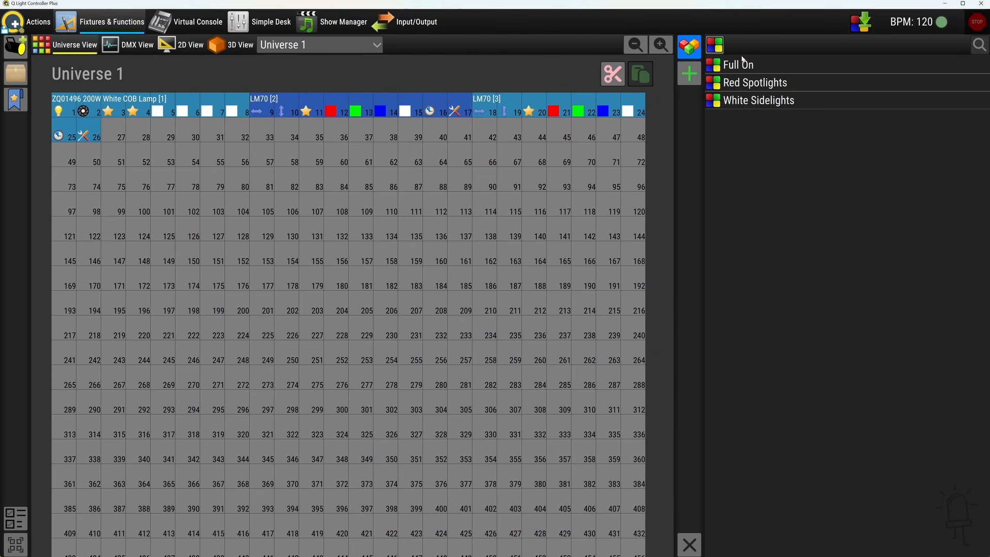
{"action": "left_click", "coordinate": [762, 85]}
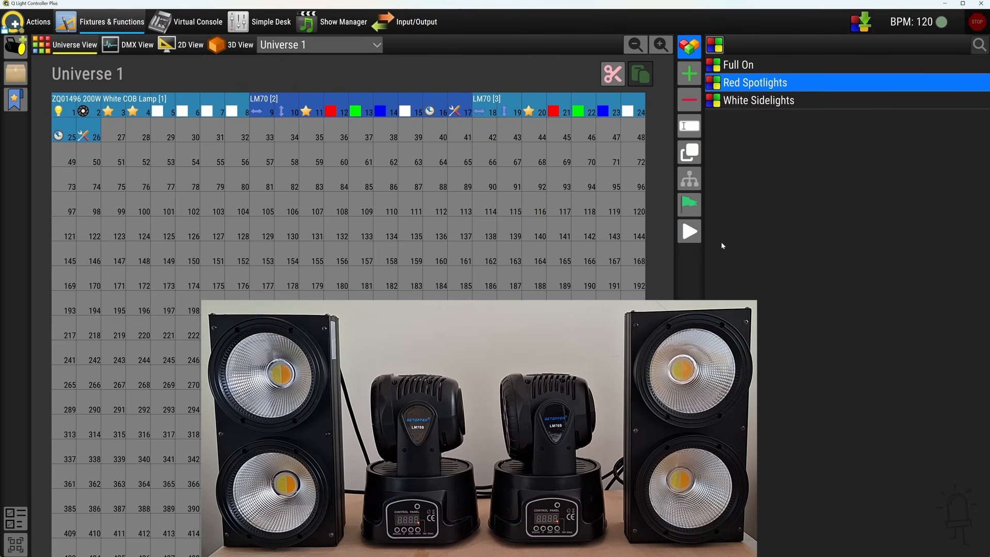
{"action": "left_click", "coordinate": [695, 238]}
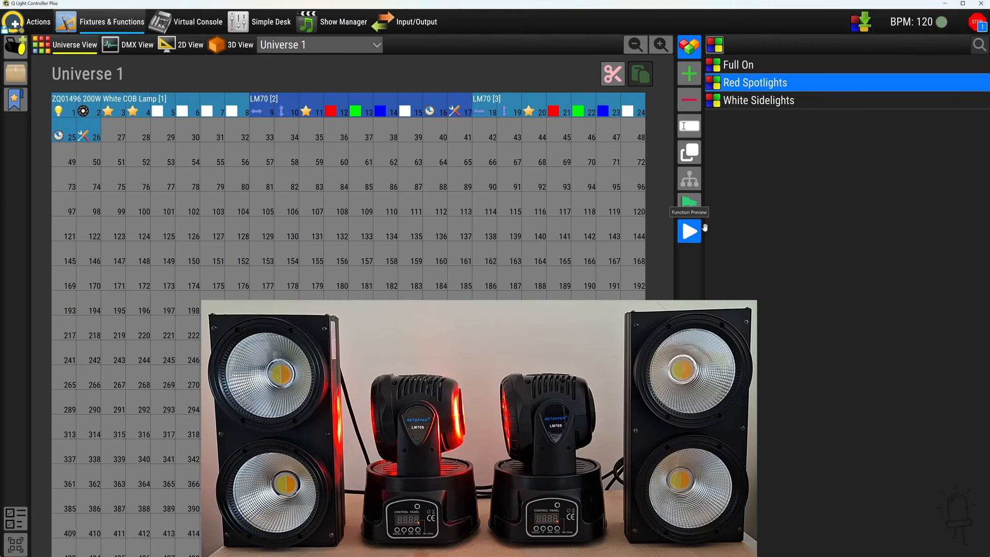
{"action": "left_click", "coordinate": [977, 23]}
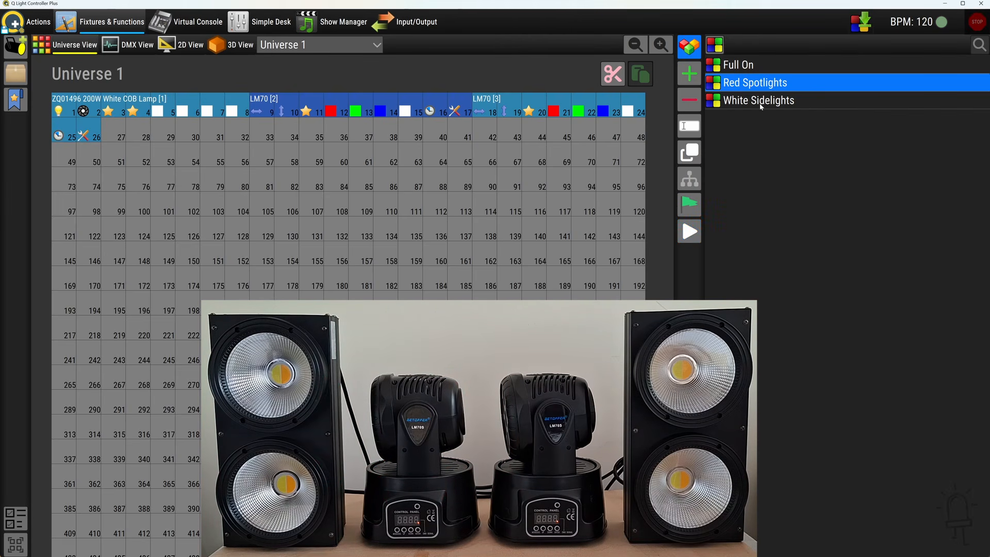
Preview the White Sidelights scene and the Full On scene one after the other, stopping each
{"action": "left_click", "coordinate": [761, 101]}
{"action": "left_click", "coordinate": [698, 232]}
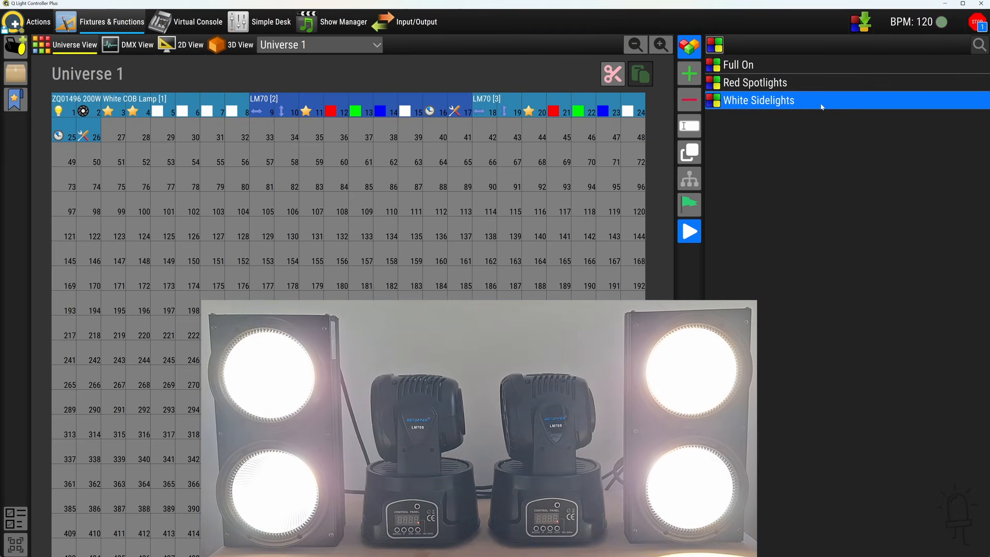
{"action": "left_click", "coordinate": [979, 23]}
{"action": "left_click", "coordinate": [758, 65]}
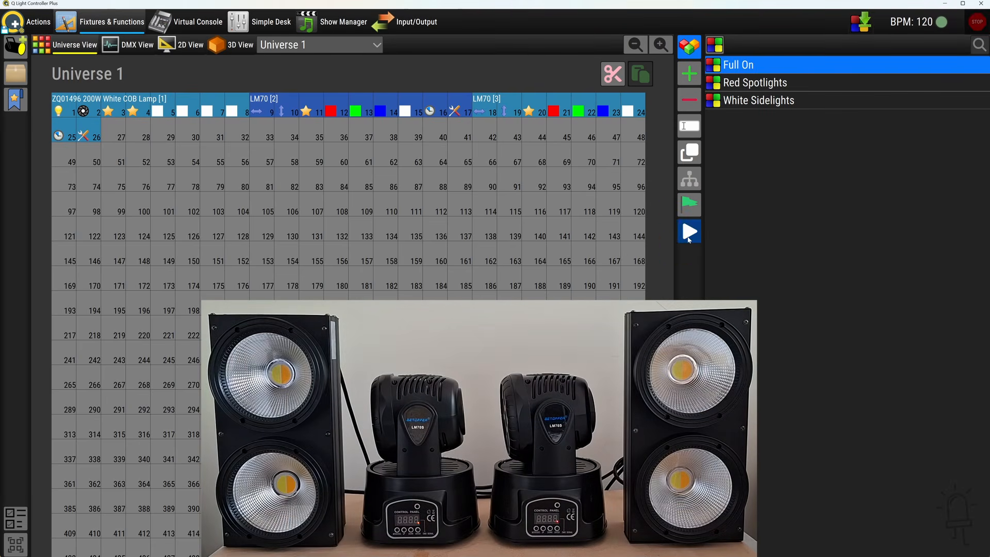
{"action": "left_click", "coordinate": [689, 236]}
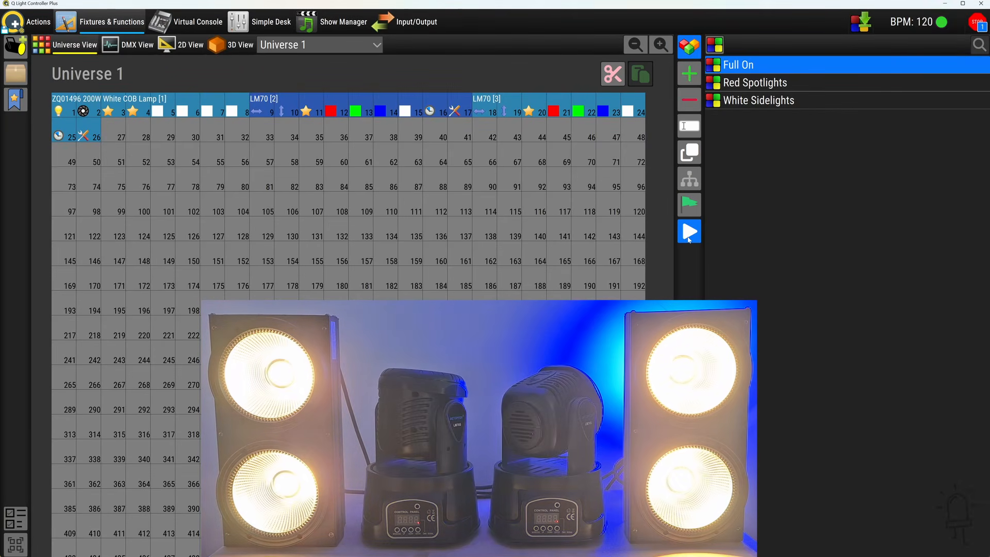
{"action": "left_click", "coordinate": [978, 23]}
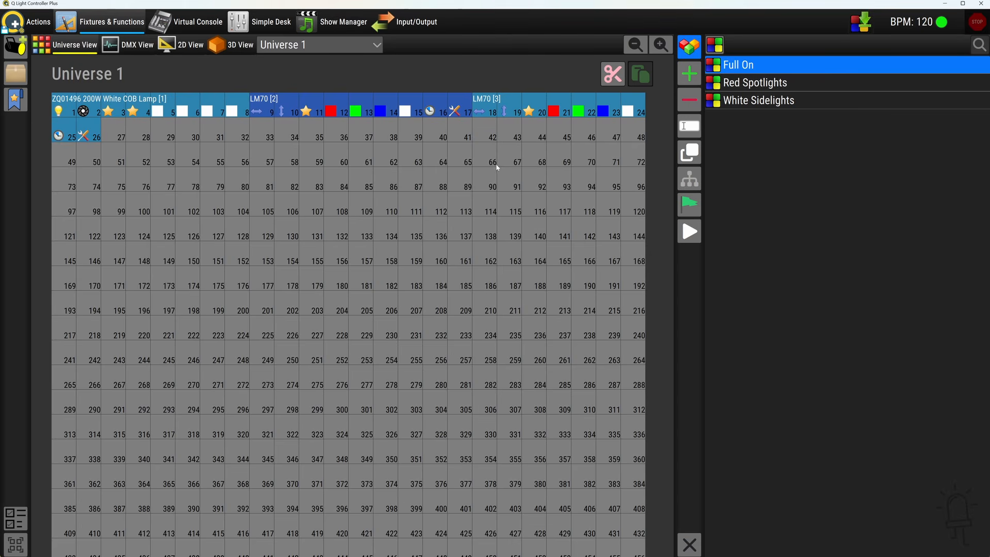
Set the QLC+ network server type to Web server, start the server and close its setup
{"action": "left_click", "coordinate": [38, 23]}
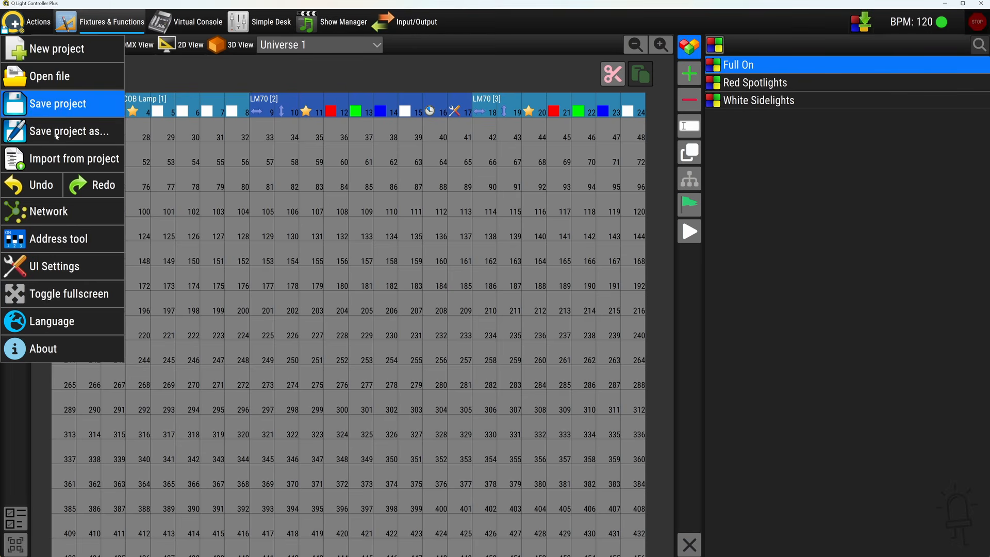
{"action": "mouse_move", "coordinate": [103, 212]}
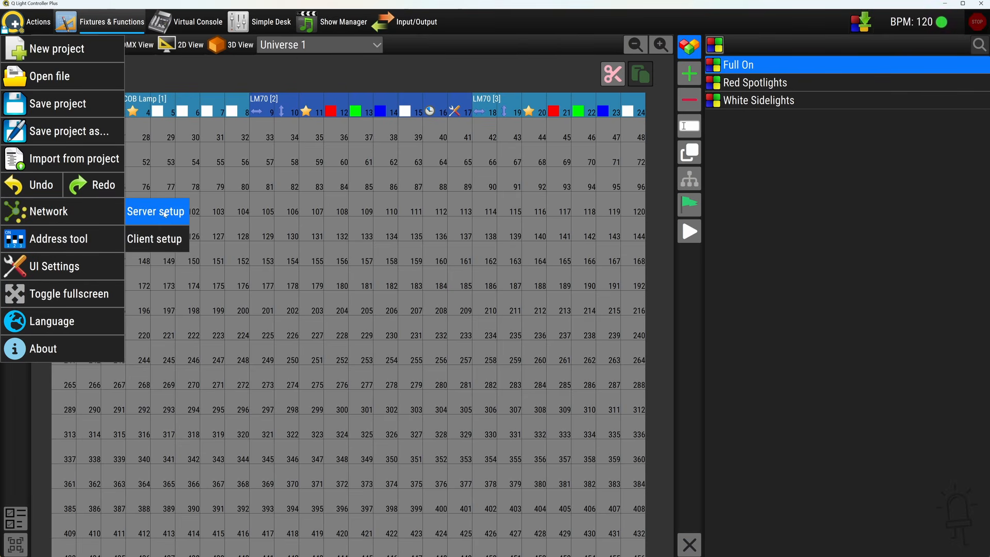
{"action": "left_click", "coordinate": [165, 213]}
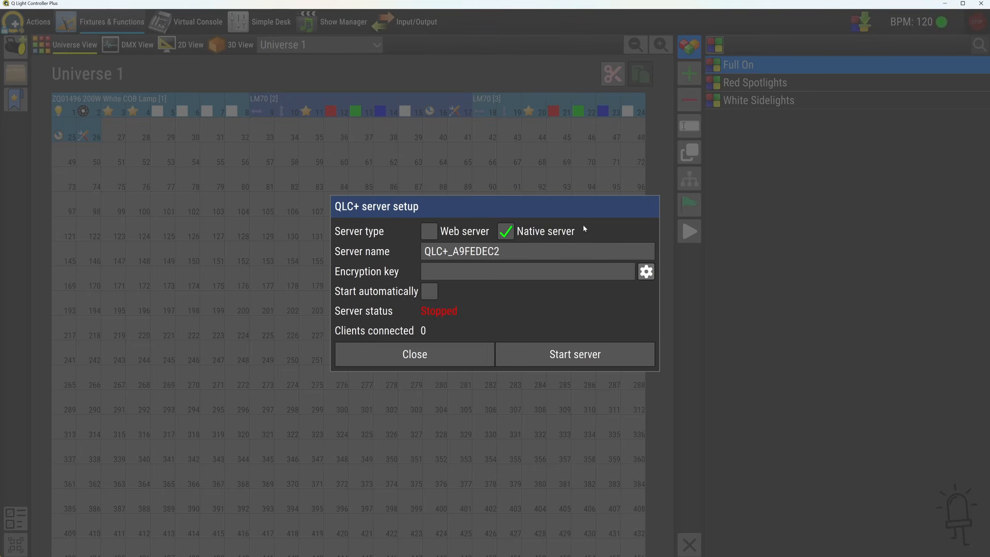
{"action": "left_click", "coordinate": [430, 232]}
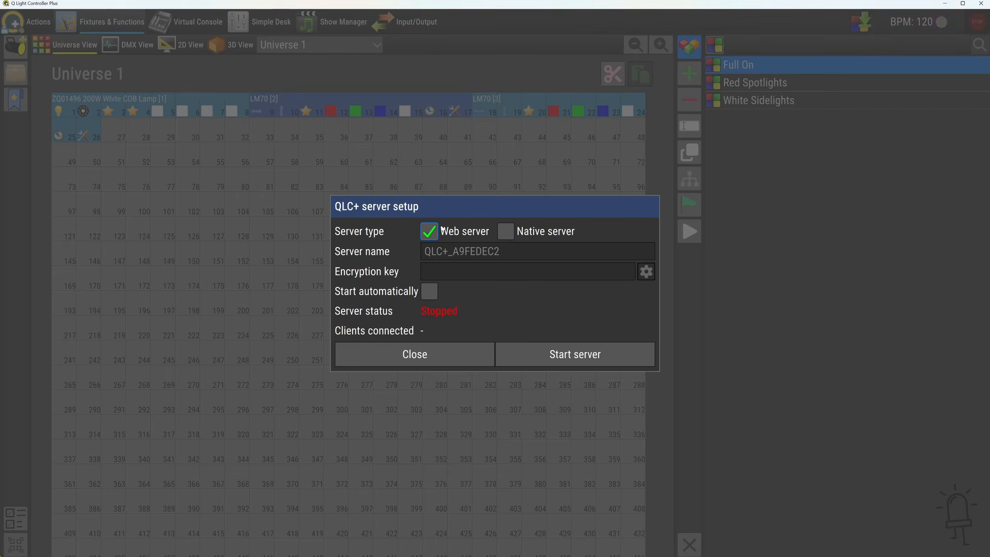
{"action": "left_click", "coordinate": [591, 360]}
{"action": "left_click", "coordinate": [452, 354]}
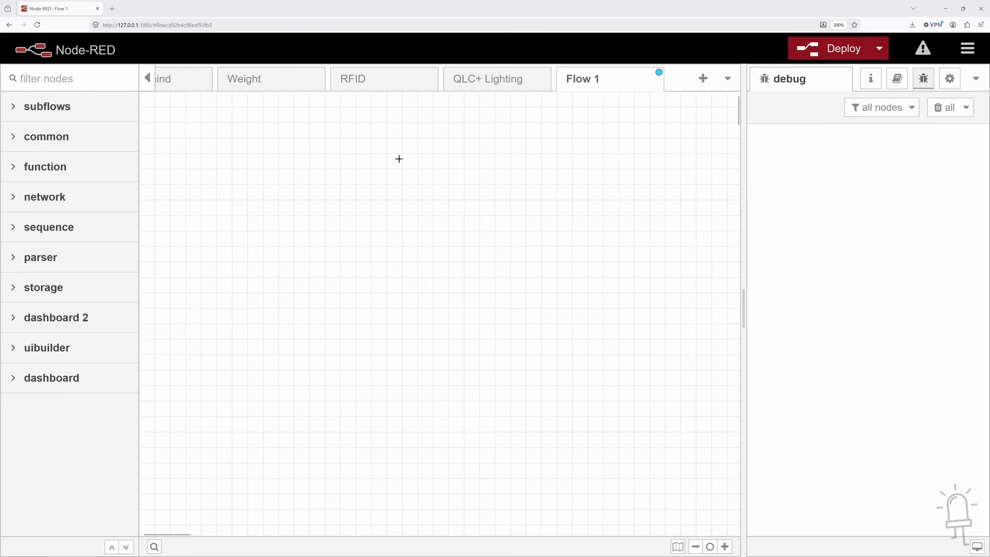
Switch to Node-RED and place an inject node from the common nodes on Flow 1
{"action": "left_click", "coordinate": [17, 137]}
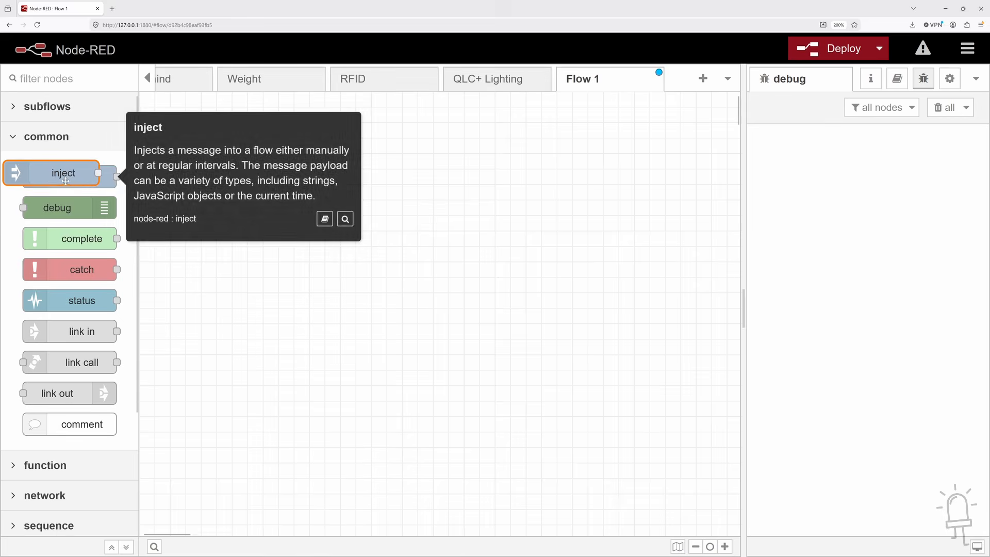
{"action": "left_click_drag", "start_coordinate": [64, 180], "coordinate": [286, 162]}
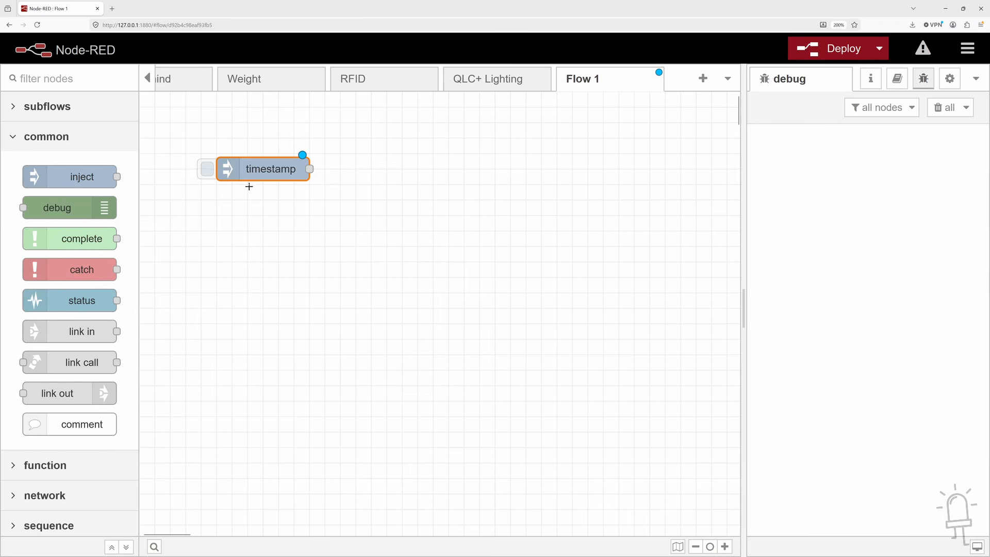
{"action": "left_click", "coordinate": [46, 136]}
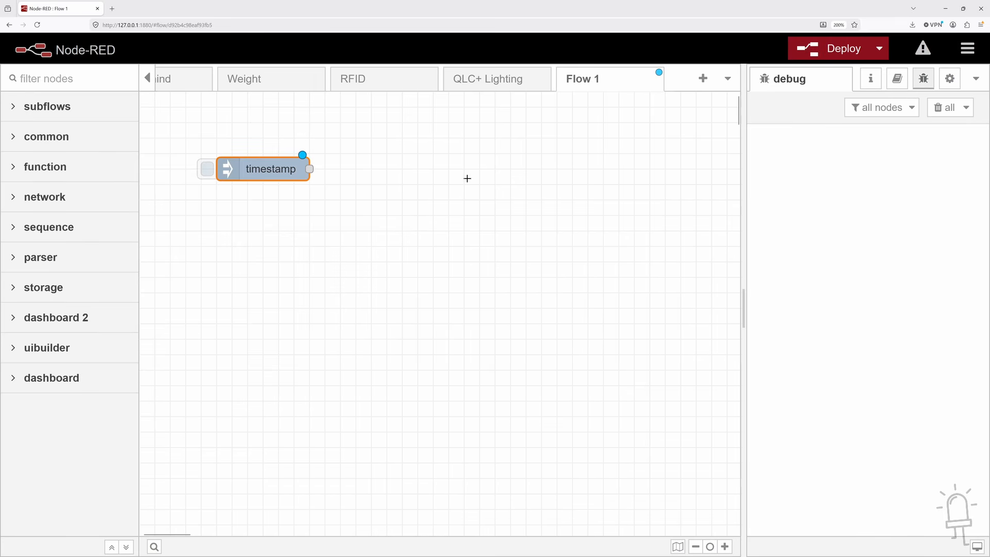
Add a websocket out node beside the inject node and wire the inject node's output to it
{"action": "left_click", "coordinate": [14, 198]}
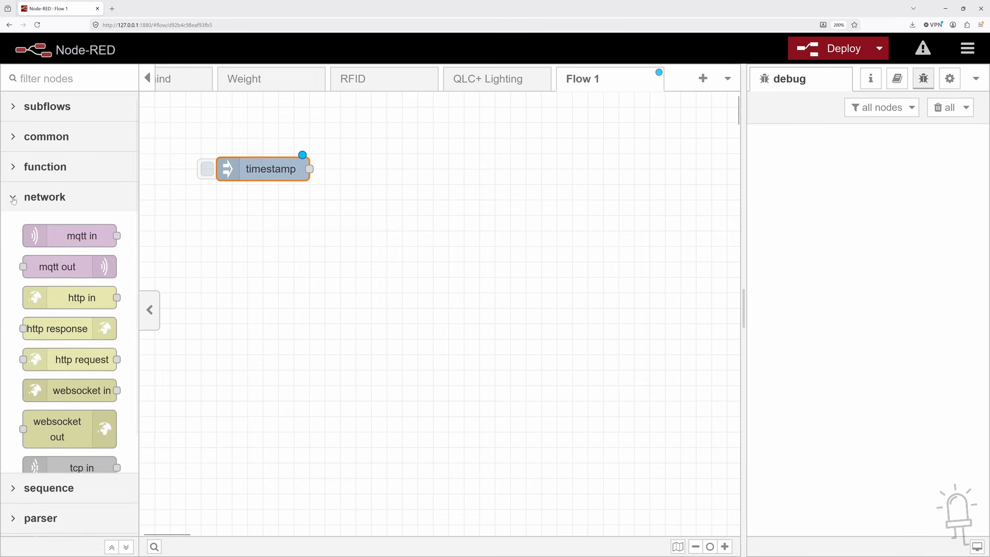
{"action": "left_click_drag", "start_coordinate": [62, 434], "coordinate": [442, 170]}
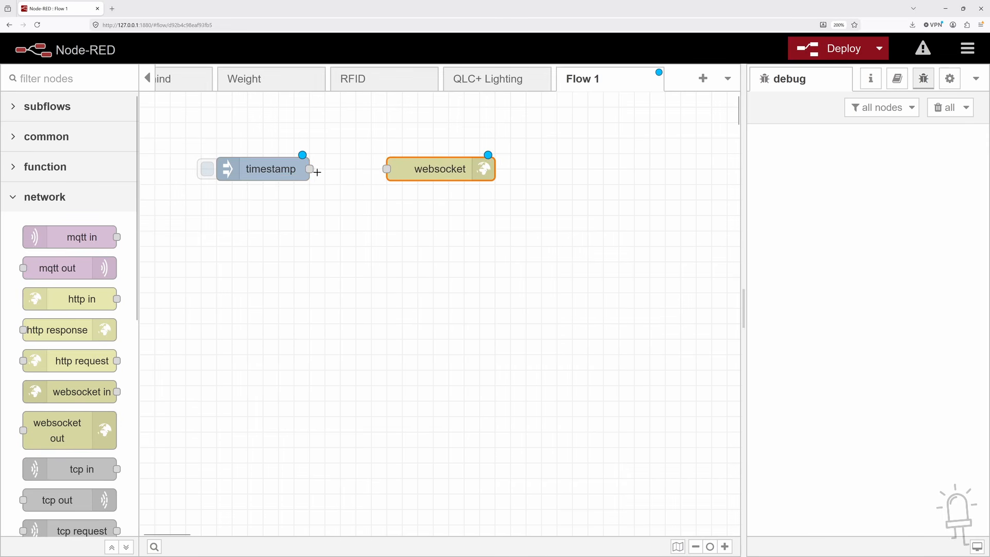
{"action": "left_click_drag", "start_coordinate": [310, 170], "coordinate": [387, 169]}
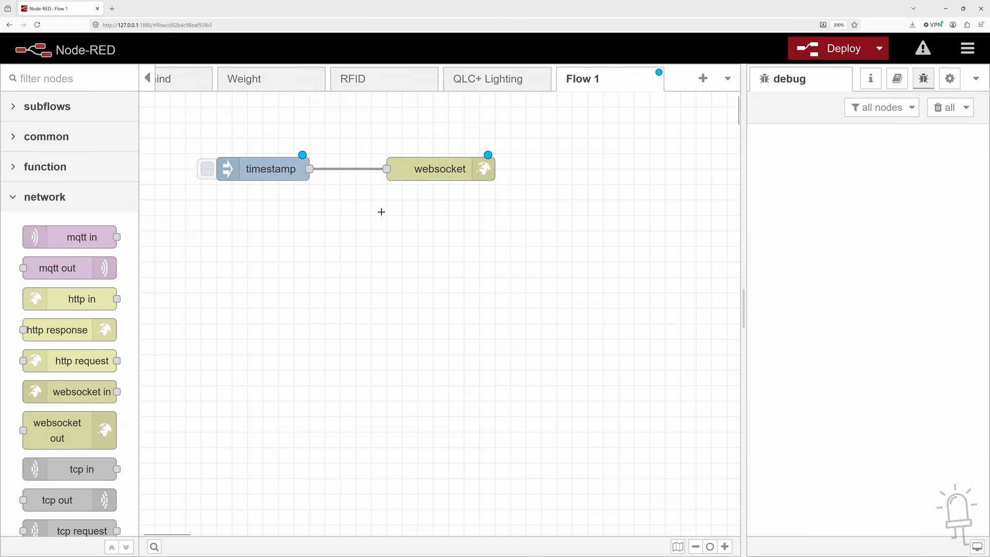
Set the websocket out node's type to Connect to, with the URL ws://127.0.0.1:9999/qlcplusWS
{"action": "double_click", "coordinate": [440, 169]}
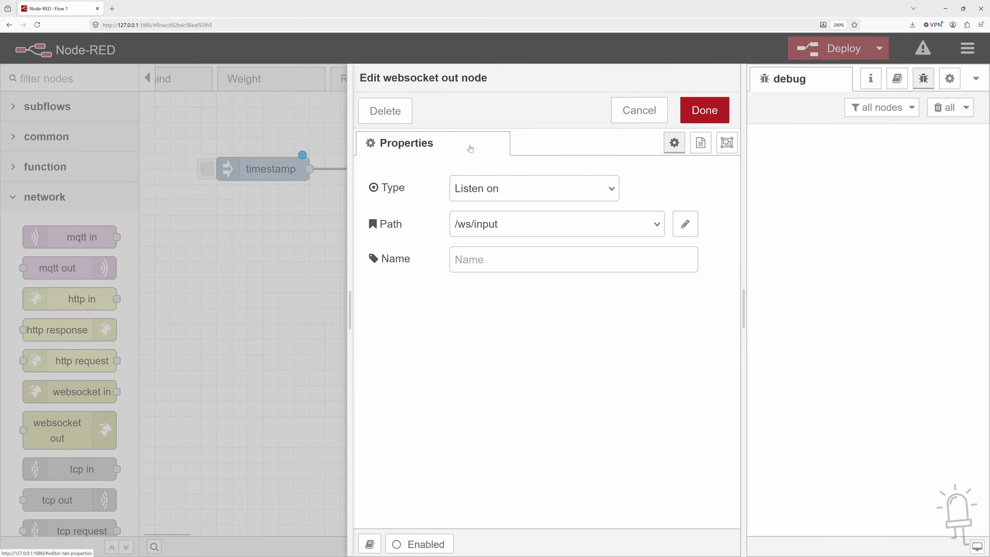
{"action": "left_click", "coordinate": [611, 189]}
{"action": "left_click", "coordinate": [513, 233]}
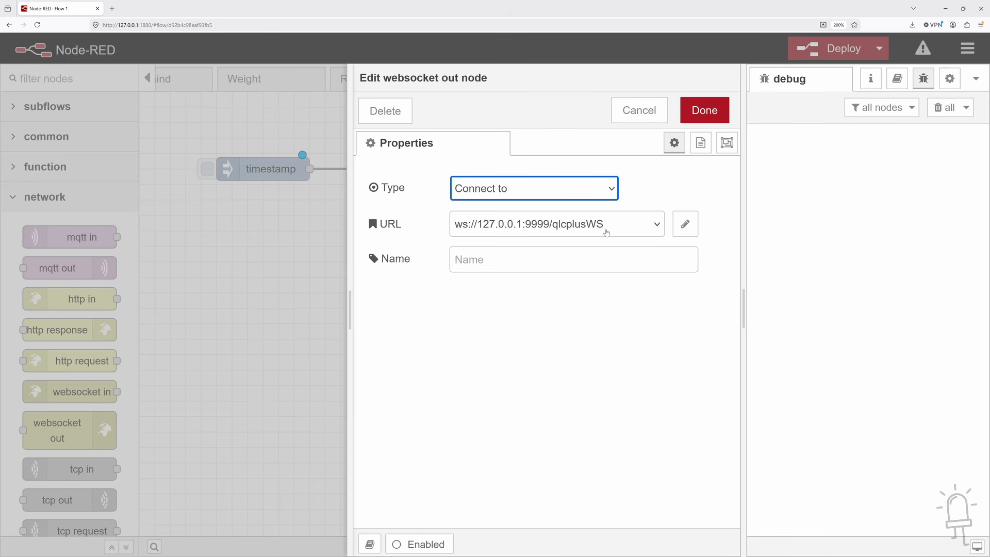
{"action": "left_click", "coordinate": [714, 108]}
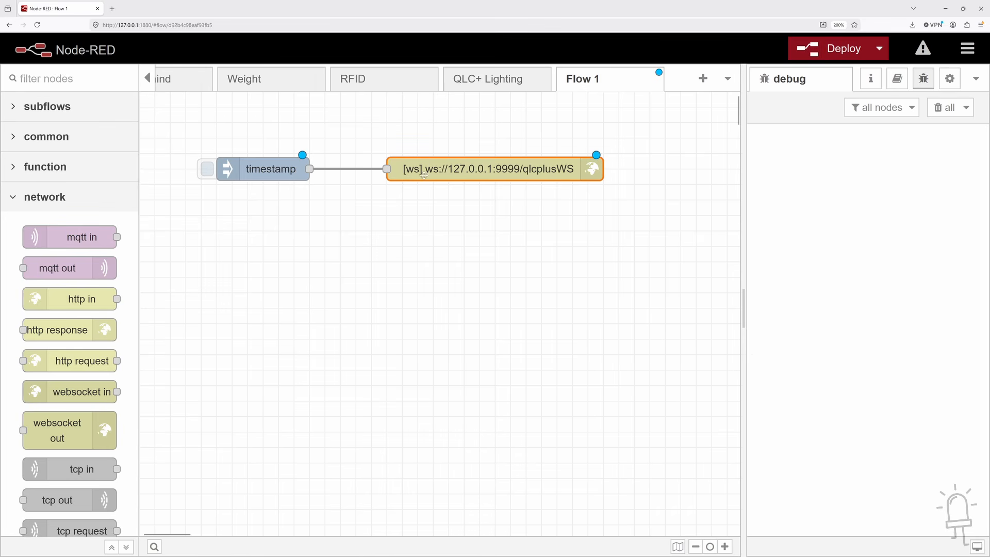
Open the inject node's properties and change its msg.payload type from timestamp to string
{"action": "left_click", "coordinate": [271, 169]}
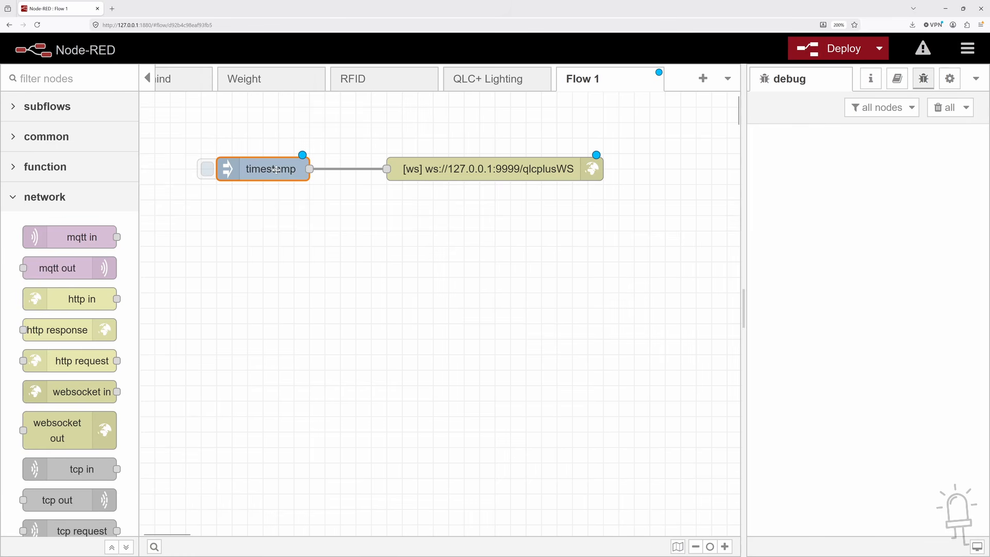
{"action": "double_click", "coordinate": [276, 169]}
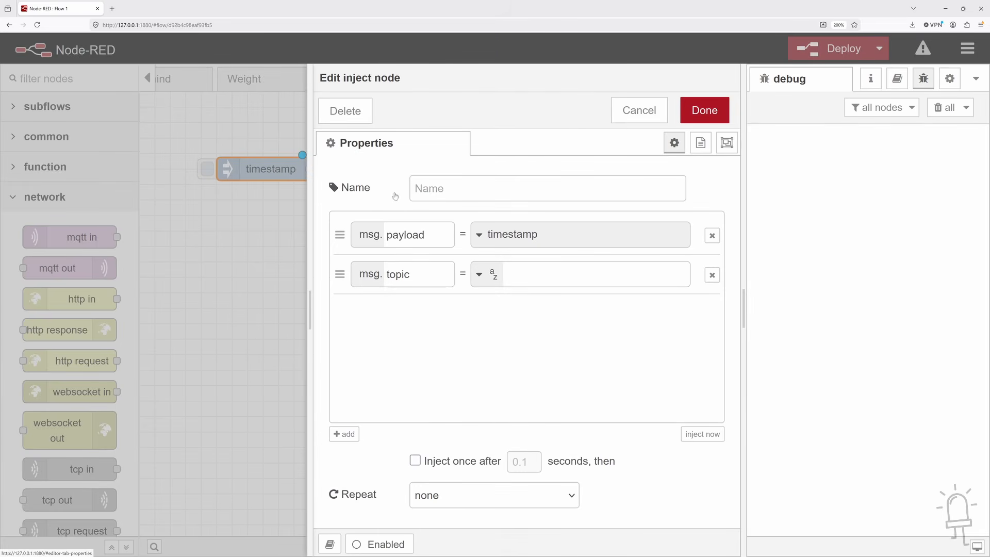
{"action": "left_click", "coordinate": [480, 235]}
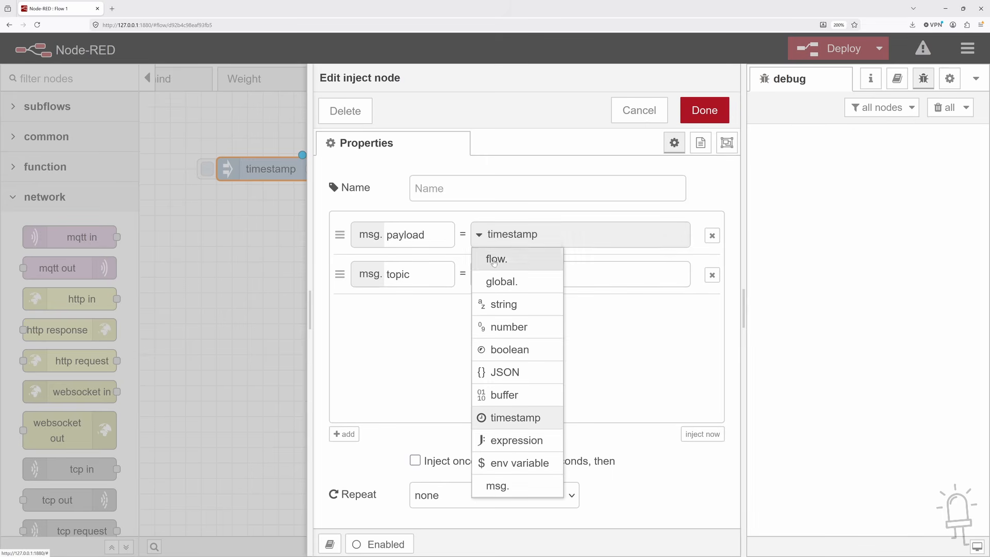
{"action": "left_click", "coordinate": [508, 304]}
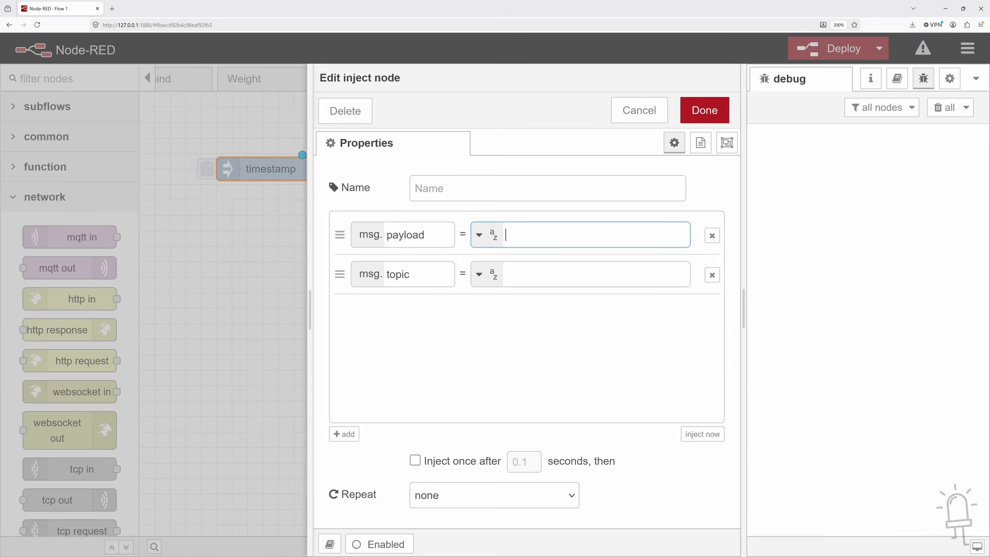
Set the inject node's msg.payload to QLC+API|setFunctionStatus|0|1 and save the node
{"action": "type", "text": "QLC+API|setFunction"}
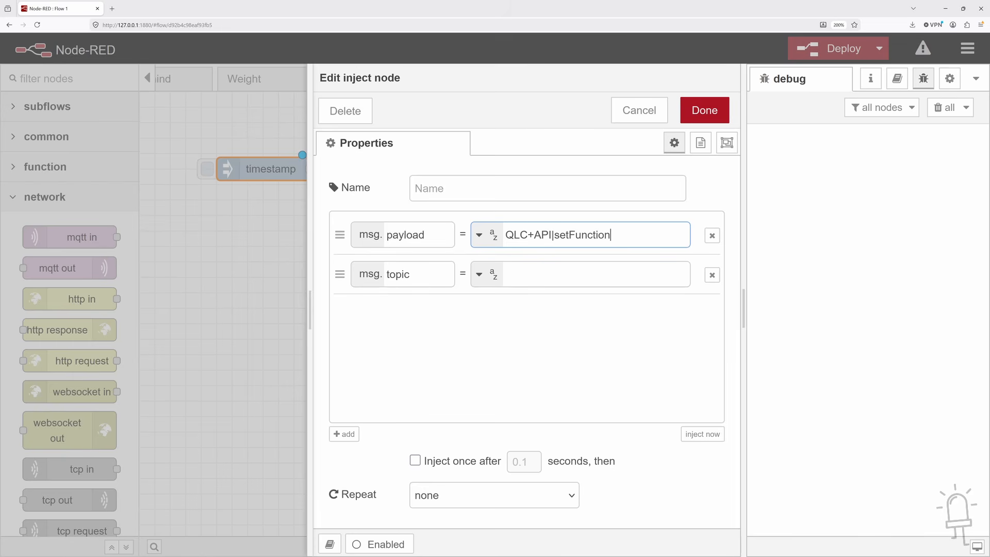
{"action": "type", "text": "Status"}
{"action": "type", "text": "|0|1"}
{"action": "key", "text": "shift+Left"}
{"action": "key", "text": "Left"}
{"action": "key", "text": "Left"}
{"action": "key", "text": "shift+Left"}
{"action": "left_click", "coordinate": [703, 110]}
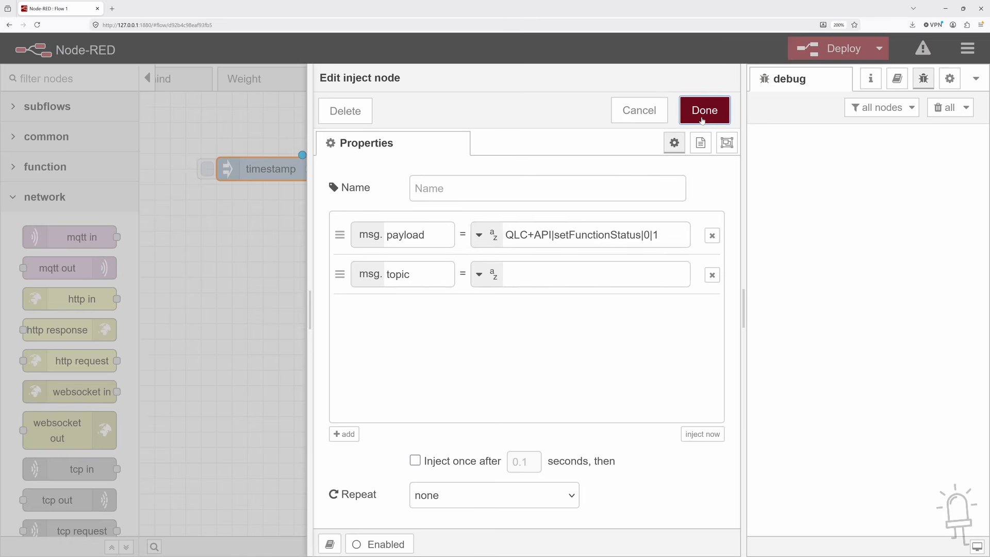
Deploy the flow and trigger the inject node to start function 0 in QLC+
{"action": "left_click", "coordinate": [576, 219]}
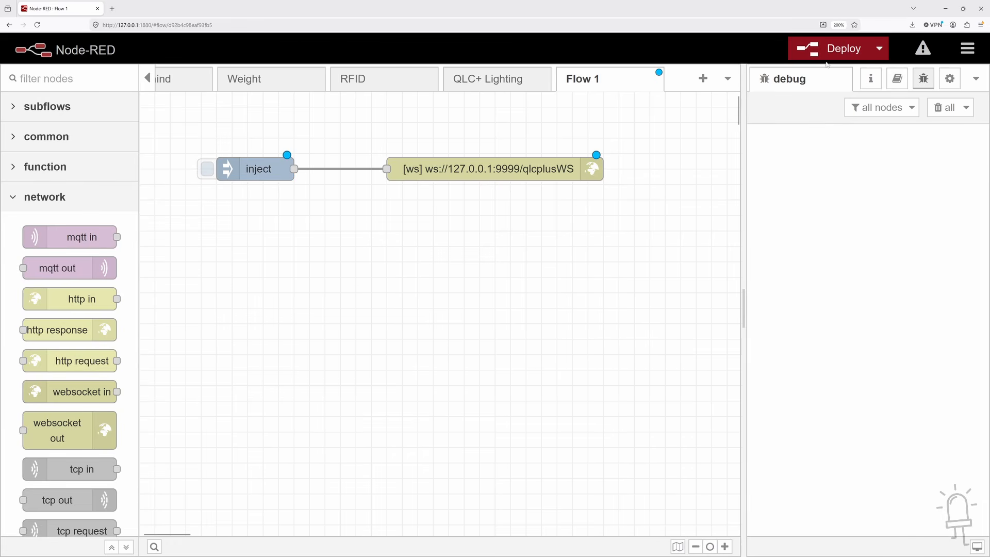
{"action": "left_click", "coordinate": [834, 50]}
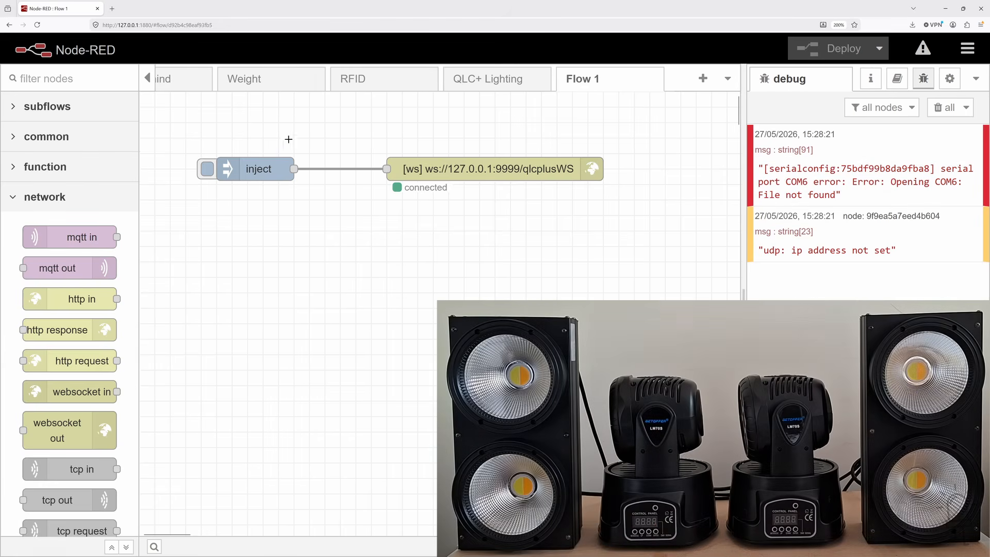
{"action": "left_click", "coordinate": [207, 169]}
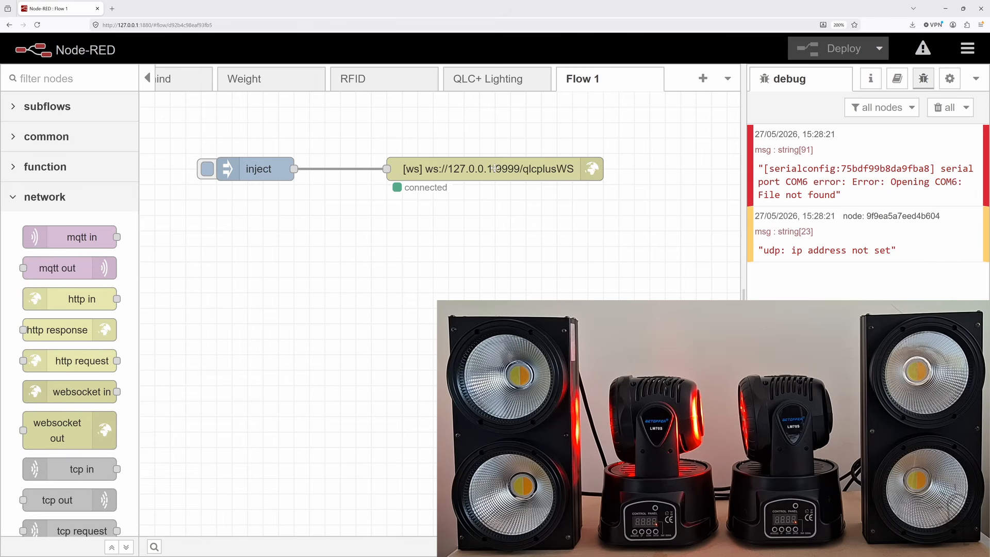
Duplicate the inject node and place the copy directly below the original
{"action": "right_click", "coordinate": [270, 169]}
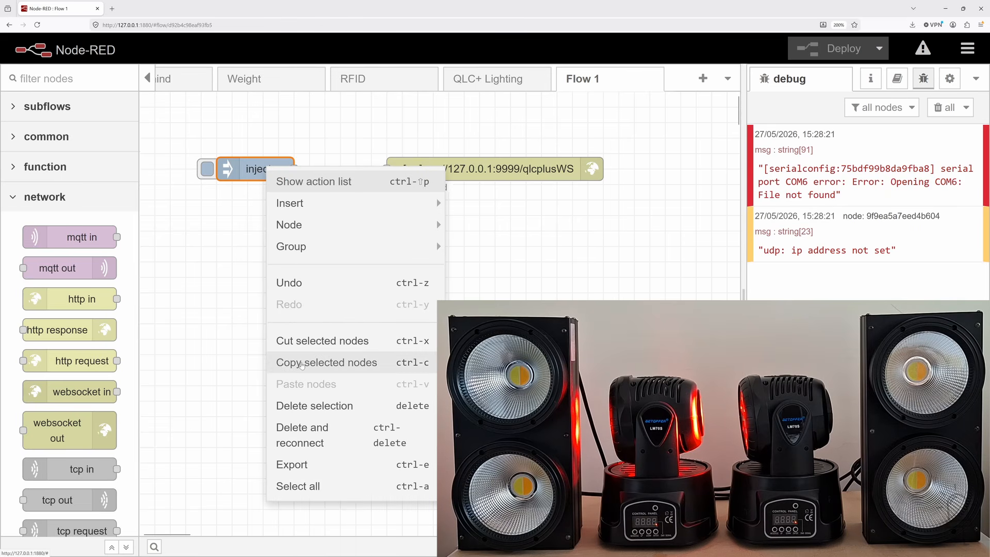
{"action": "left_click", "coordinate": [301, 364]}
{"action": "key", "text": "ctrl+v"}
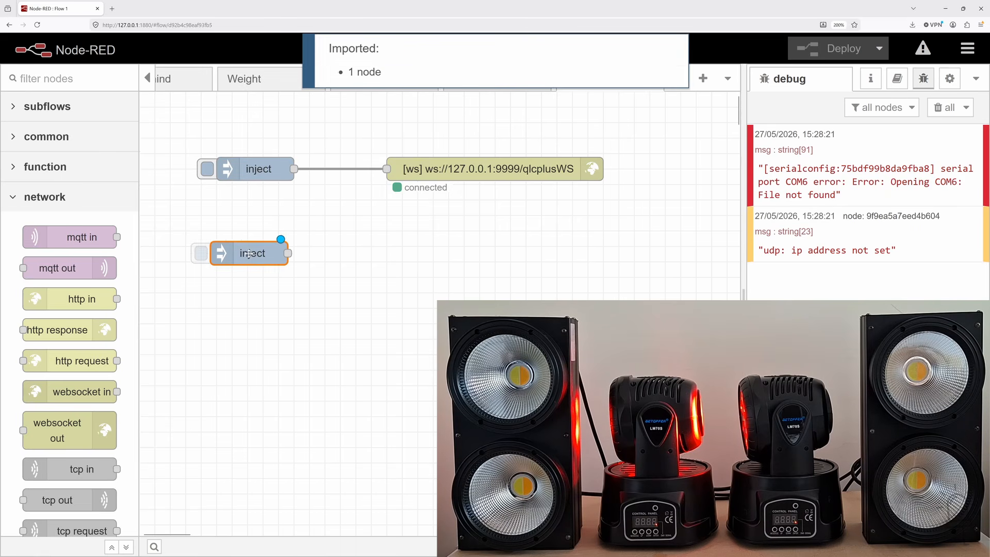
{"action": "left_click", "coordinate": [268, 213]}
Set the copied inject node's payload to QLC+API|setFunctionStatus|0|0 and wire it to the websocket out node
{"action": "double_click", "coordinate": [267, 215]}
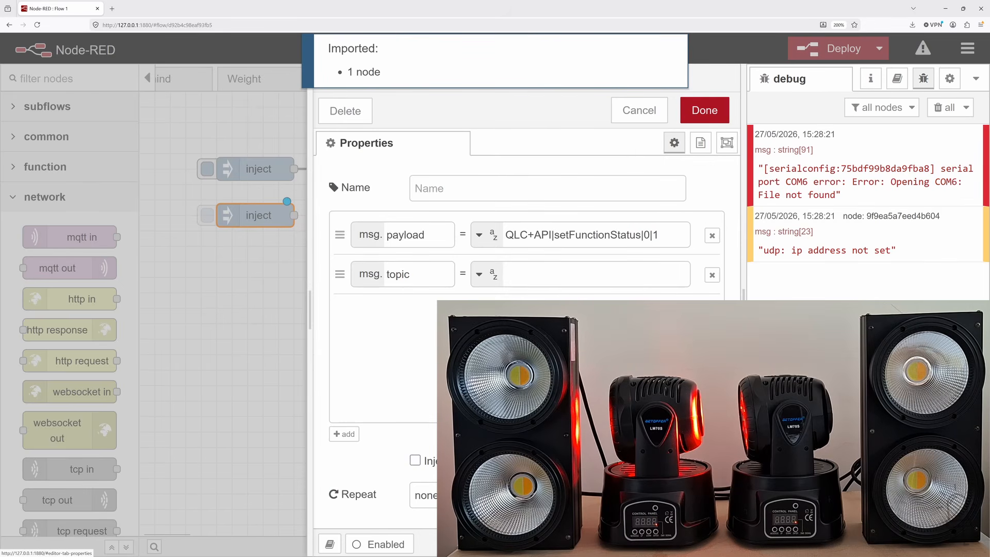
{"action": "double_click", "coordinate": [656, 235]}
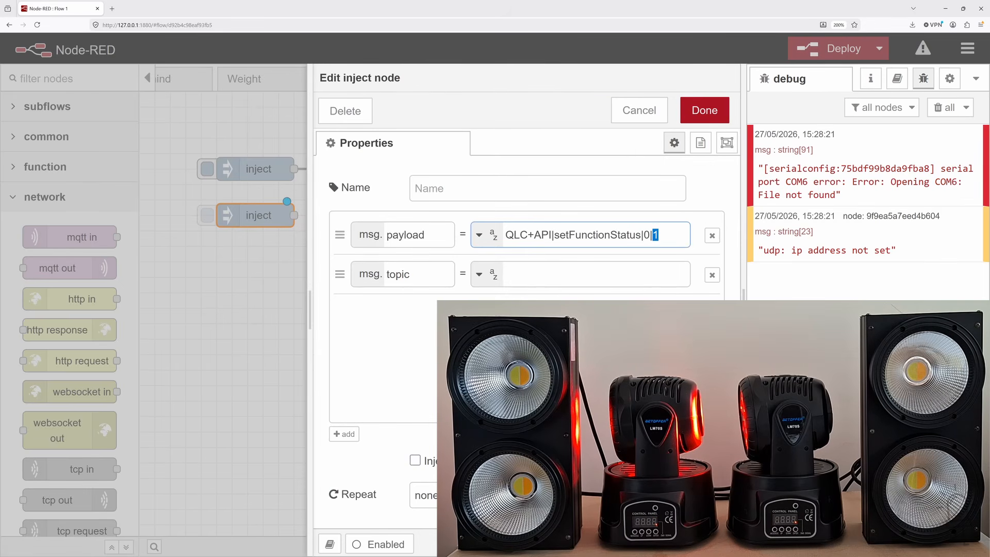
{"action": "type", "text": "0"}
{"action": "left_click", "coordinate": [707, 118]}
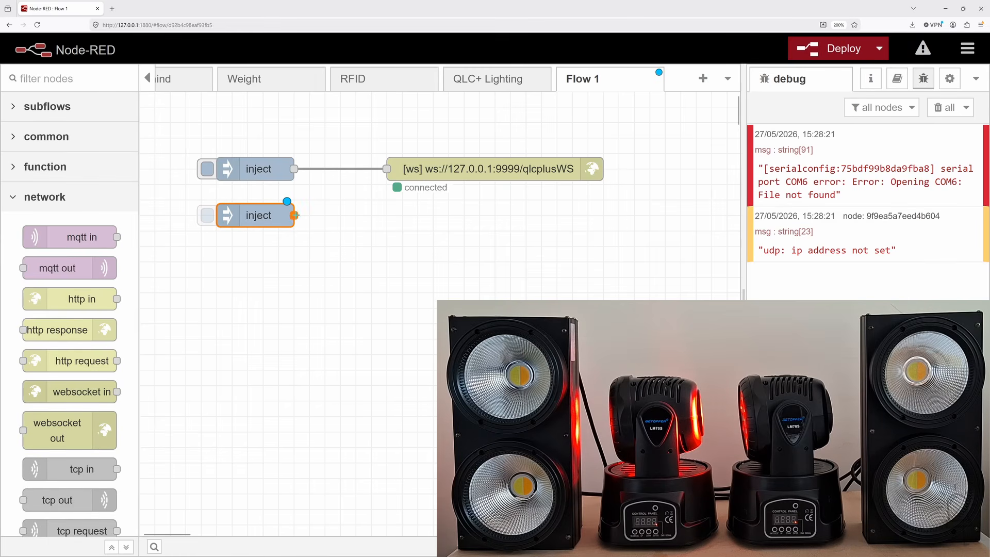
{"action": "left_click_drag", "start_coordinate": [294, 215], "coordinate": [387, 169]}
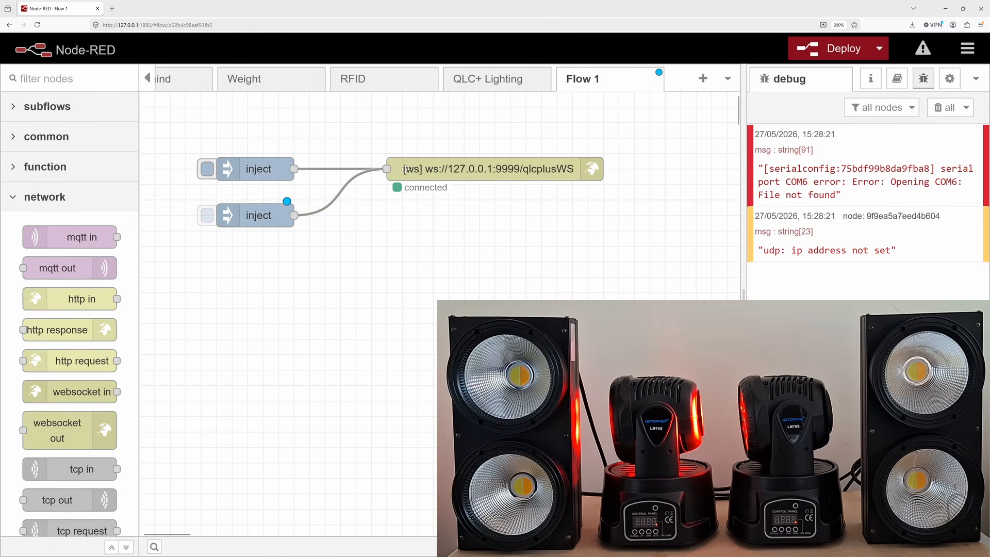
Deploy the flow and trigger the second inject node to stop function 0
{"action": "left_click", "coordinate": [824, 48]}
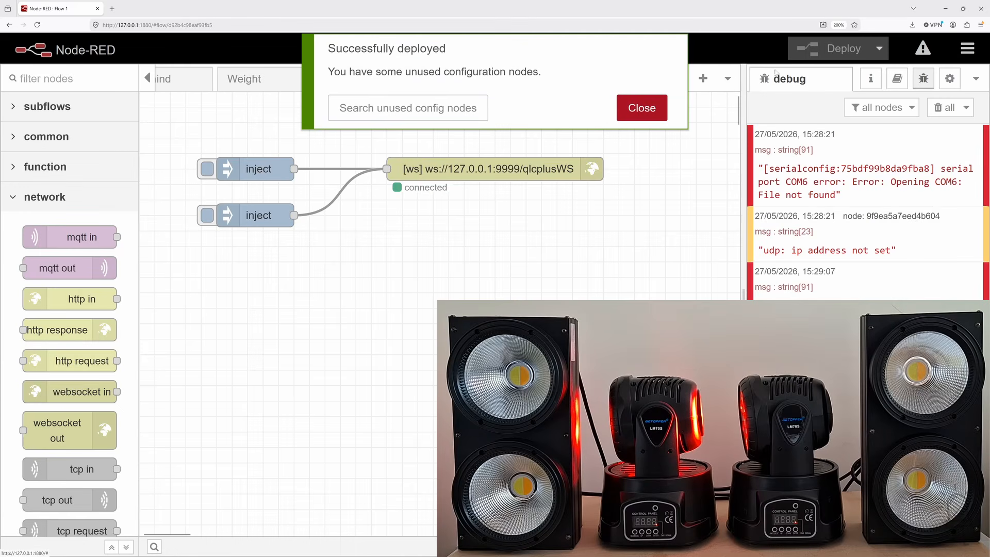
{"action": "left_click", "coordinate": [643, 107]}
{"action": "left_click", "coordinate": [208, 216]}
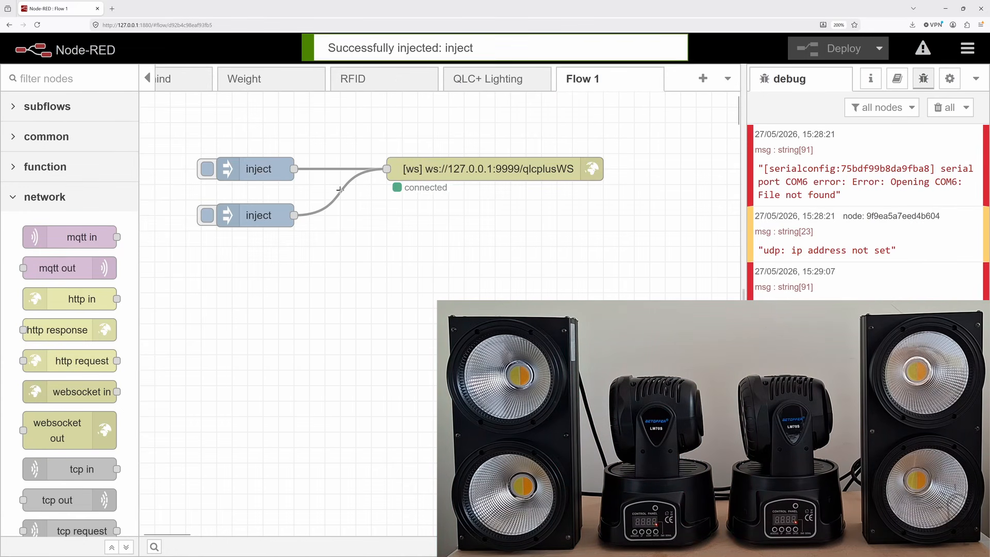
Duplicate the two inject nodes twice, stacking both copied pairs below the originals
{"action": "left_click_drag", "start_coordinate": [192, 243], "coordinate": [343, 128]}
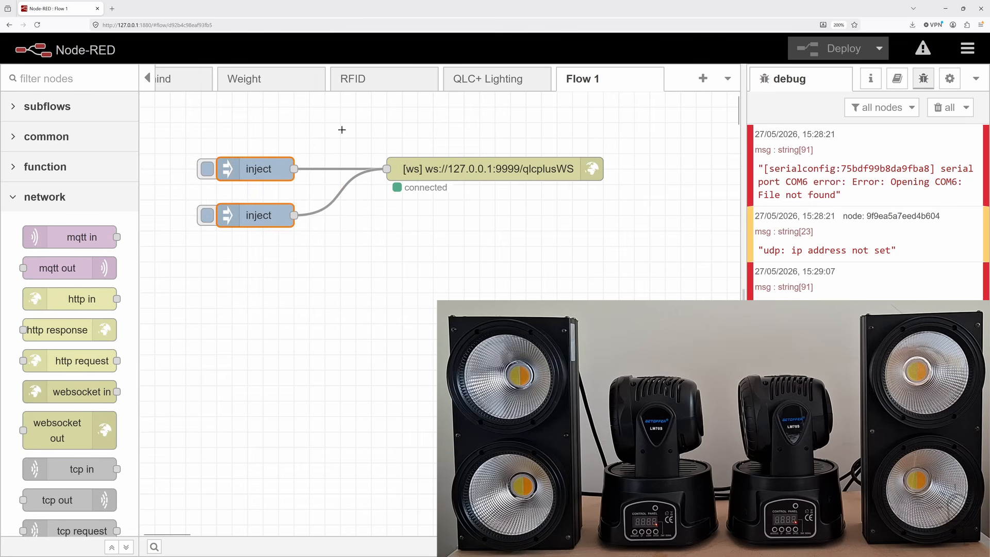
{"action": "key", "text": "ctrl+c"}
{"action": "key", "text": "ctrl+v"}
{"action": "left_click", "coordinate": [244, 269]}
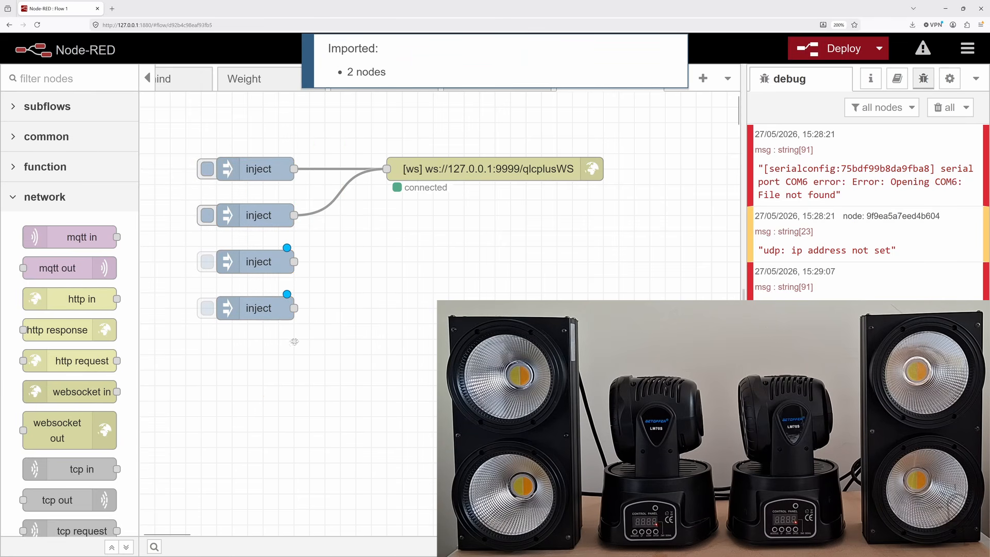
{"action": "key", "text": "ctrl+v"}
{"action": "left_click", "coordinate": [251, 354]}
{"action": "left_click", "coordinate": [342, 287]}
Set the function ID to 1 in the setFunctionStatus payloads of the third and fourth inject nodes
{"action": "double_click", "coordinate": [277, 259]}
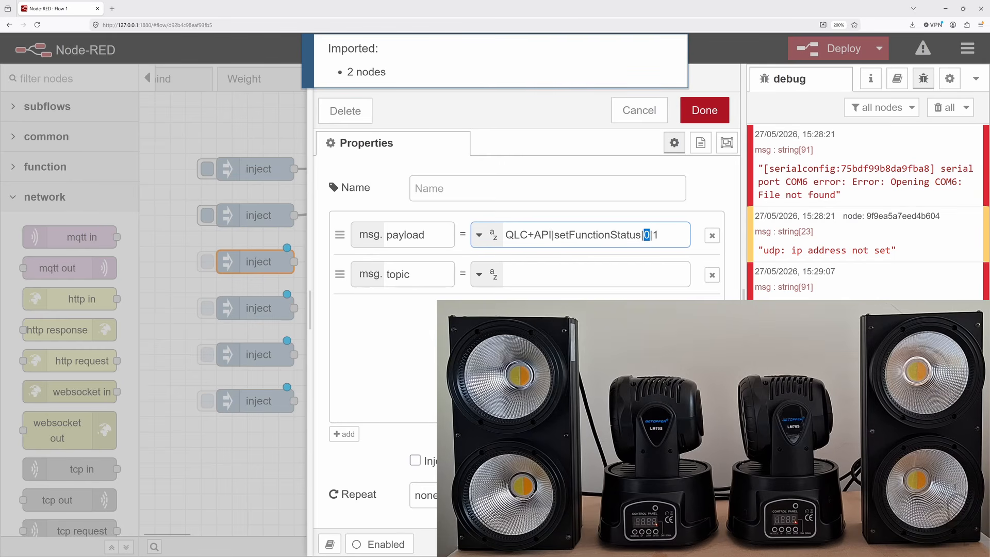
{"action": "left_click", "coordinate": [704, 110]}
{"action": "double_click", "coordinate": [258, 308]}
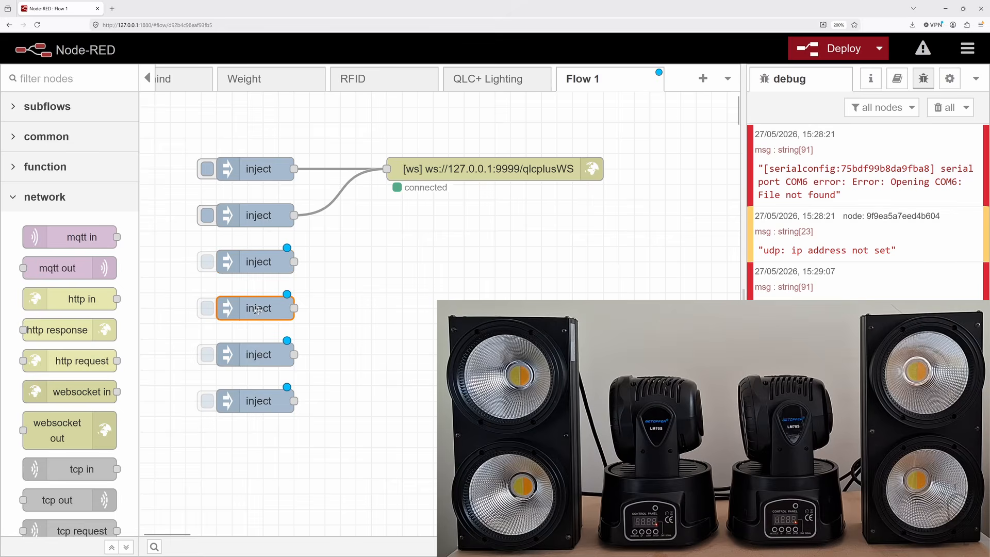
{"action": "double_click", "coordinate": [647, 235]}
{"action": "type", "text": "1|0"}
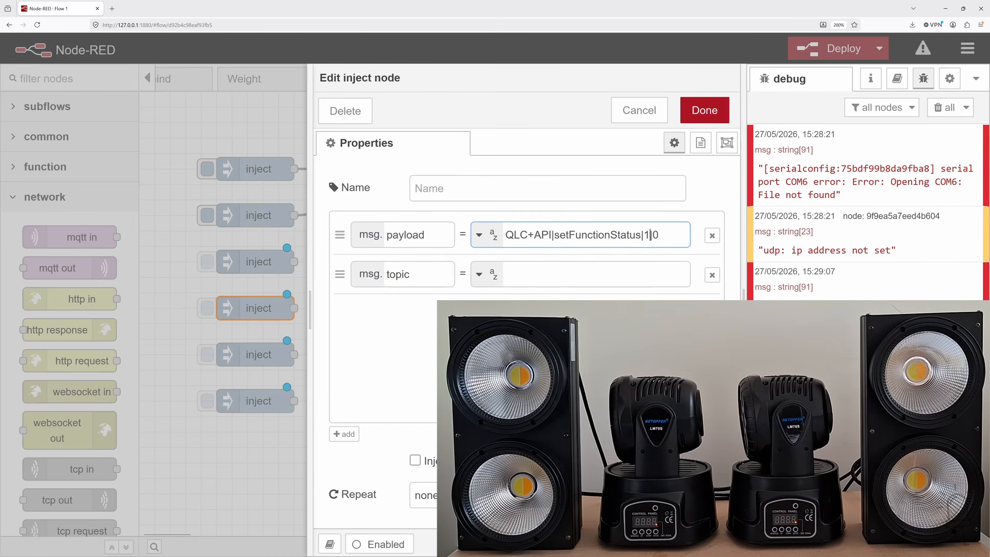
{"action": "left_click", "coordinate": [704, 111]}
Set the function ID to 2 in the setFunctionStatus payloads of the fifth and sixth inject nodes
{"action": "double_click", "coordinate": [257, 355]}
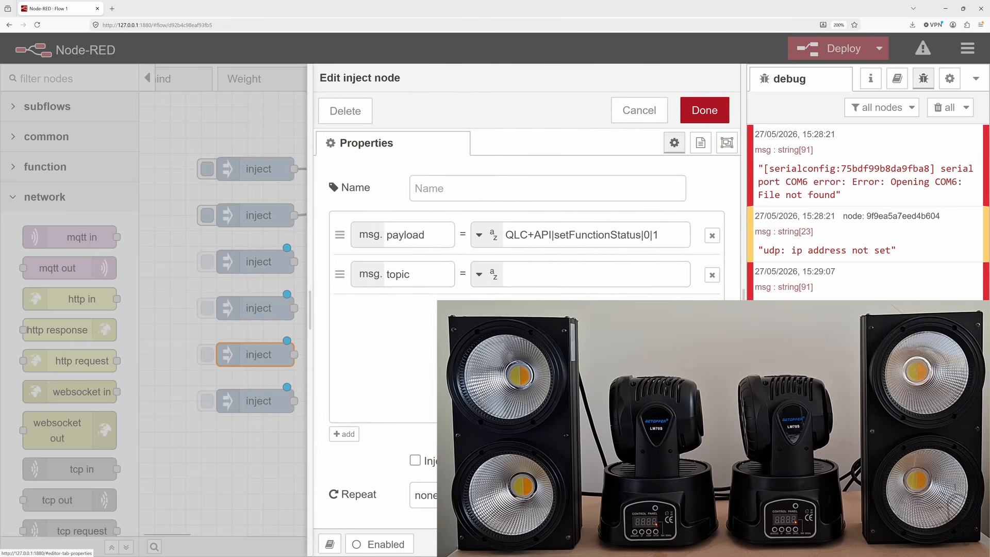
{"action": "double_click", "coordinate": [647, 235]}
{"action": "type", "text": "1"}
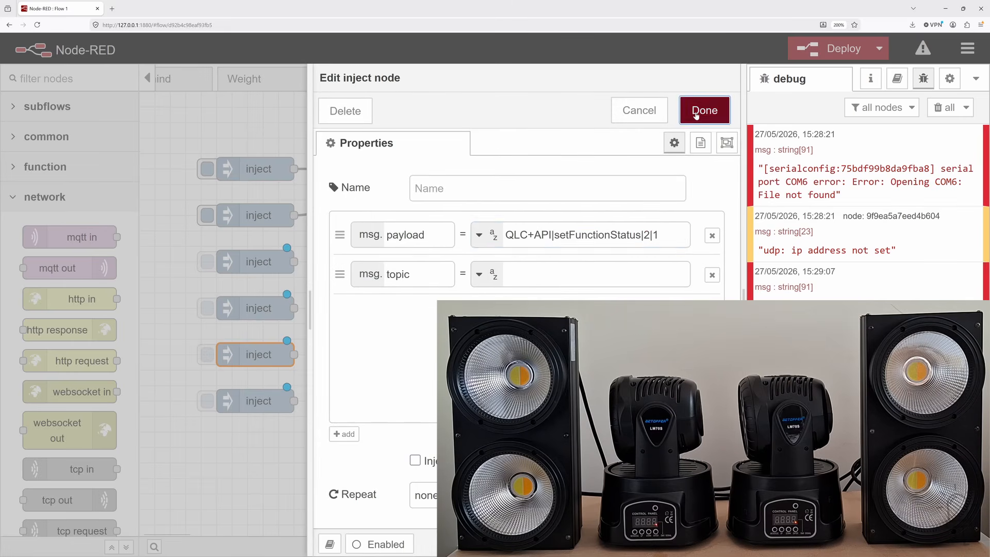
{"action": "left_click", "coordinate": [705, 111]}
{"action": "double_click", "coordinate": [268, 398]}
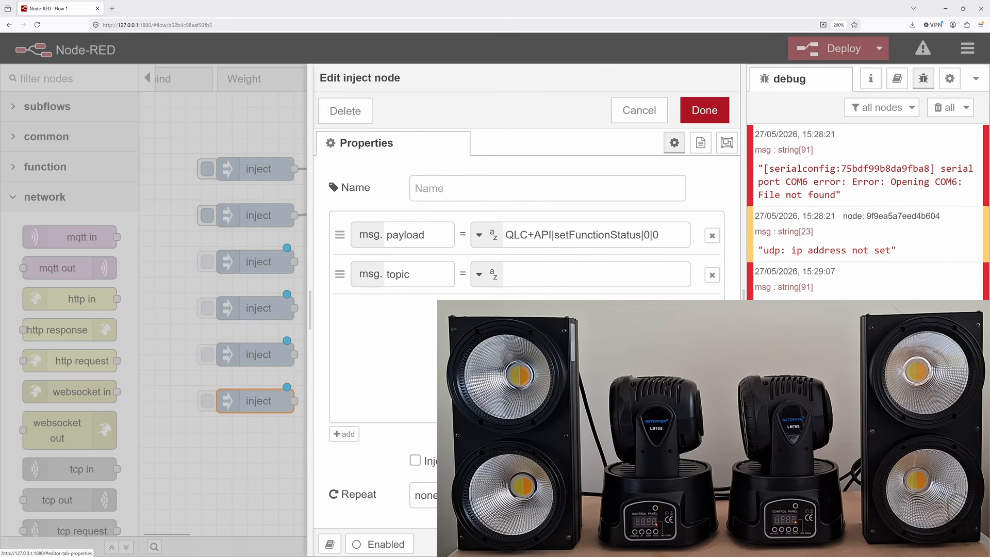
{"action": "double_click", "coordinate": [647, 234]}
{"action": "type", "text": "1"}
{"action": "left_click", "coordinate": [704, 110]}
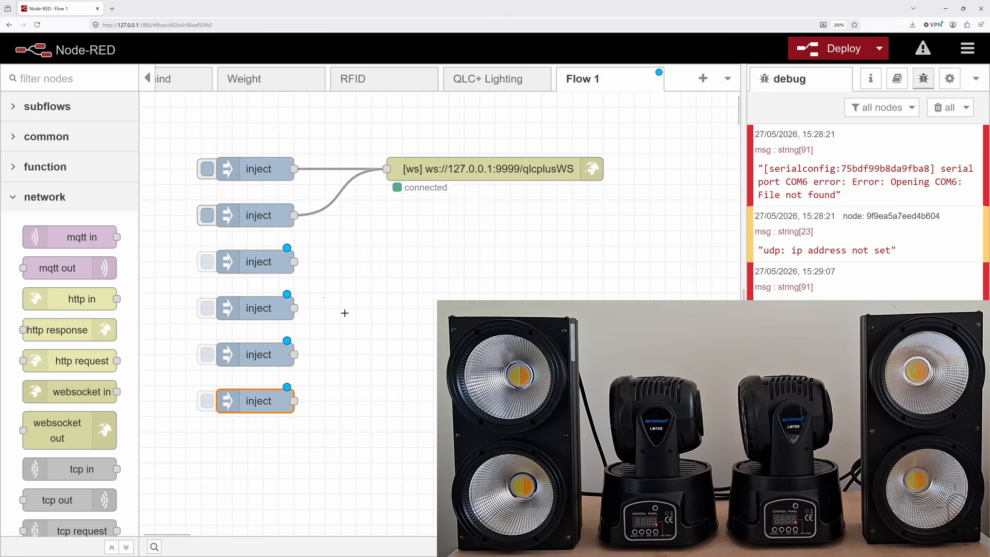
Wire the four new inject nodes to the websocket out node and deploy the flow
{"action": "left_click_drag", "start_coordinate": [294, 262], "coordinate": [387, 168]}
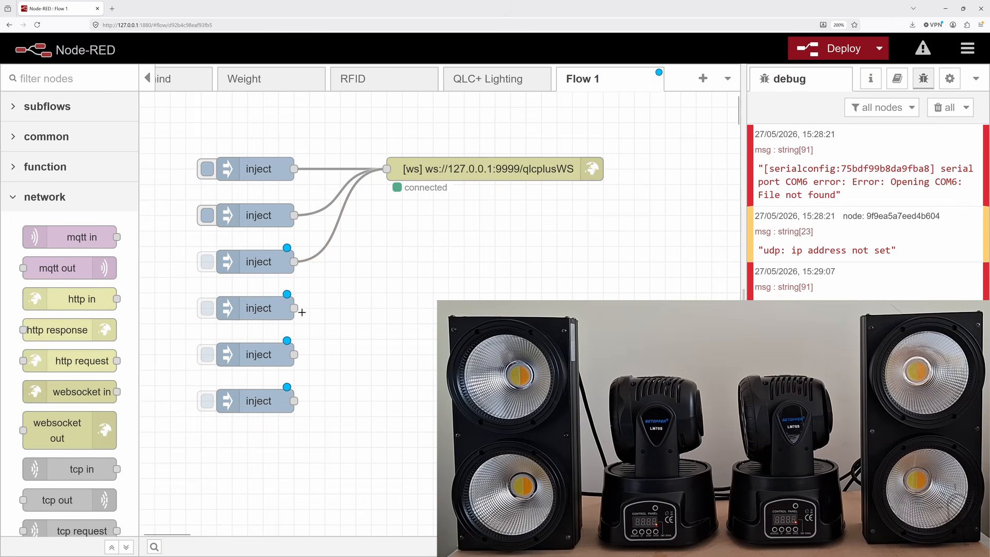
{"action": "left_click_drag", "start_coordinate": [294, 308], "coordinate": [387, 169]}
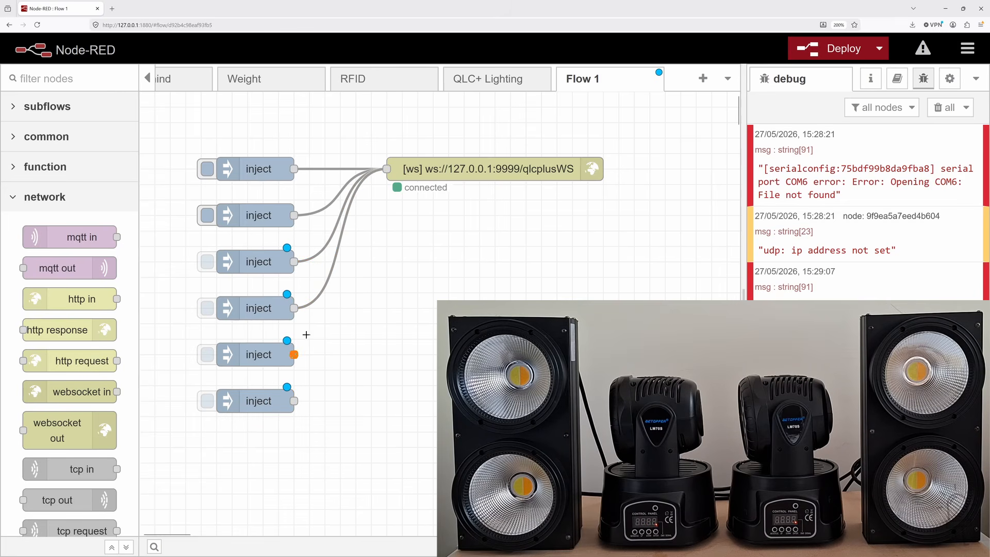
{"action": "left_click_drag", "start_coordinate": [294, 354], "coordinate": [386, 169]}
{"action": "left_click_drag", "start_coordinate": [294, 400], "coordinate": [387, 168]}
{"action": "left_click", "coordinate": [835, 51]}
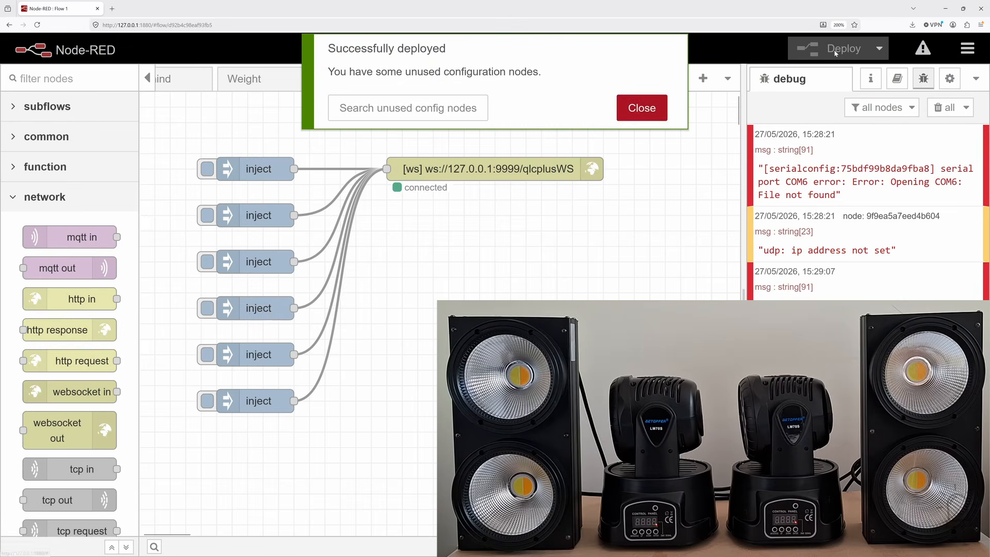
{"action": "left_click", "coordinate": [644, 107]}
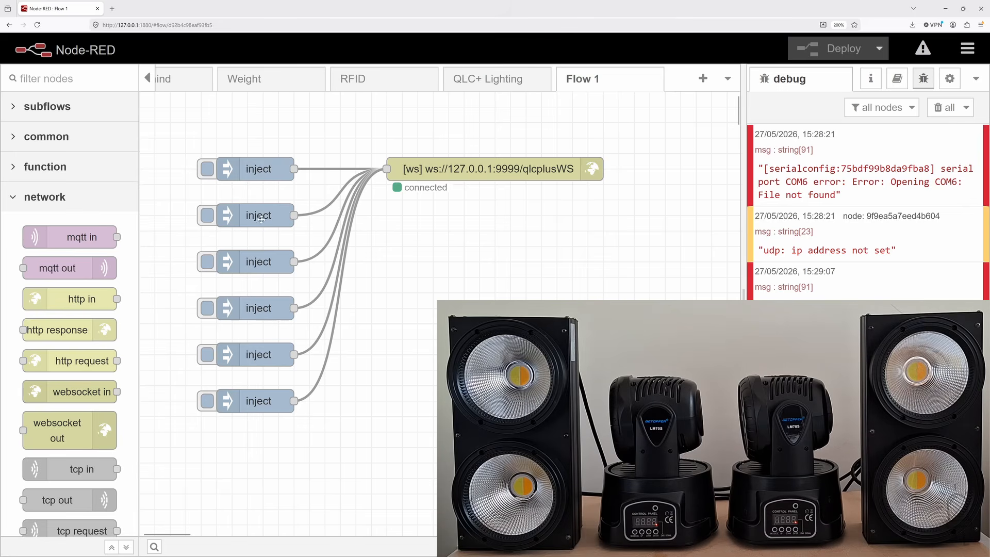
Trigger the first, third and fifth inject nodes to start their scenes, followed by the sixth to stop function 2
{"action": "left_click", "coordinate": [207, 168]}
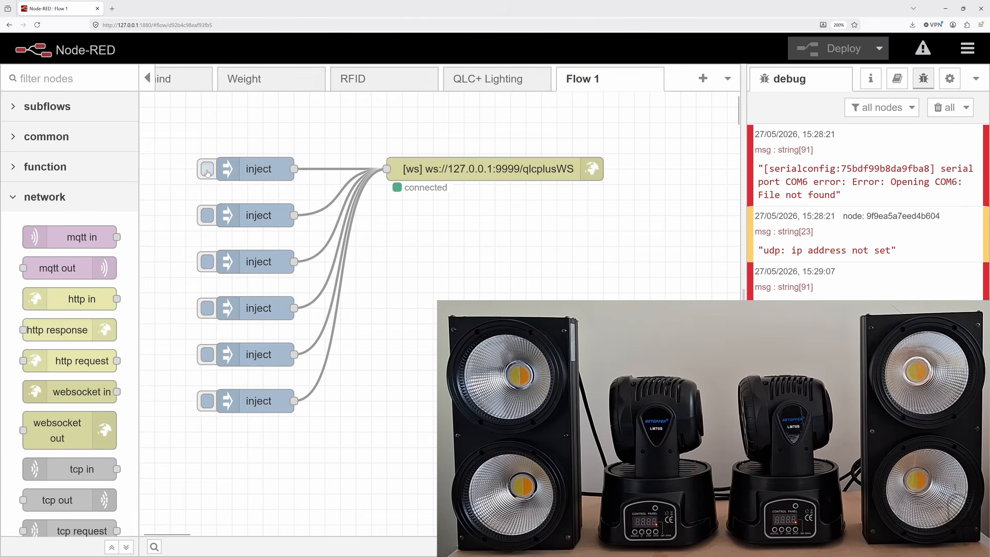
{"action": "left_click", "coordinate": [207, 262]}
{"action": "left_click", "coordinate": [207, 354]}
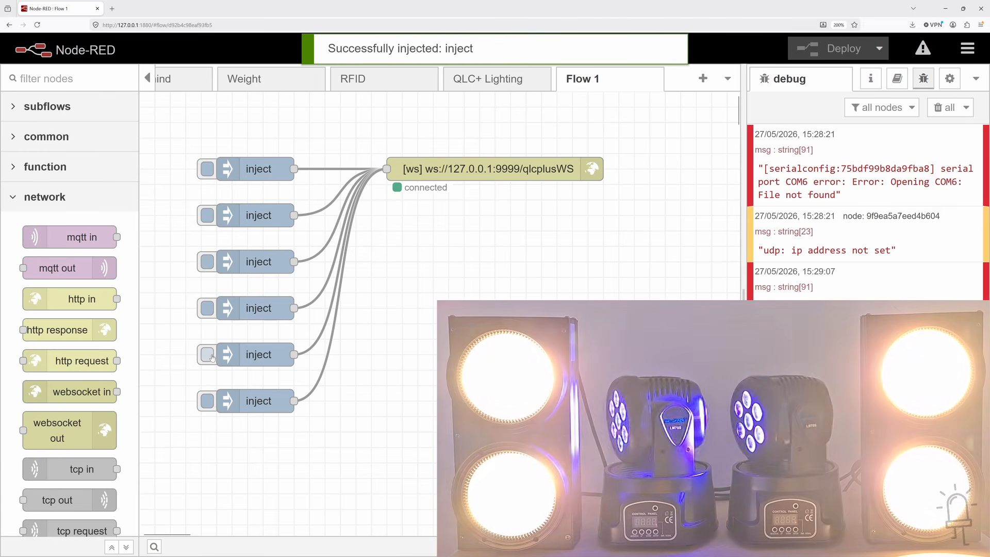
{"action": "left_click", "coordinate": [208, 401]}
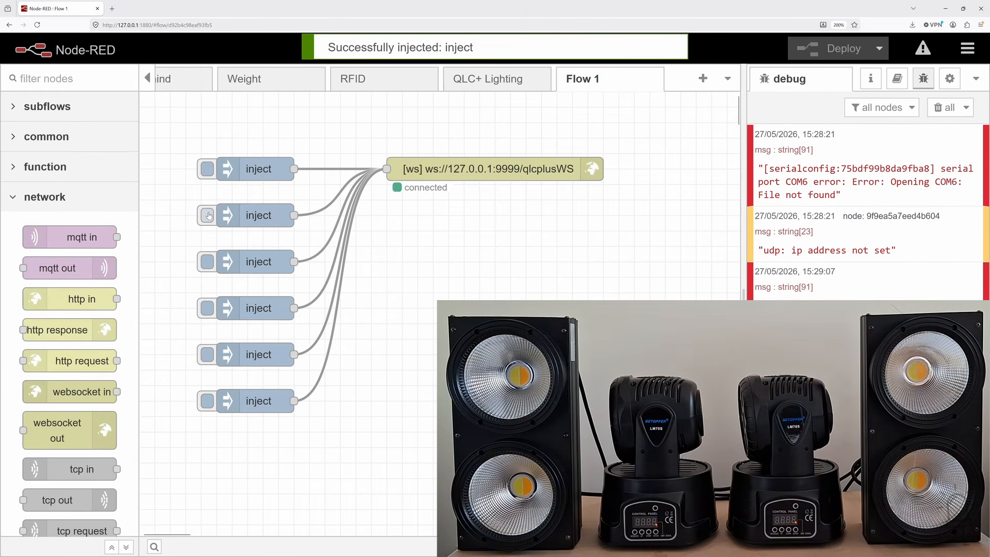
Review the first inject node's payload and close its properties without changes
{"action": "double_click", "coordinate": [261, 169]}
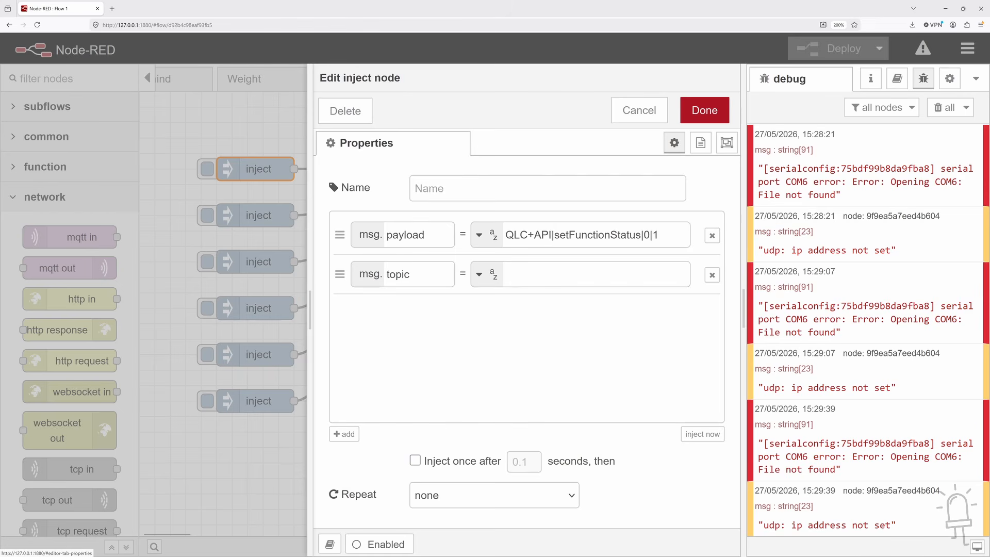
{"action": "left_click", "coordinate": [639, 110]}
{"action": "left_click", "coordinate": [460, 263]}
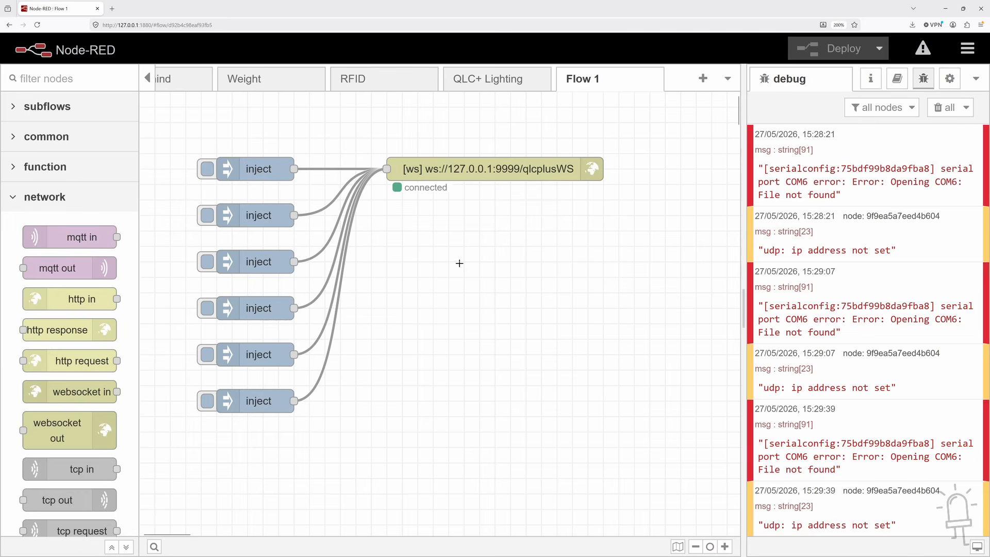
Open the QLC+ Lighting flow and review its example API calls for the Simple Desk, functions and Virtual Console widgets
{"action": "left_click", "coordinate": [500, 80]}
{"action": "mouse_move", "coordinate": [584, 267]}
{"action": "left_mouse_down"}
{"action": "mouse_move", "coordinate": [543, 203]}
{"action": "mouse_move", "coordinate": [573, 261]}
{"action": "left_mouse_up"}
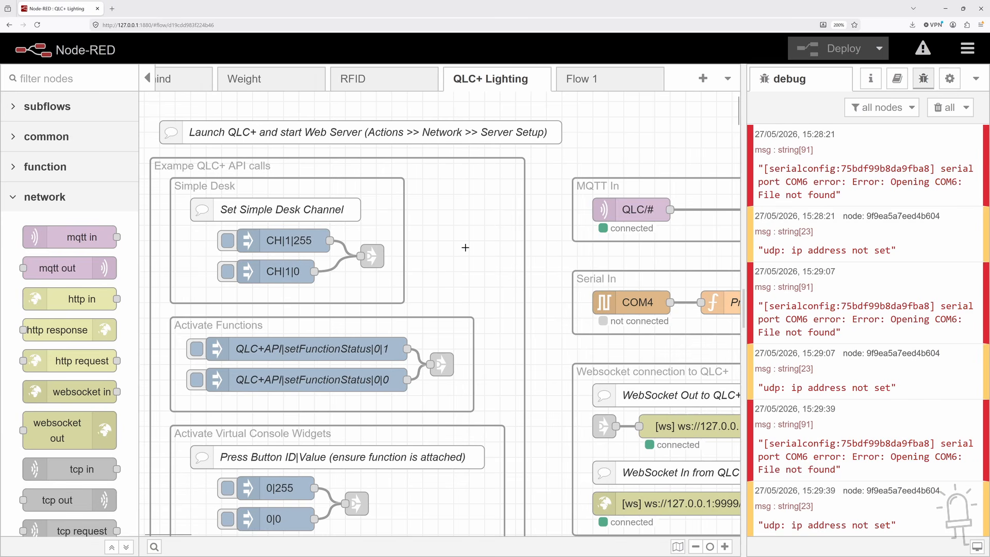
{"action": "scroll", "coordinate": [465, 247], "scroll_direction": "down", "scroll_amount": 5}
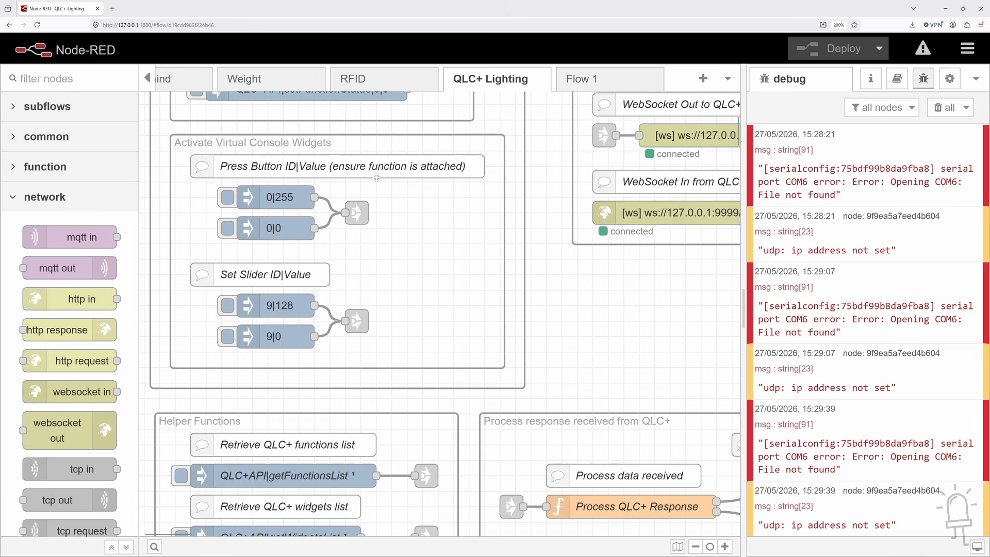
Switch to QLC+ and reset the Universe 1 channels in the Simple Desk
{"action": "key", "text": "alt+Tab"}
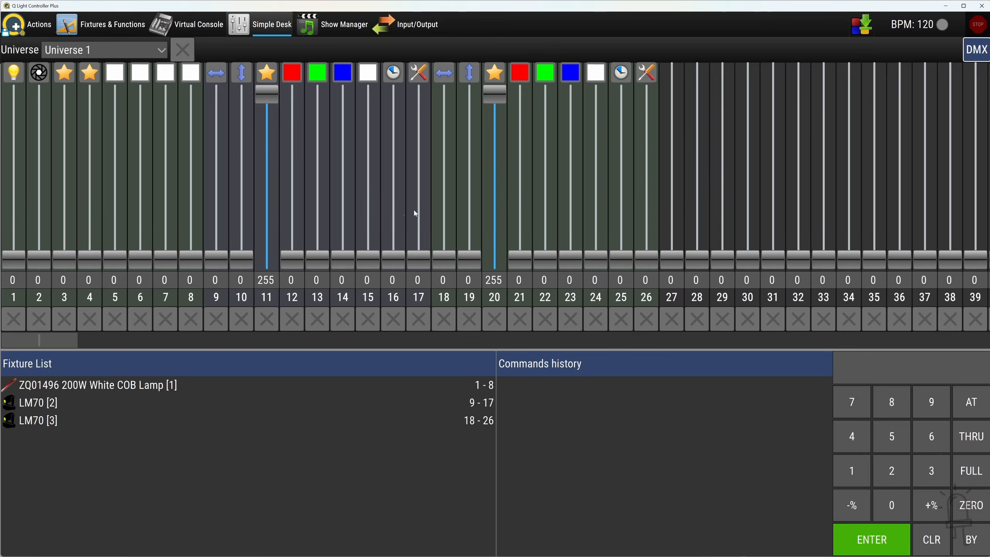
{"action": "left_click", "coordinate": [191, 53]}
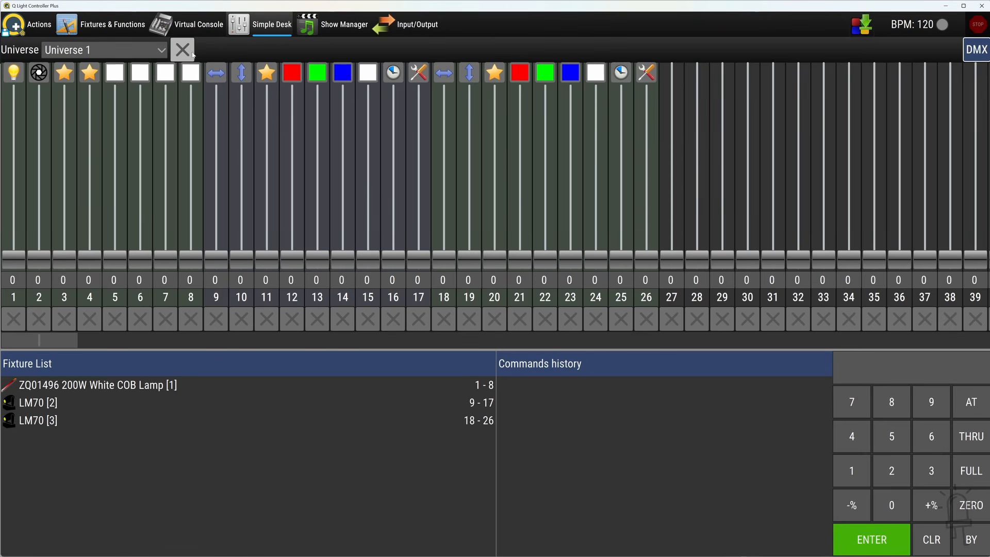
Add a slider, an XY pad and a knob side by side to Page 1 of the Virtual Console
{"action": "left_click", "coordinate": [200, 26]}
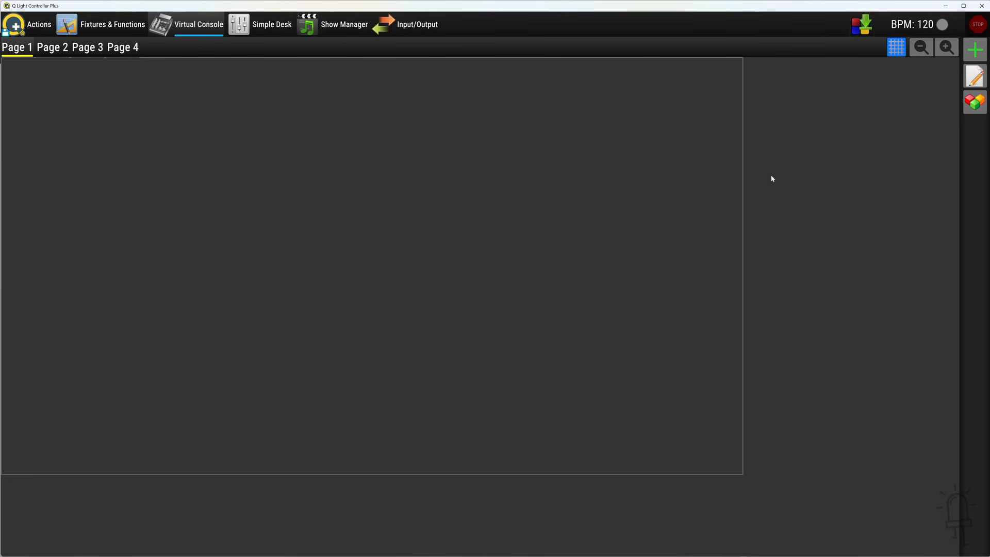
{"action": "left_click", "coordinate": [974, 55]}
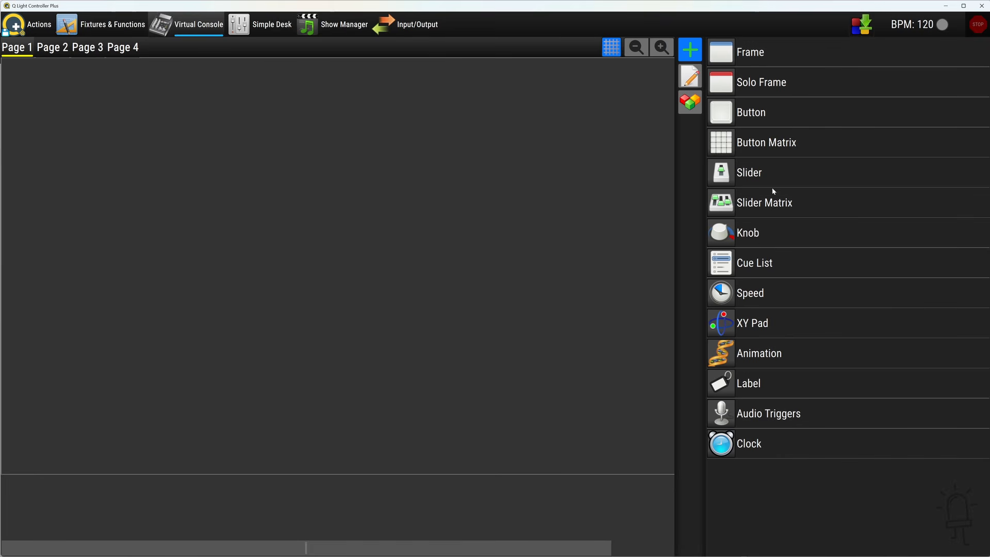
{"action": "left_click_drag", "start_coordinate": [769, 172], "coordinate": [189, 178]}
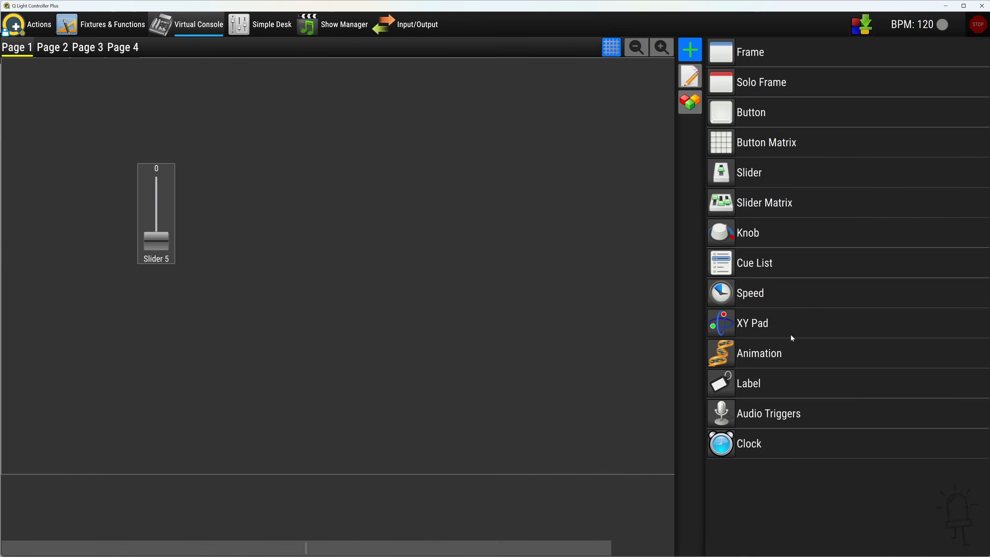
{"action": "left_click_drag", "start_coordinate": [791, 333], "coordinate": [284, 177]}
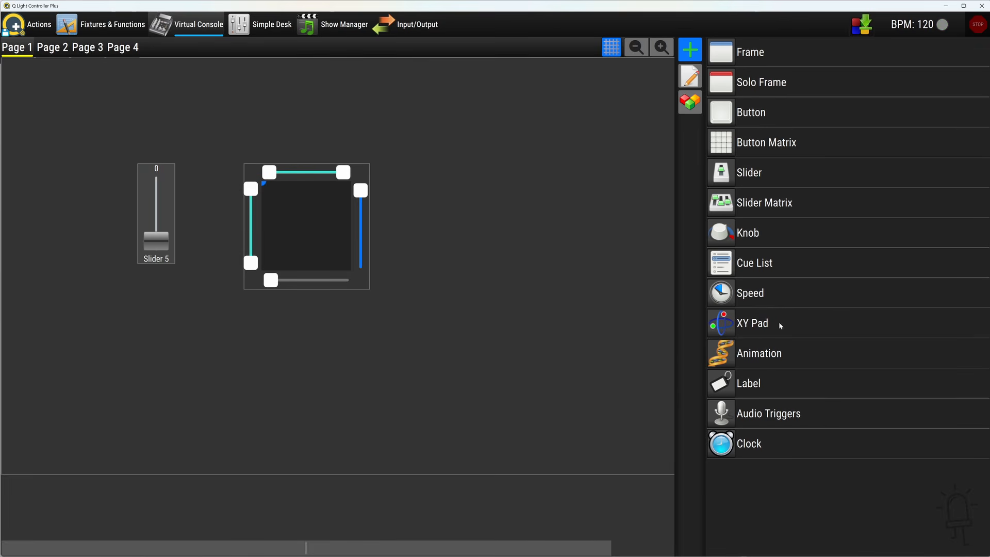
{"action": "left_click_drag", "start_coordinate": [721, 232], "coordinate": [480, 219]}
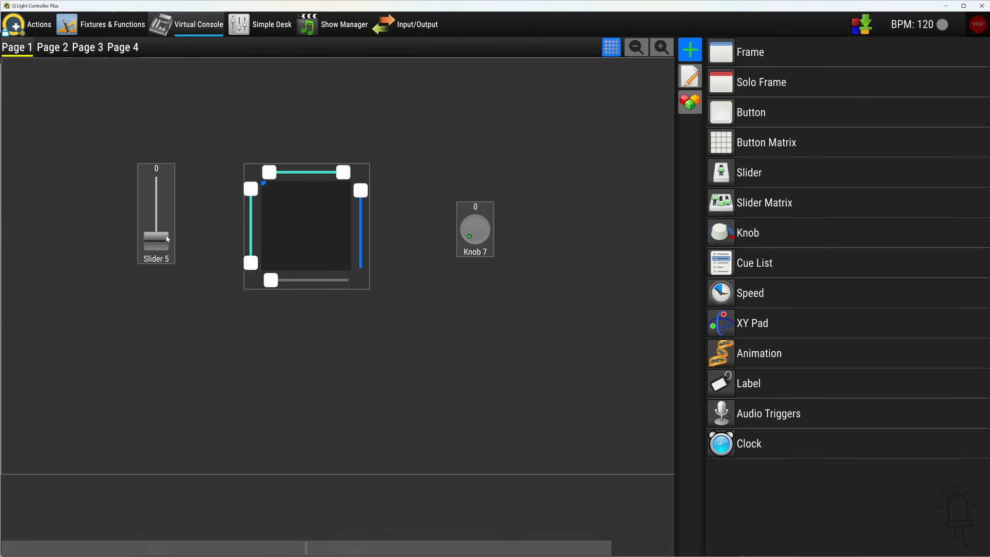
Set the slider to 177 and the knob to 28, and adjust the XY pad's vertical position and range window
{"action": "left_click_drag", "start_coordinate": [156, 240], "coordinate": [161, 207]}
{"action": "mouse_move", "coordinate": [463, 239]}
{"action": "left_mouse_down"}
{"action": "mouse_move", "coordinate": [471, 209]}
{"action": "mouse_move", "coordinate": [461, 233]}
{"action": "left_mouse_up"}
{"action": "left_click_drag", "start_coordinate": [361, 191], "coordinate": [361, 228]}
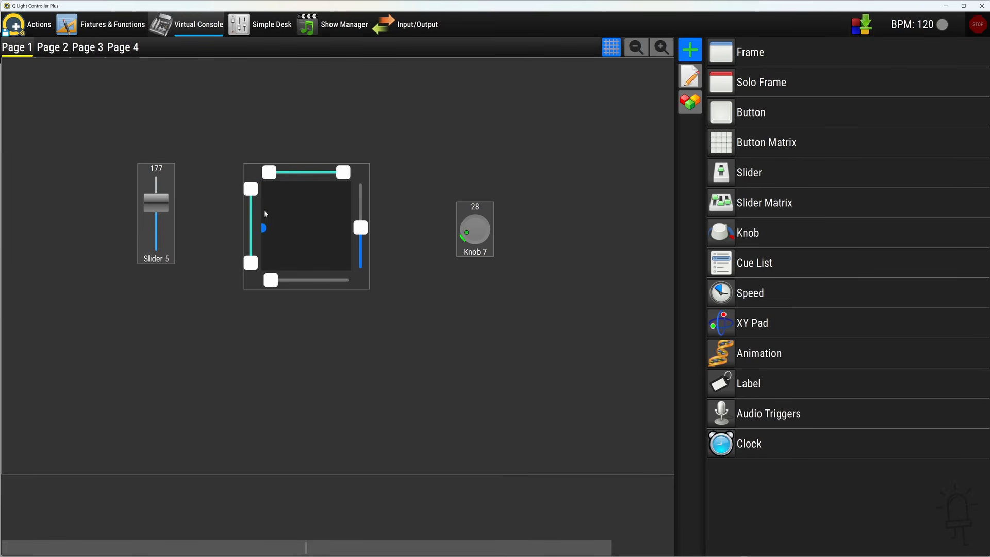
{"action": "left_click_drag", "start_coordinate": [271, 172], "coordinate": [327, 173]}
{"action": "left_click_drag", "start_coordinate": [251, 263], "coordinate": [251, 244]}
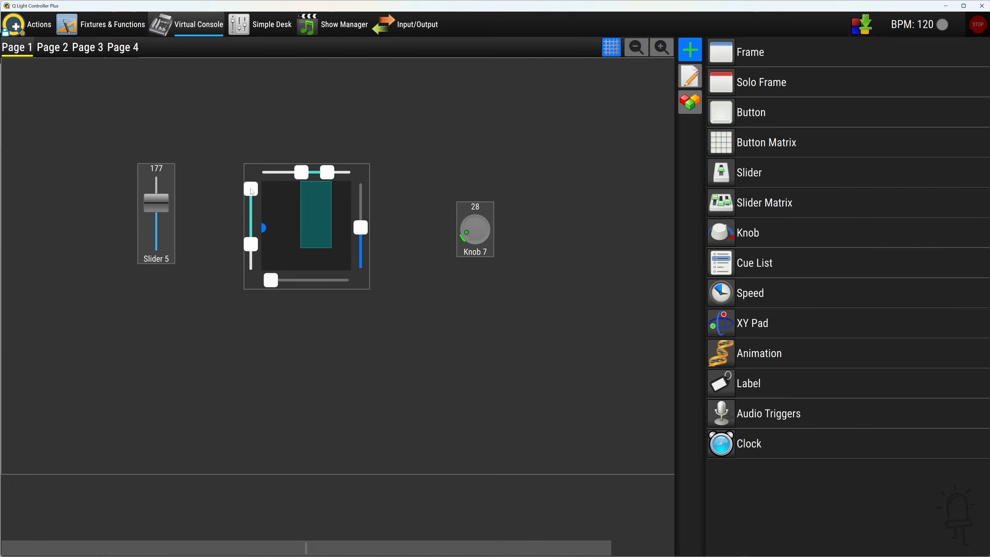
{"action": "left_click_drag", "start_coordinate": [250, 189], "coordinate": [251, 205]}
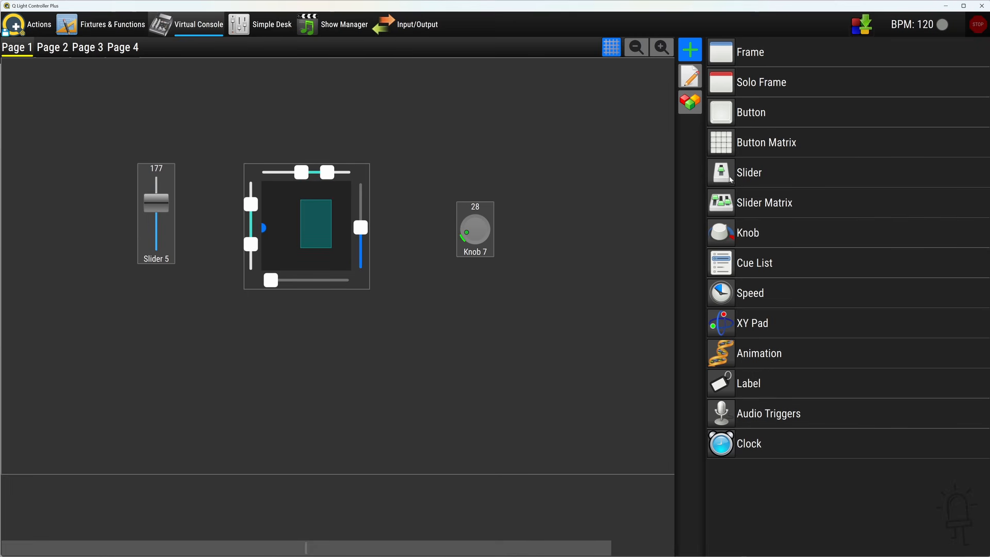
Add a cue list below the XY pad on the Virtual Console page
{"action": "left_click_drag", "start_coordinate": [748, 263], "coordinate": [204, 376]}
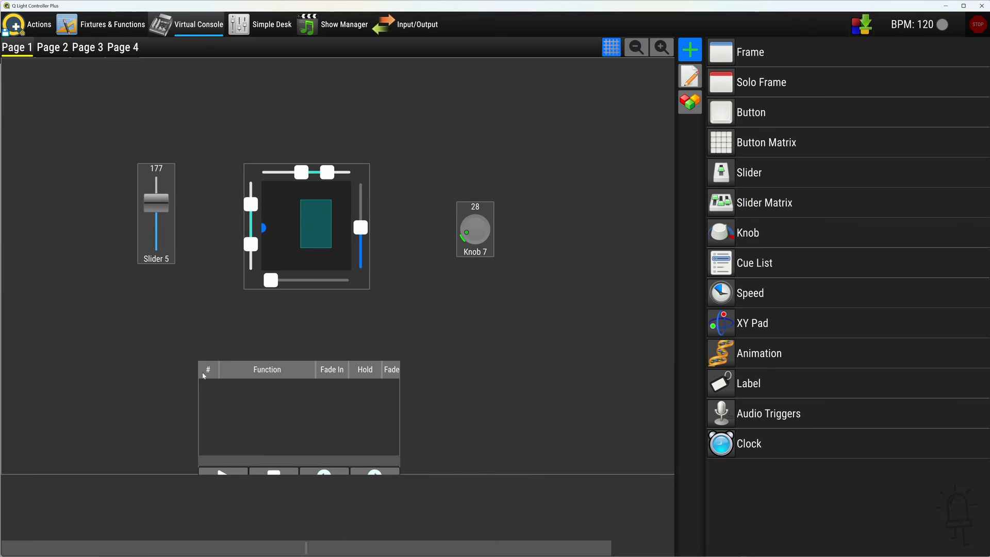
{"action": "left_click_drag", "start_coordinate": [262, 343], "coordinate": [241, 324]}
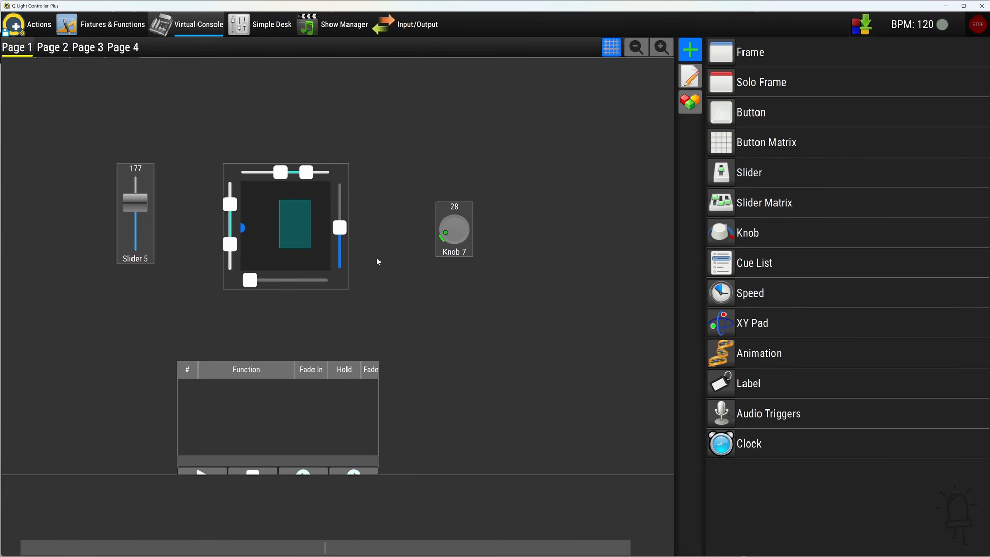
Switch to Node-RED and compare the function and widget IDs used in the Activate Functions and Activate Virtual Console Widgets examples
{"action": "key", "text": "alt+Tab"}
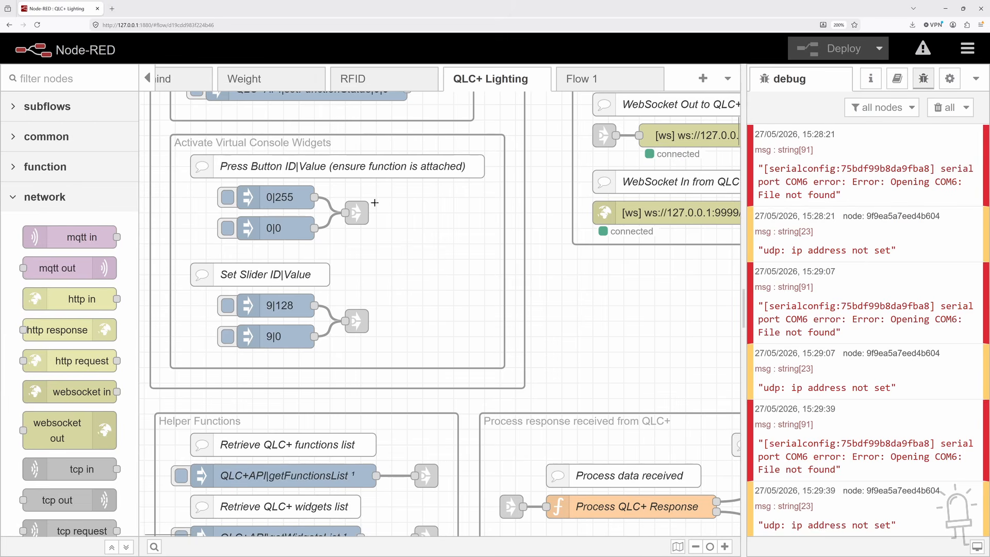
{"action": "left_click", "coordinate": [287, 198]}
{"action": "left_click", "coordinate": [299, 229]}
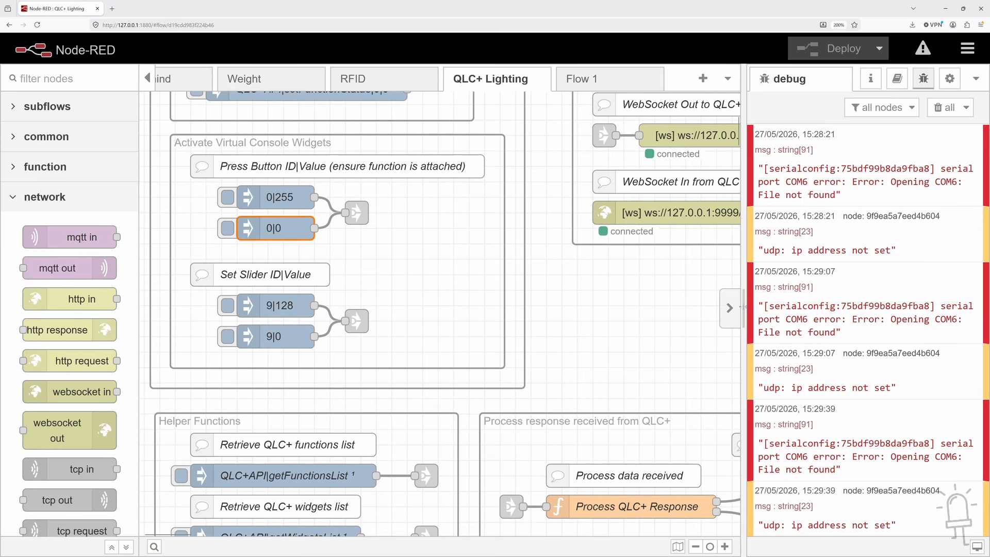
{"action": "scroll", "coordinate": [602, 303], "scroll_direction": "up", "scroll_amount": 5}
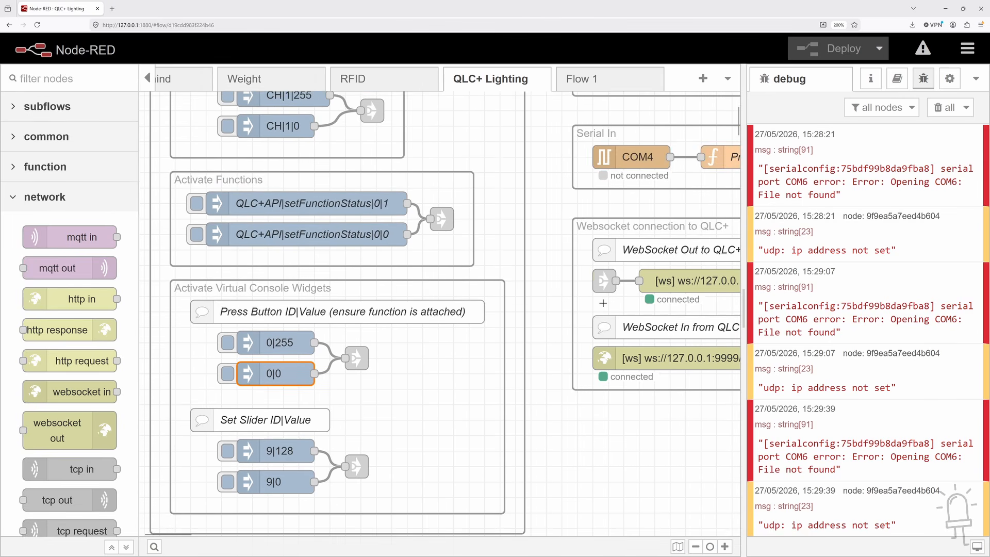
{"action": "scroll", "coordinate": [602, 303], "scroll_direction": "up", "scroll_amount": 3}
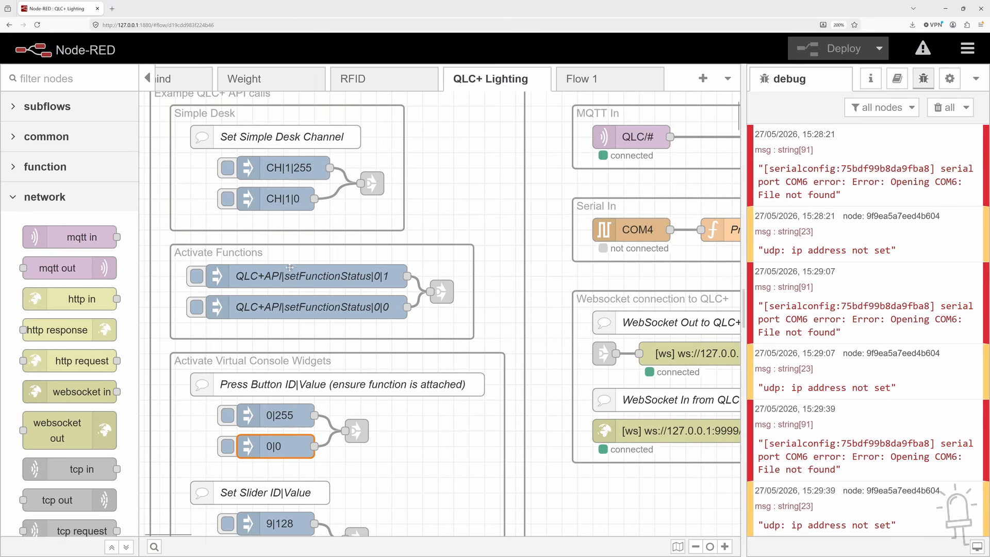
{"action": "left_click", "coordinate": [378, 273]}
{"action": "left_click", "coordinate": [376, 303]}
{"action": "left_click", "coordinate": [375, 278]}
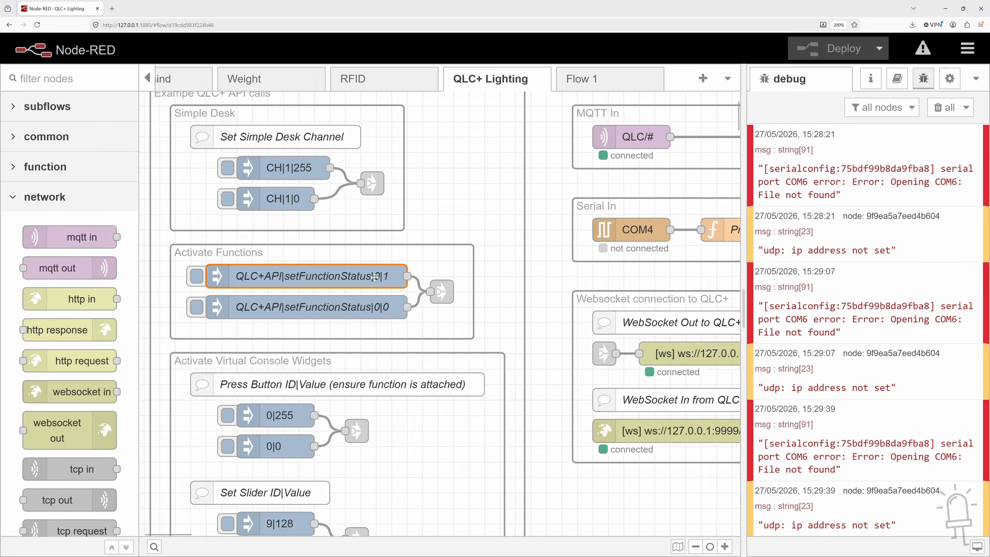
{"action": "scroll", "coordinate": [318, 279], "scroll_direction": "down", "scroll_amount": 4}
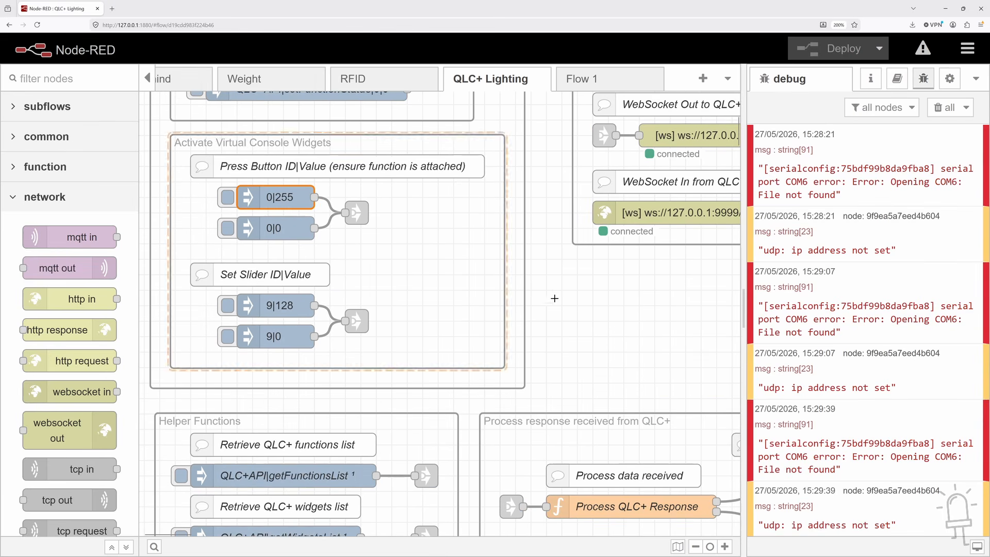
{"action": "scroll", "coordinate": [535, 306], "scroll_direction": "down", "scroll_amount": 2}
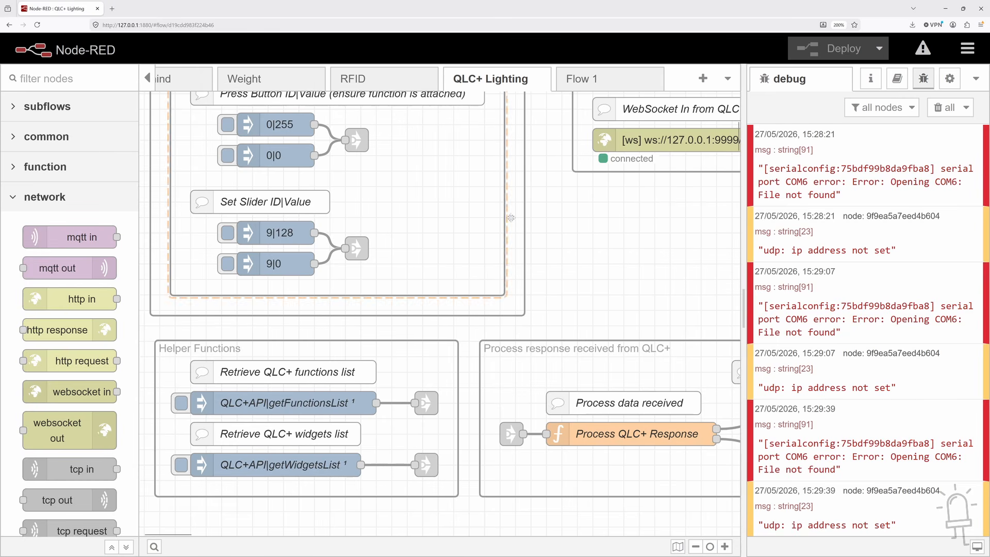
Examine how the Helper Functions requests and the Process QLC+ Response node feed the QLC+ Function List and Widget List tables
{"action": "left_click", "coordinate": [439, 321]}
{"action": "left_click", "coordinate": [440, 322]}
{"action": "left_click_drag", "start_coordinate": [581, 324], "coordinate": [307, 283]}
{"action": "key", "text": "ctrl+minus"}
{"action": "key", "text": "ctrl+minus"}
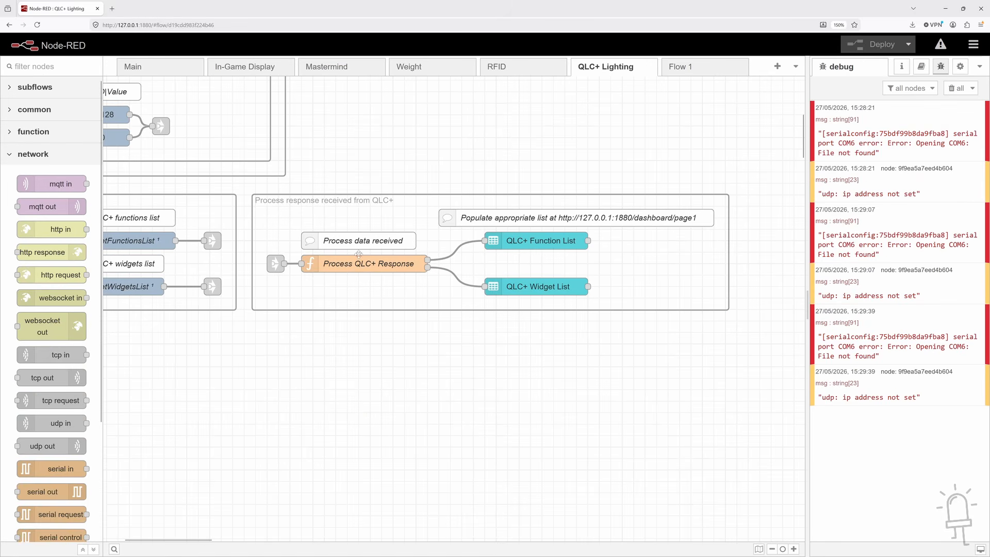
{"action": "left_click", "coordinate": [365, 262]}
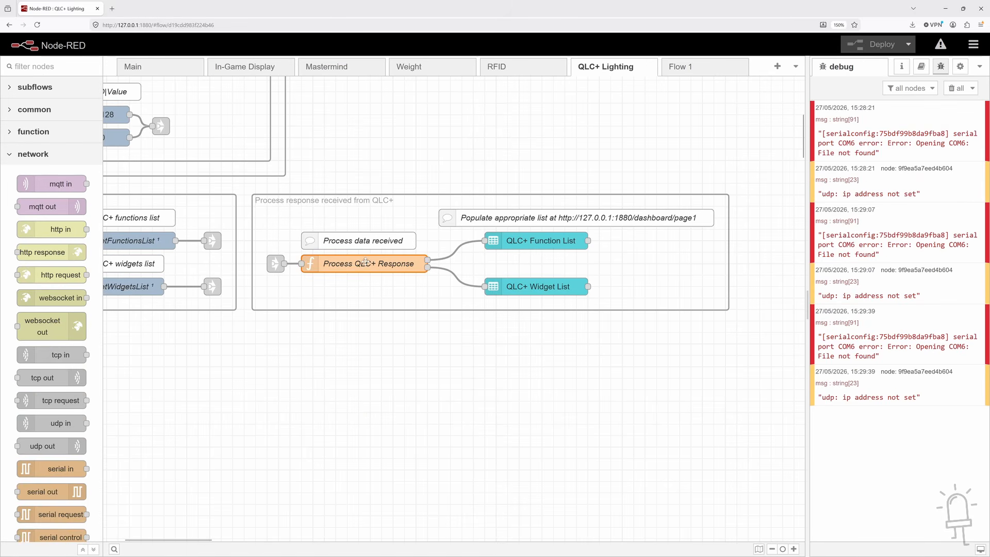
{"action": "left_click", "coordinate": [176, 283]}
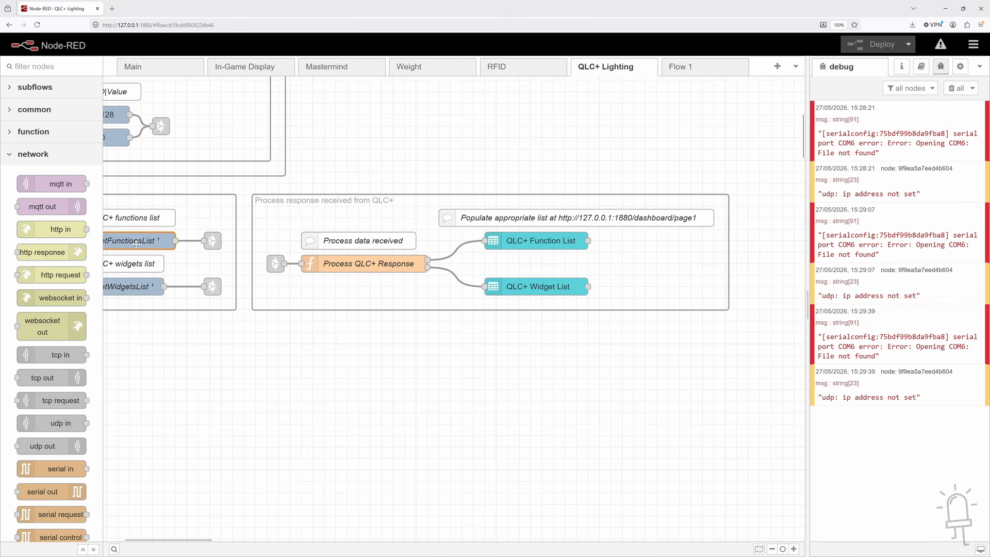
{"action": "left_click", "coordinate": [141, 287]}
{"action": "left_click", "coordinate": [534, 246]}
{"action": "left_click", "coordinate": [539, 282]}
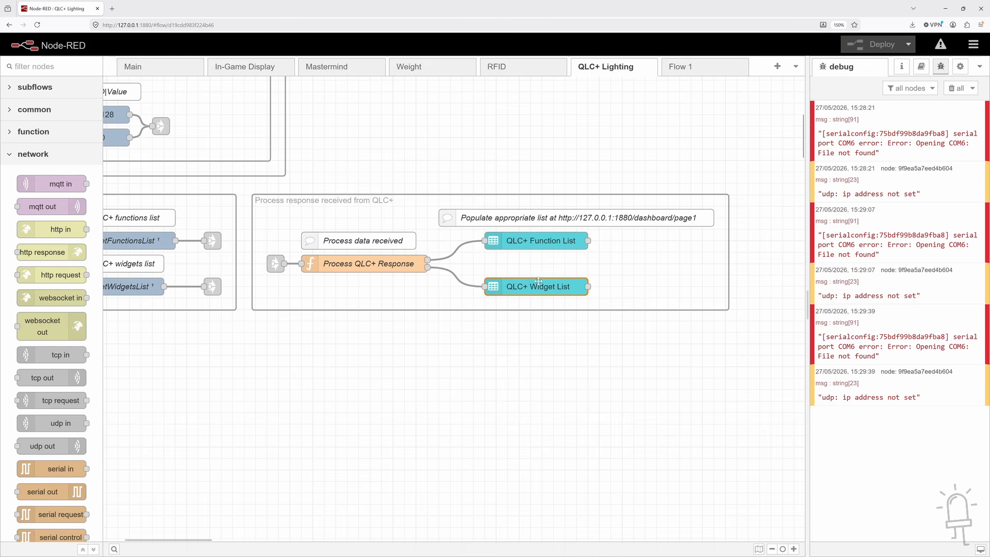
{"action": "left_click", "coordinate": [542, 246]}
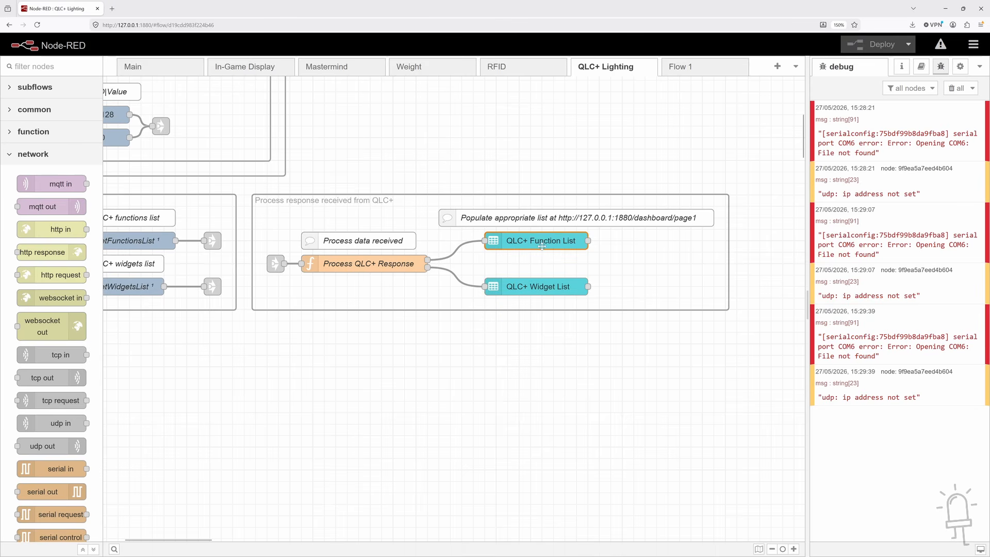
{"action": "double_click", "coordinate": [576, 221]}
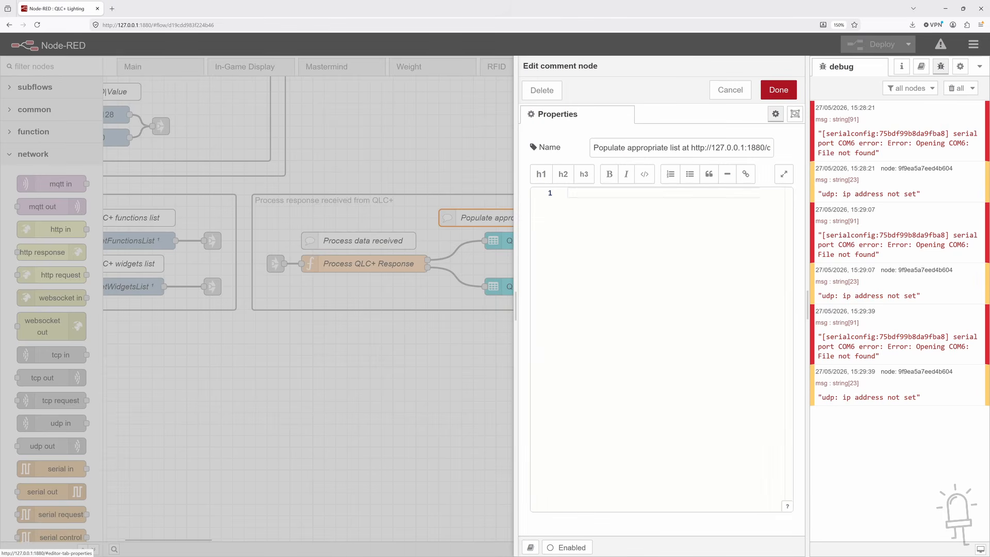
{"action": "left_click_drag", "start_coordinate": [691, 147], "coordinate": [778, 151]}
{"action": "left_click", "coordinate": [778, 90]}
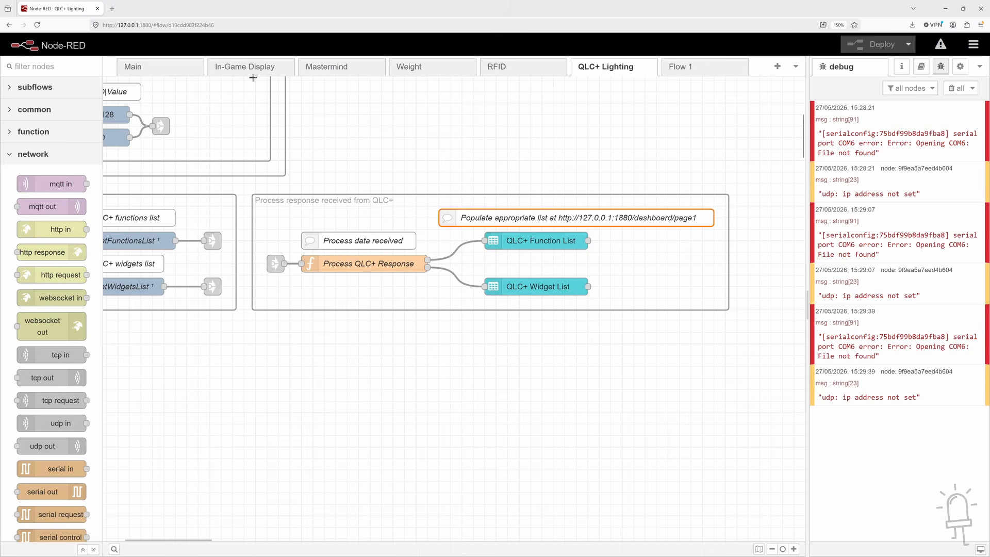
{"action": "left_click", "coordinate": [112, 9]}
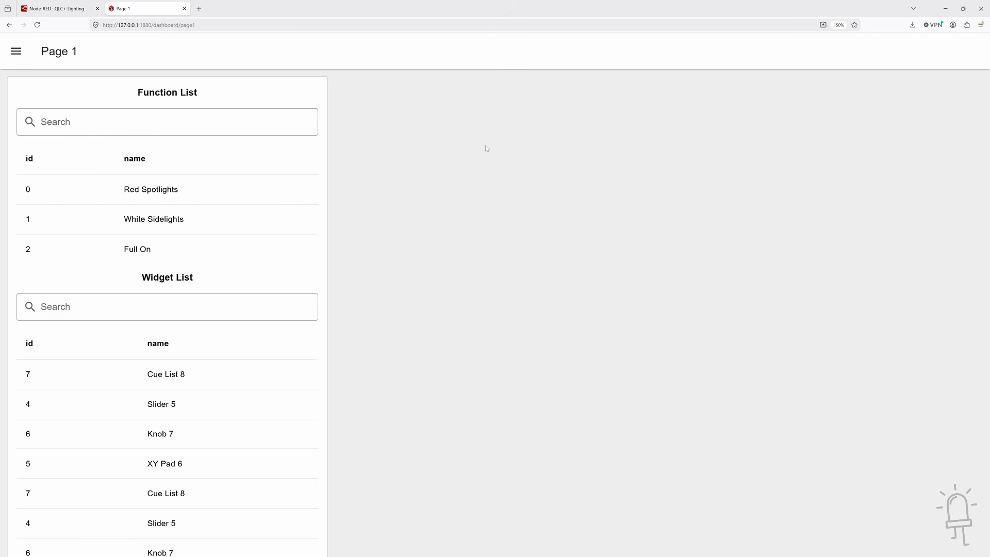
Return to the Node-RED editor, look through the Main, In-Game Display and RFID flows, and reopen the QLC+ Lighting flow
{"action": "key", "text": "ctrl+shift+Tab"}
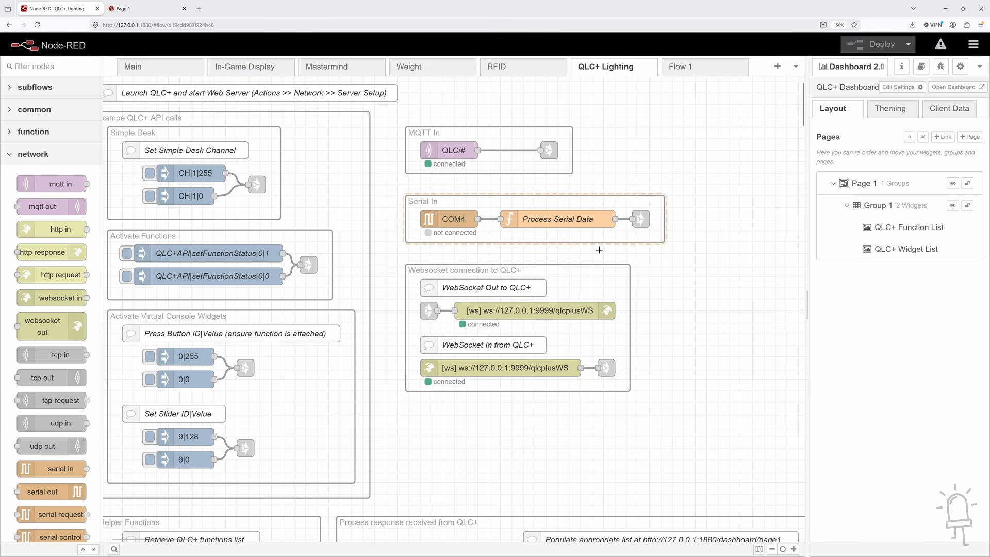
{"action": "left_click", "coordinate": [151, 68]}
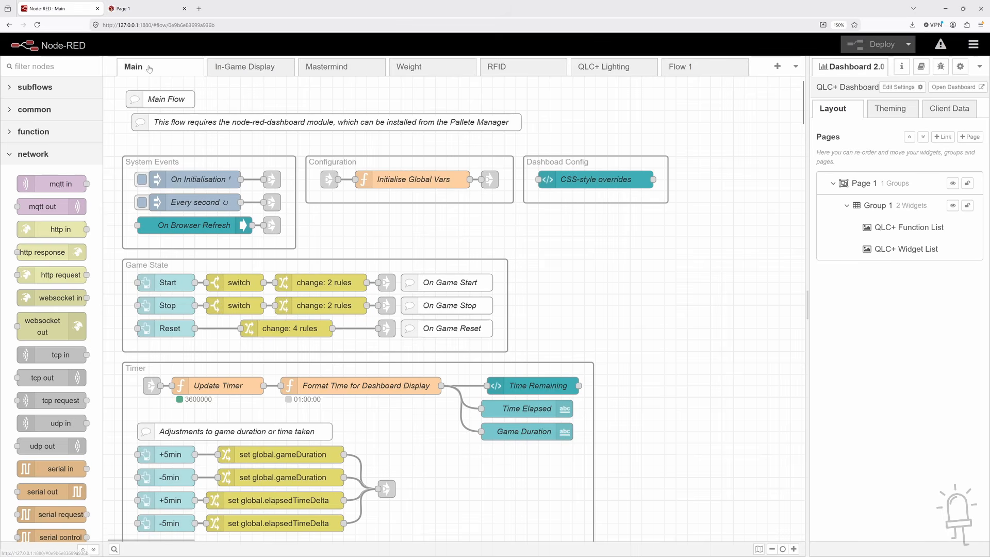
{"action": "left_click", "coordinate": [240, 68]}
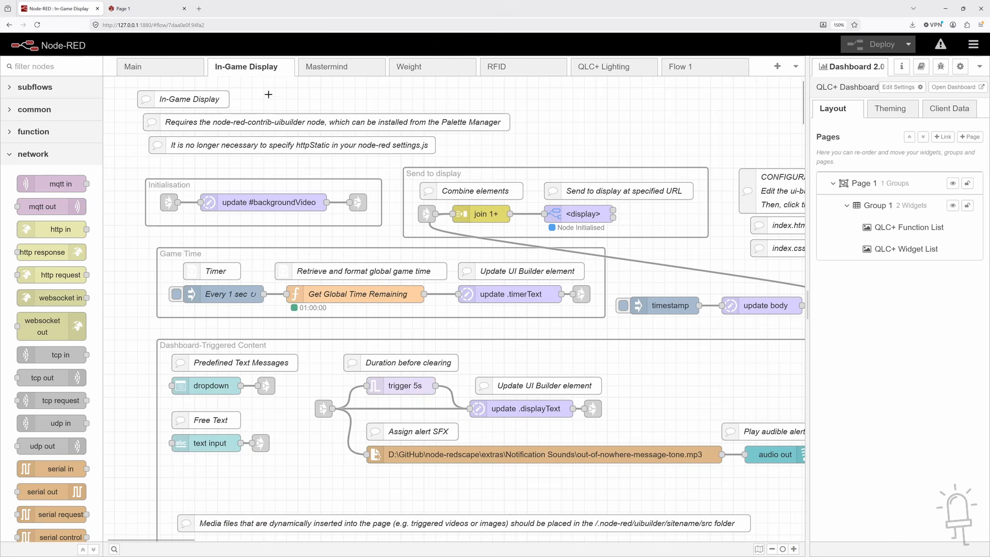
{"action": "left_click", "coordinate": [519, 67]}
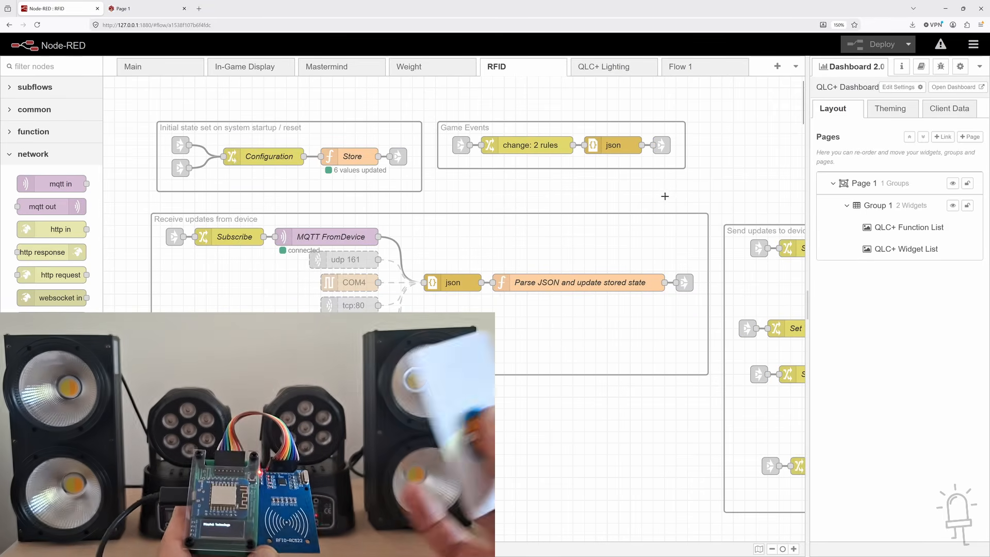
{"action": "left_click", "coordinate": [611, 172]}
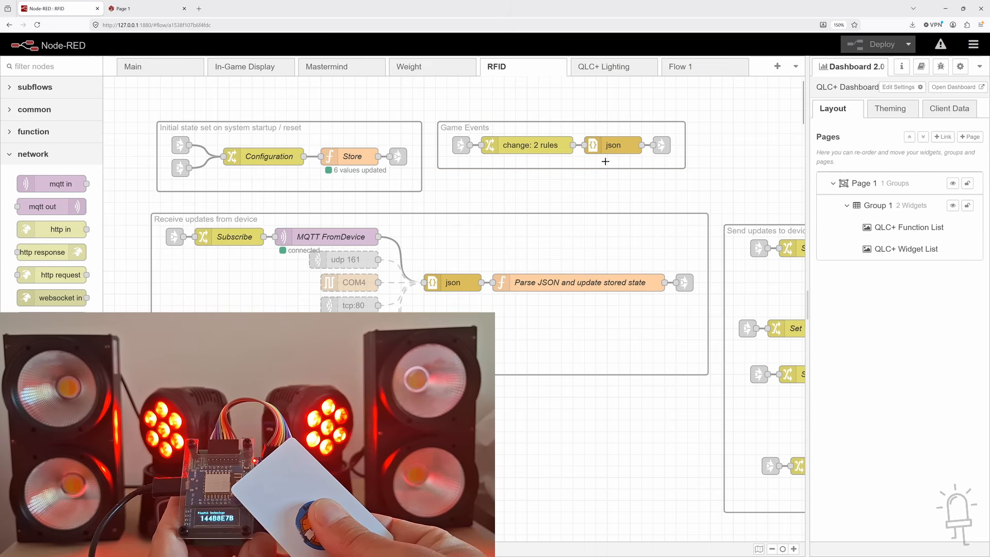
{"action": "left_click", "coordinate": [614, 68]}
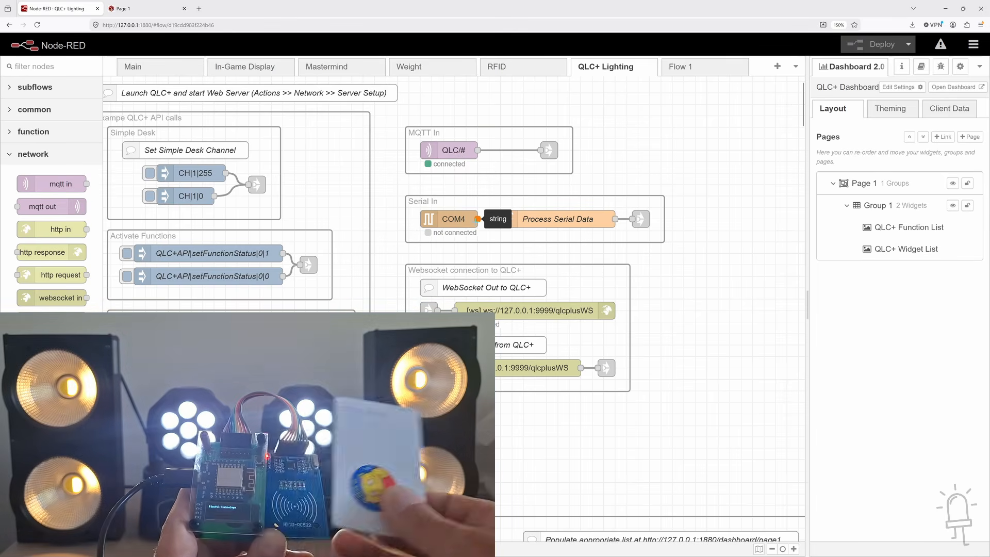
Open the Process Serial Data function node in the Serial In group to view how incoming serial data is handled
{"action": "double_click", "coordinate": [552, 223]}
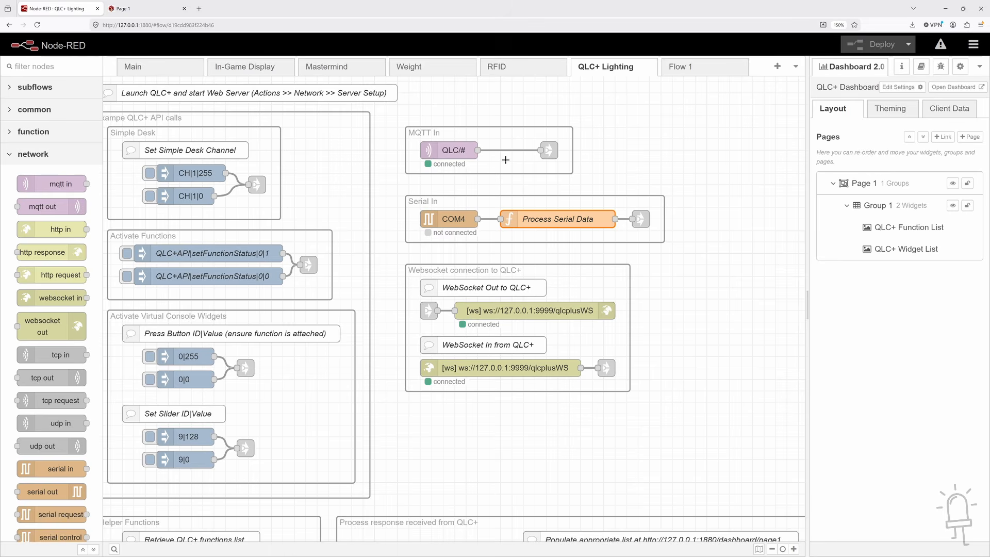
Switch to QLC+ and raise Simple Desk channels 9 to 14 for LM70 [2] and 18 to 23 for LM70 [3]
{"action": "key", "text": "alt+Tab"}
{"action": "left_click", "coordinate": [260, 24]}
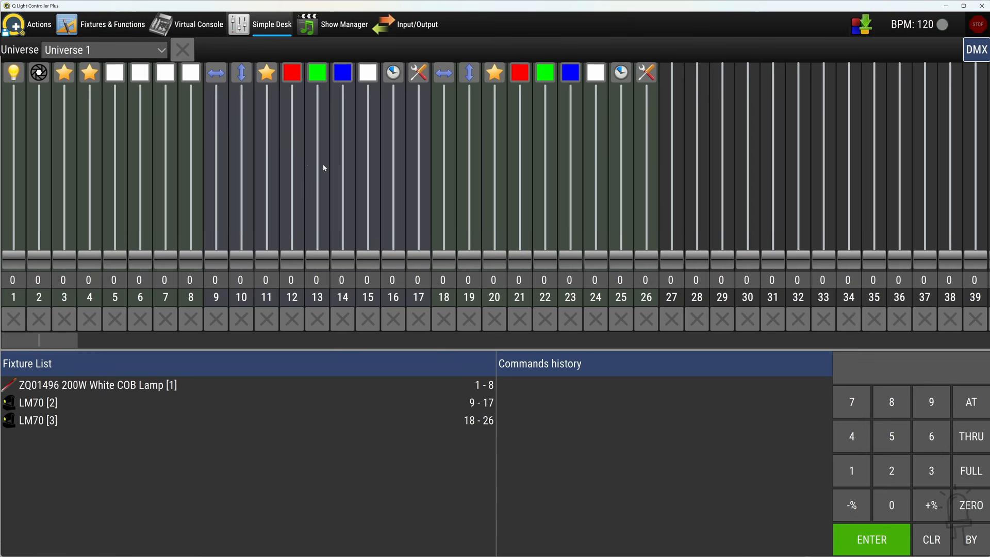
{"action": "left_click", "coordinate": [473, 147]}
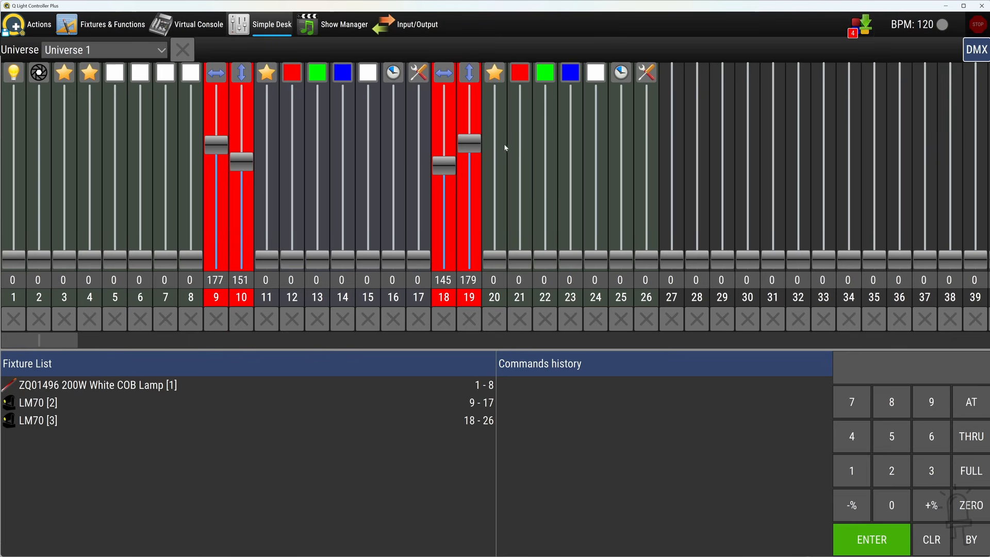
{"action": "left_click", "coordinate": [316, 150]}
{"action": "left_click", "coordinate": [342, 172]}
{"action": "left_click", "coordinate": [545, 185]}
{"action": "left_click", "coordinate": [571, 183]}
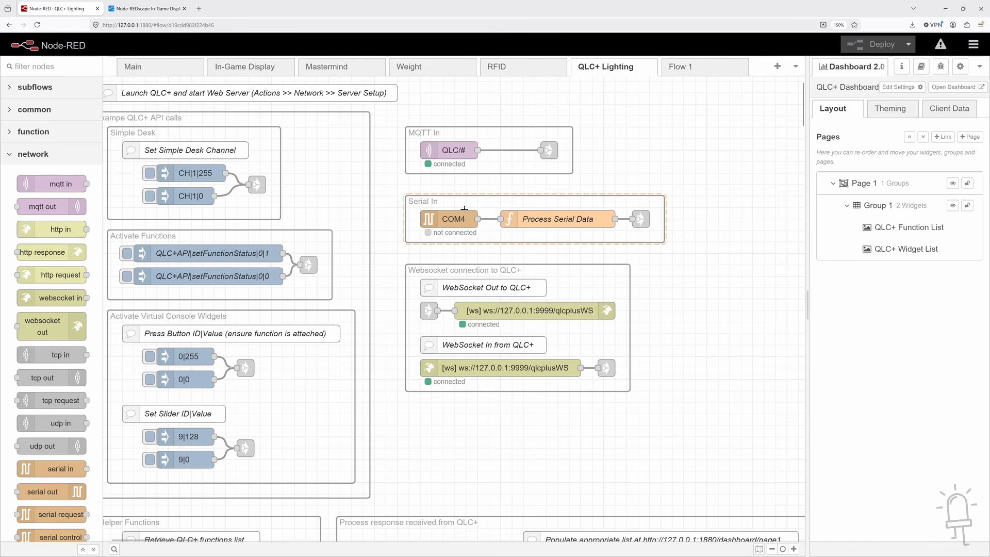
Return to the Node-RED editor and view the RFID flow and the Main flow
{"action": "left_click", "coordinate": [525, 69]}
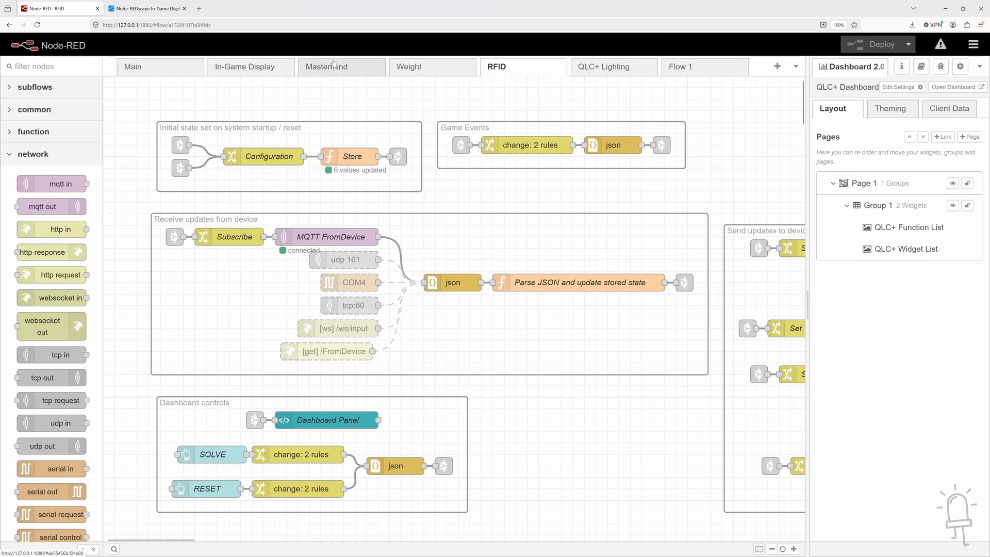
{"action": "left_click", "coordinate": [150, 70]}
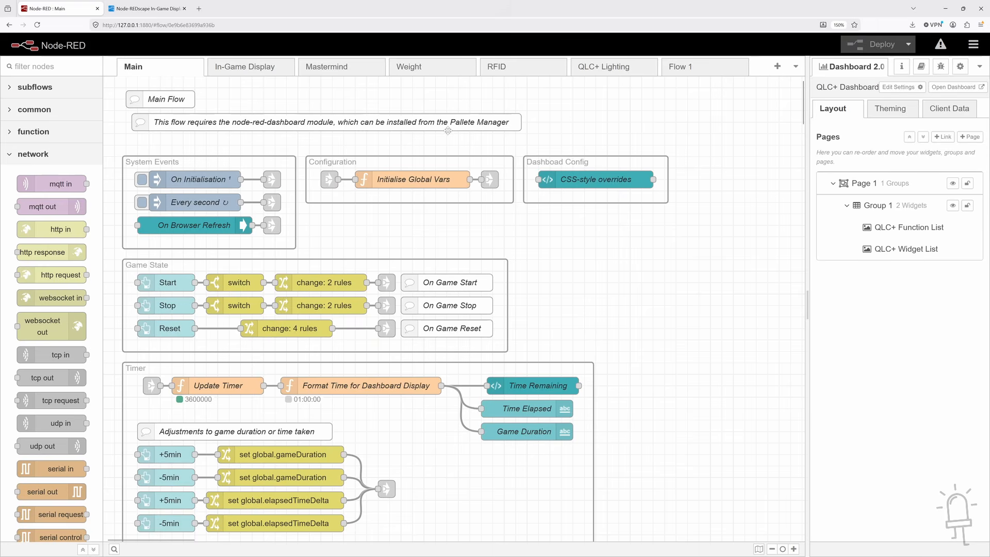